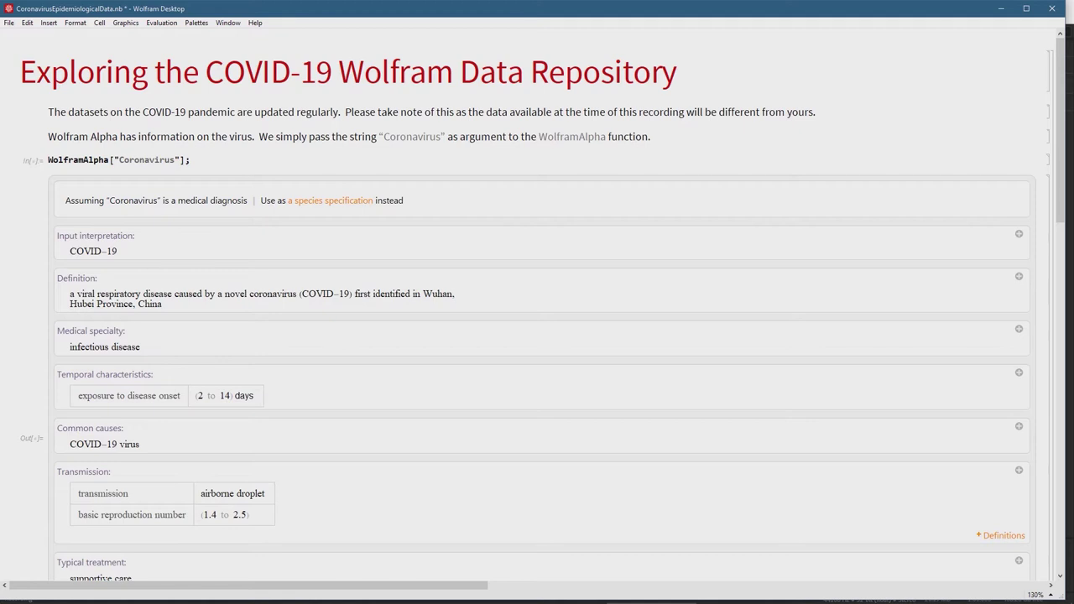
- Review the Coronavirus results and available datasets, and expand the "Importing the epidemiological data" section
{"action": "scroll", "coordinate": [537, 336], "scroll_direction": "down", "scroll_amount": 2}
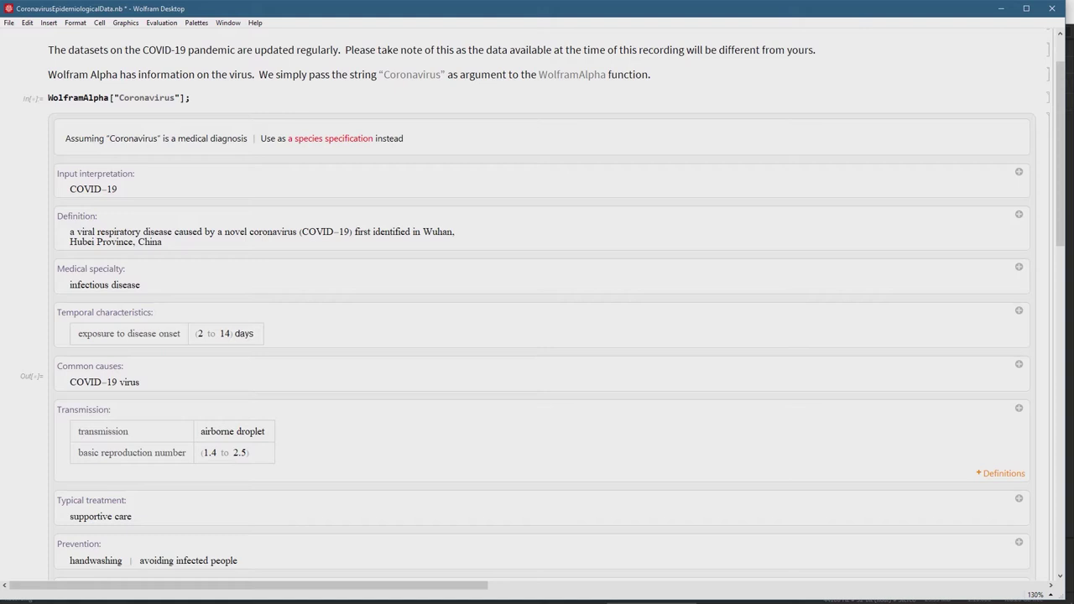
{"action": "scroll", "coordinate": [537, 336], "scroll_direction": "down", "scroll_amount": 4}
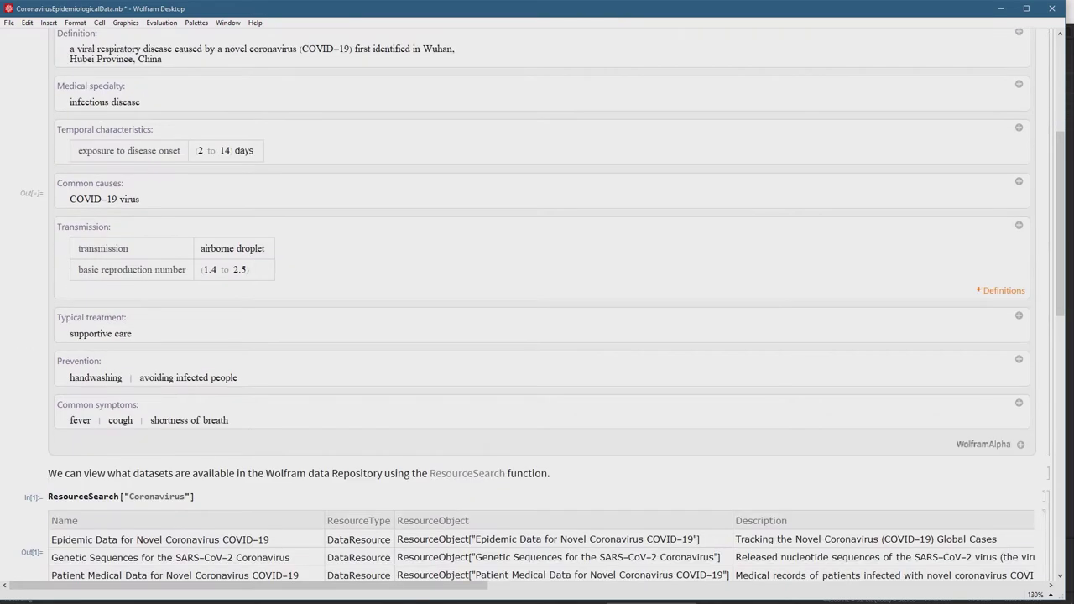
{"action": "scroll", "coordinate": [537, 302], "scroll_direction": "down", "scroll_amount": 7}
{"action": "scroll", "coordinate": [537, 302], "scroll_direction": "down", "scroll_amount": 1}
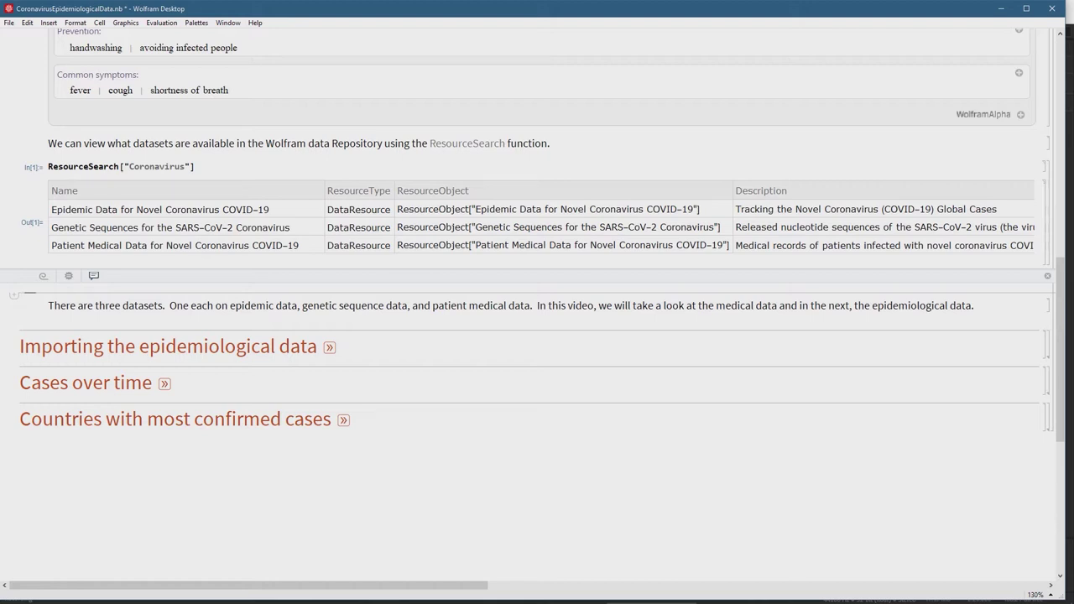
{"action": "left_click", "coordinate": [329, 346]}
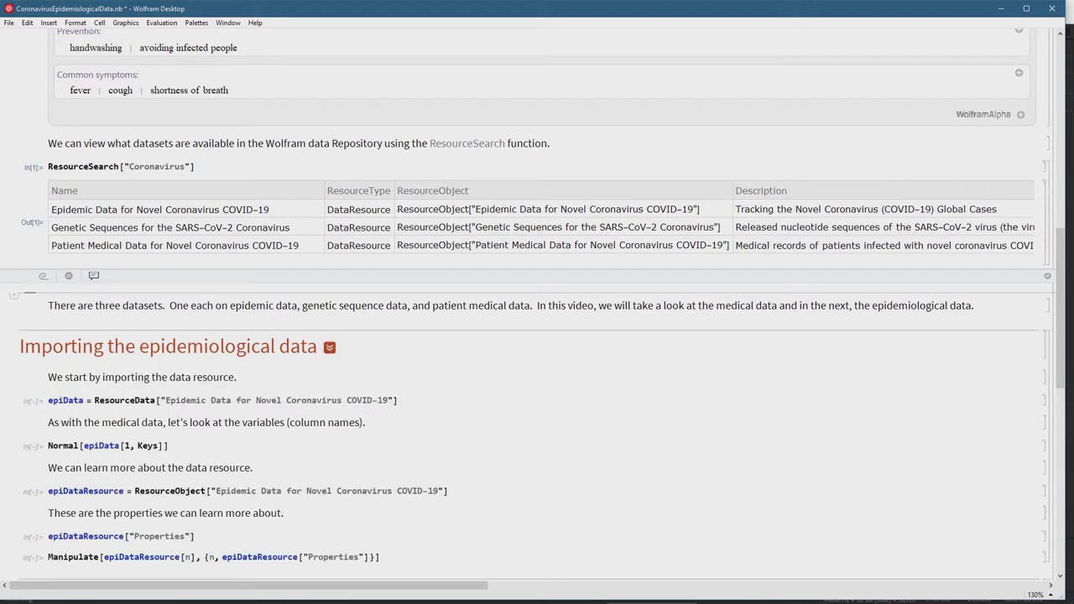
{"action": "scroll", "coordinate": [533, 304], "scroll_direction": "down", "scroll_amount": 1}
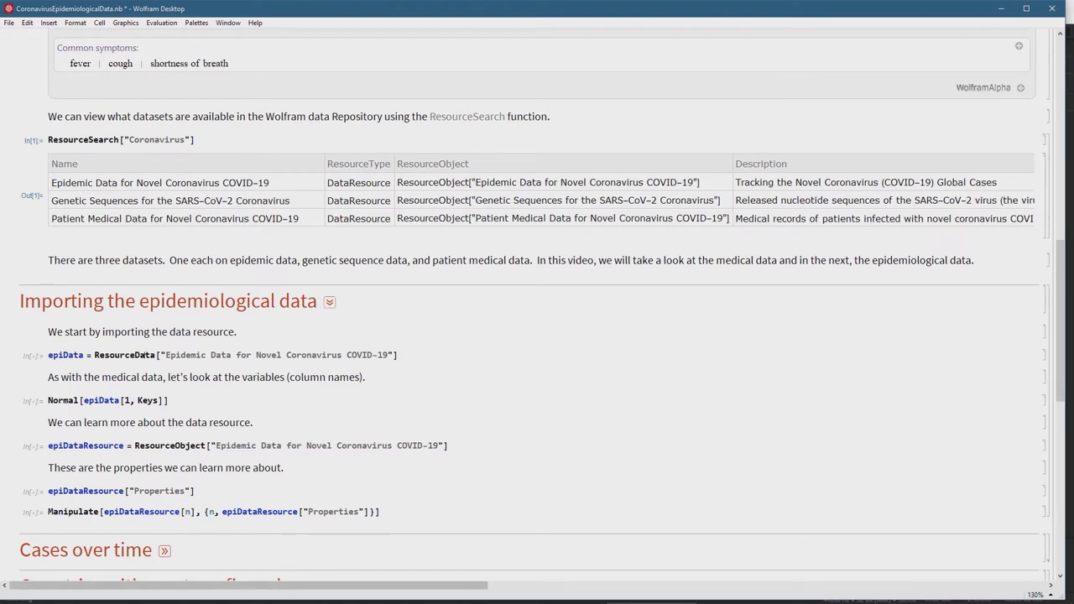
- Set the notebook magnification to 150% and maximize its window
{"action": "left_click_drag", "start_coordinate": [202, 586], "coordinate": [682, 586]}
{"action": "left_click", "coordinate": [1049, 594]}
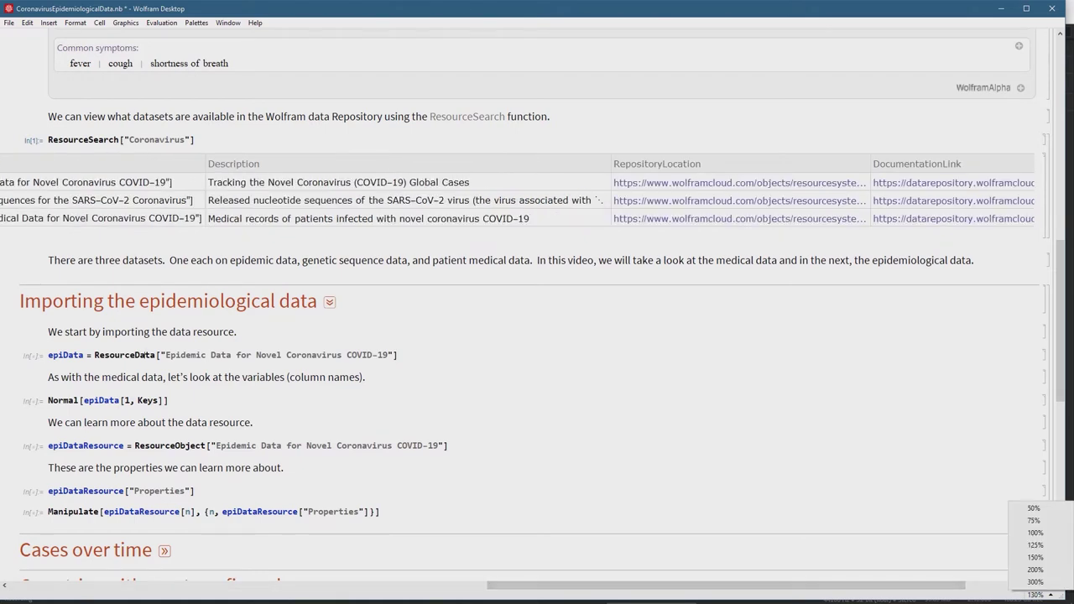
{"action": "left_click", "coordinate": [1034, 558]}
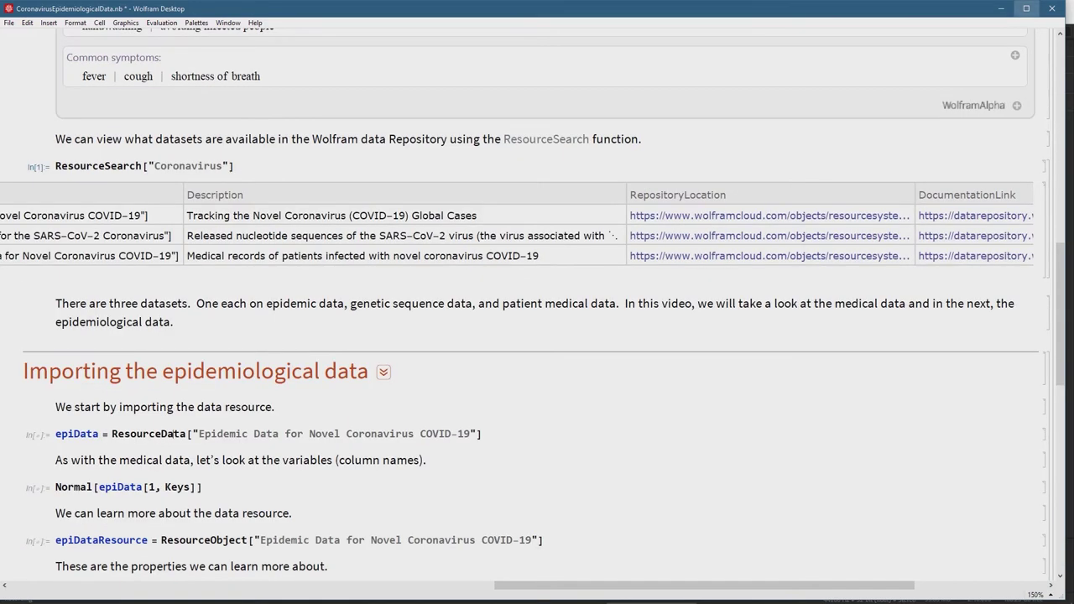
{"action": "left_click", "coordinate": [1025, 8]}
{"action": "scroll", "coordinate": [520, 219], "scroll_direction": "left", "scroll_amount": 5}
{"action": "scroll", "coordinate": [520, 220], "scroll_direction": "left", "scroll_amount": 5}
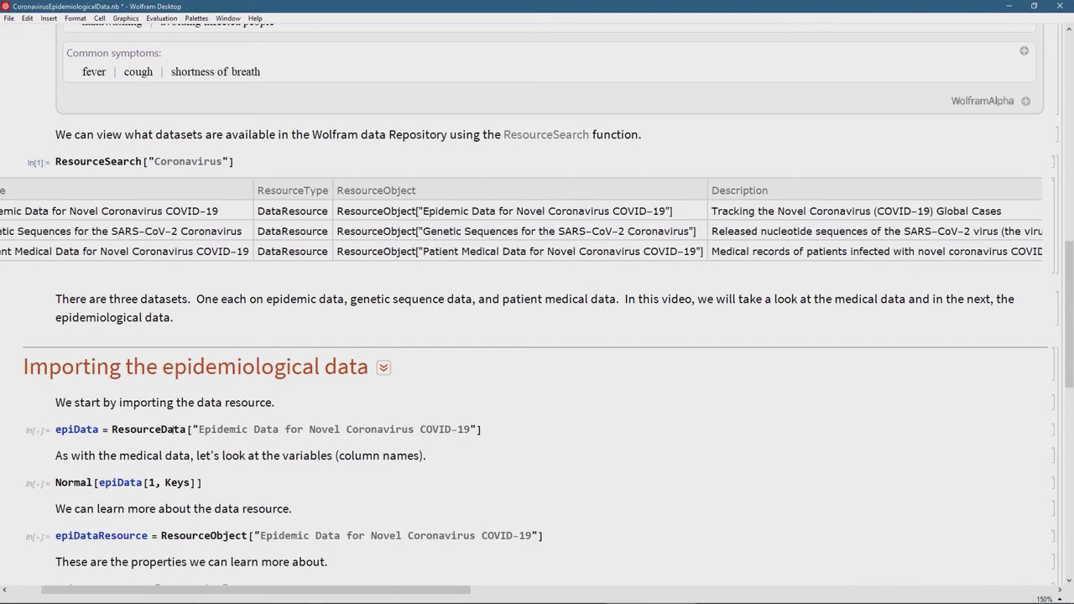
- Evaluate the epiData cell to import the "Epidemic Data for Novel Coronavirus COVID-19" resource
{"action": "scroll", "coordinate": [172, 429], "scroll_direction": "down", "scroll_amount": 3}
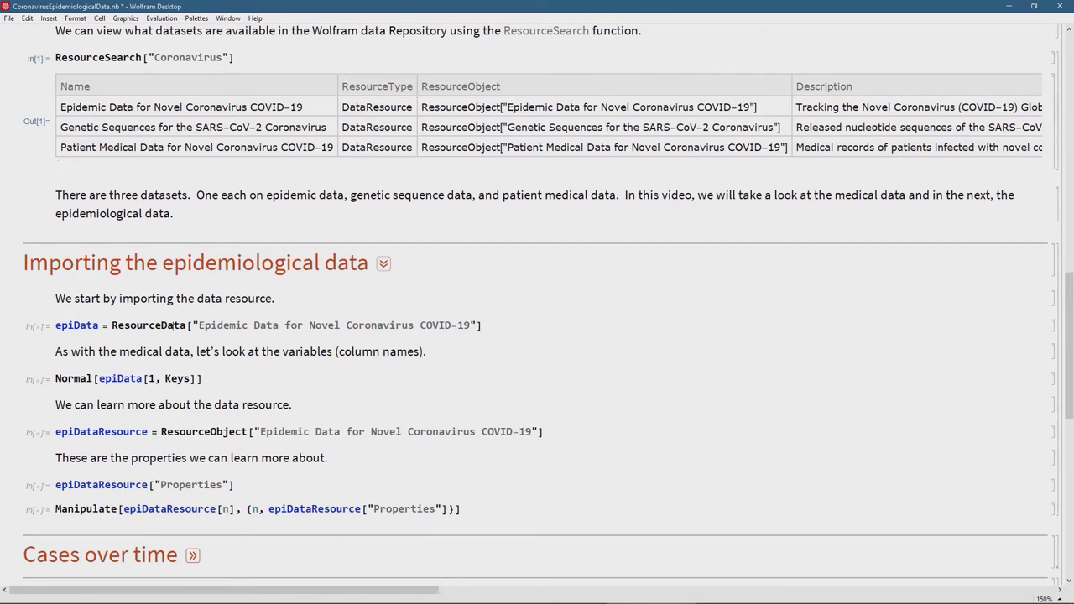
{"action": "key", "text": "shift+Return"}
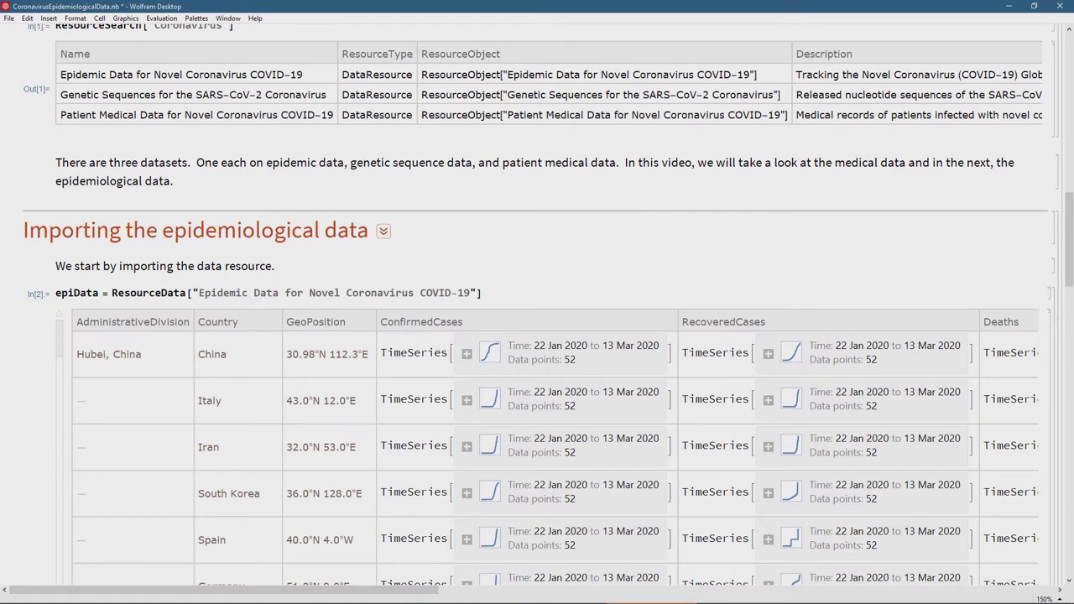
- Examine the columns and rows of the imported epidemic dataset, including its countries and time series
{"action": "scroll", "coordinate": [537, 336], "scroll_direction": "down", "scroll_amount": 3}
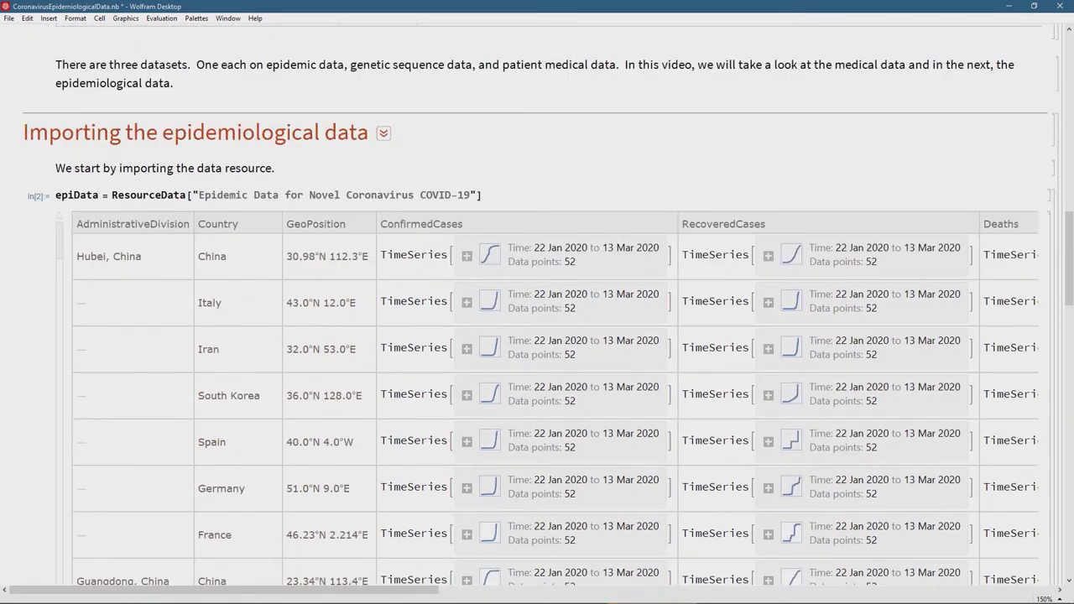
{"action": "scroll", "coordinate": [537, 336], "scroll_direction": "down", "scroll_amount": 2}
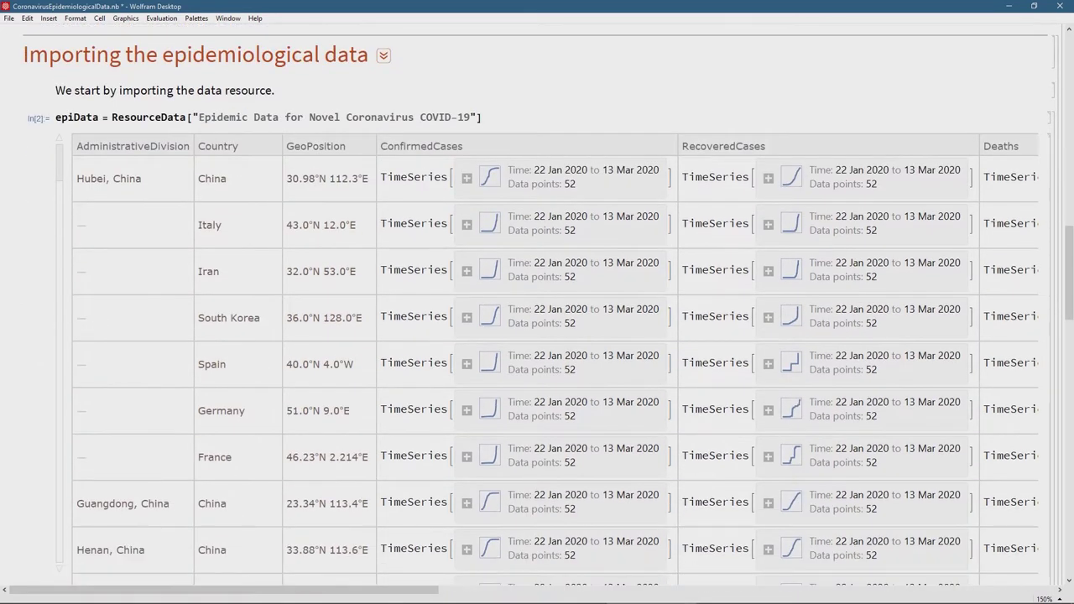
{"action": "scroll", "coordinate": [537, 361], "scroll_direction": "right", "scroll_amount": 5}
{"action": "scroll", "coordinate": [537, 361], "scroll_direction": "left", "scroll_amount": 1}
{"action": "scroll", "coordinate": [537, 361], "scroll_direction": "left", "scroll_amount": 5}
{"action": "scroll", "coordinate": [537, 336], "scroll_direction": "down", "scroll_amount": 5}
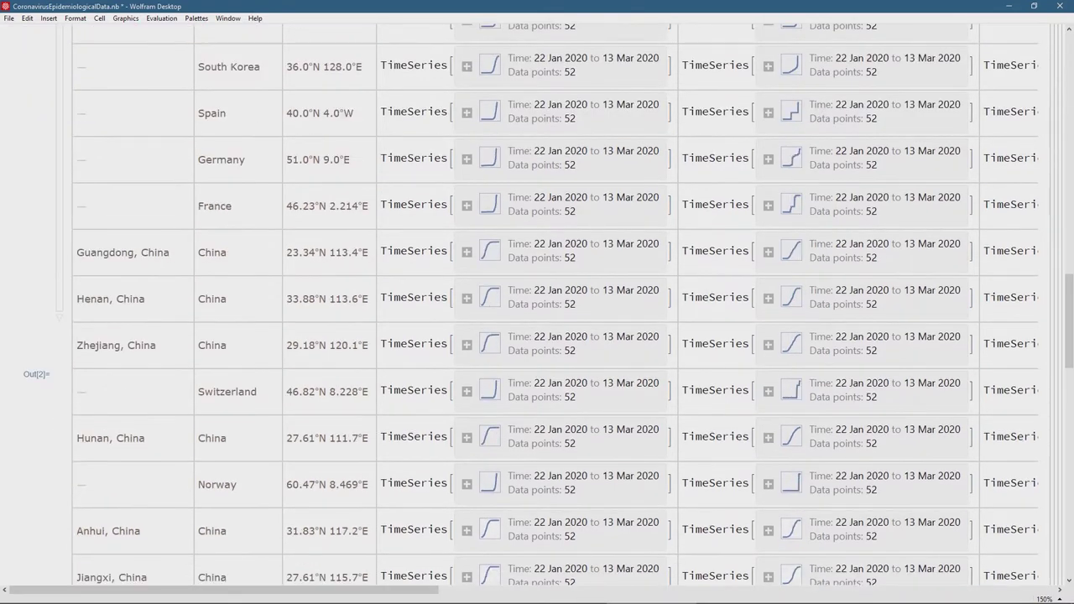
{"action": "scroll", "coordinate": [538, 336], "scroll_direction": "down", "scroll_amount": 2}
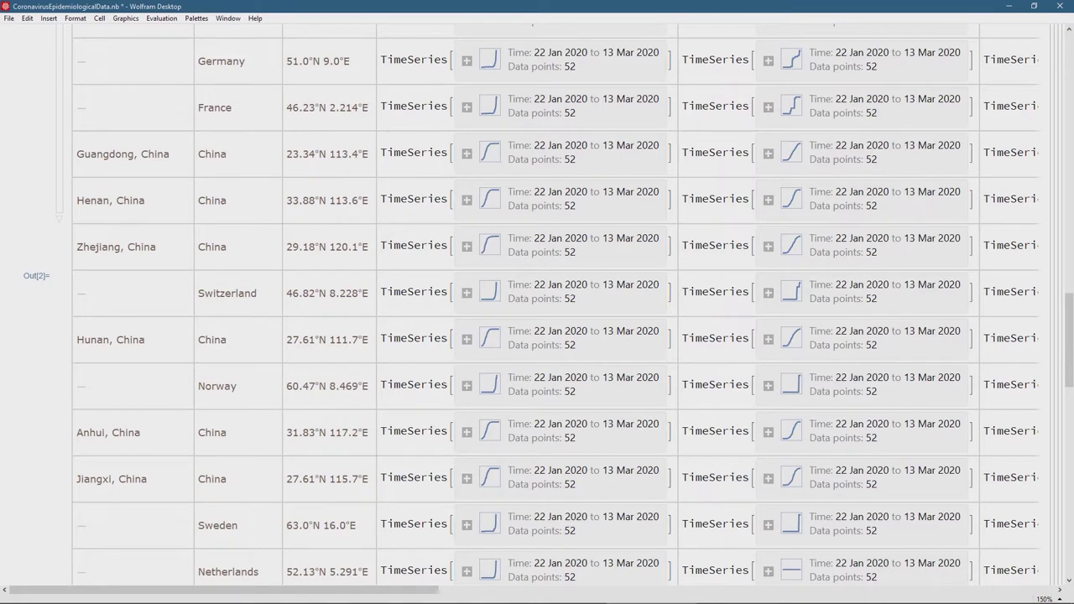
{"action": "scroll", "coordinate": [537, 302], "scroll_direction": "down", "scroll_amount": 9}
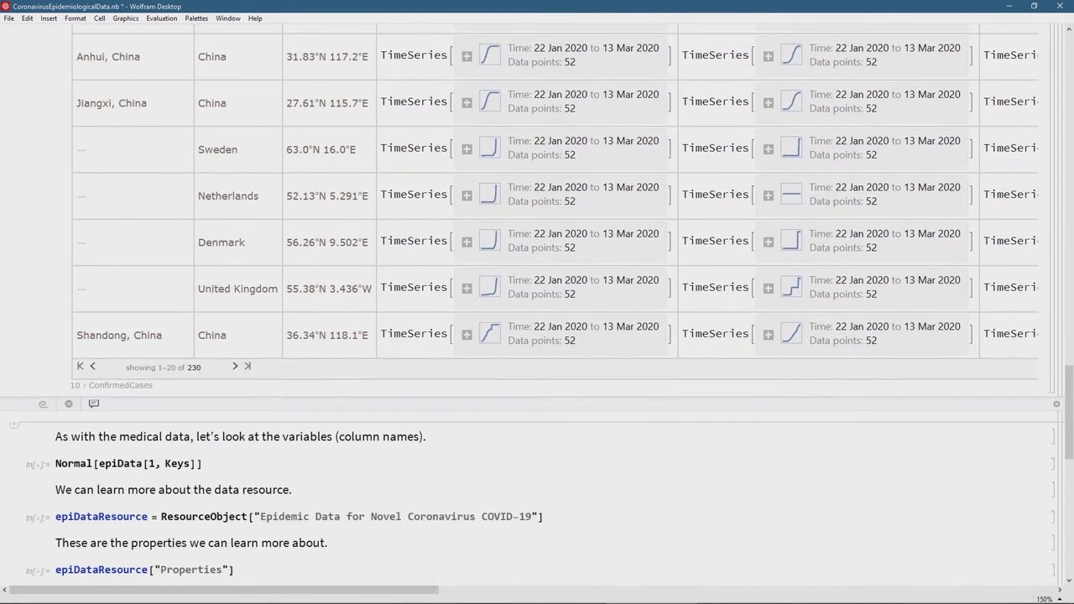
- Evaluate Normal[epiData[1, Keys]] to list the dataset's column names
{"action": "scroll", "coordinate": [537, 302], "scroll_direction": "down", "scroll_amount": 3}
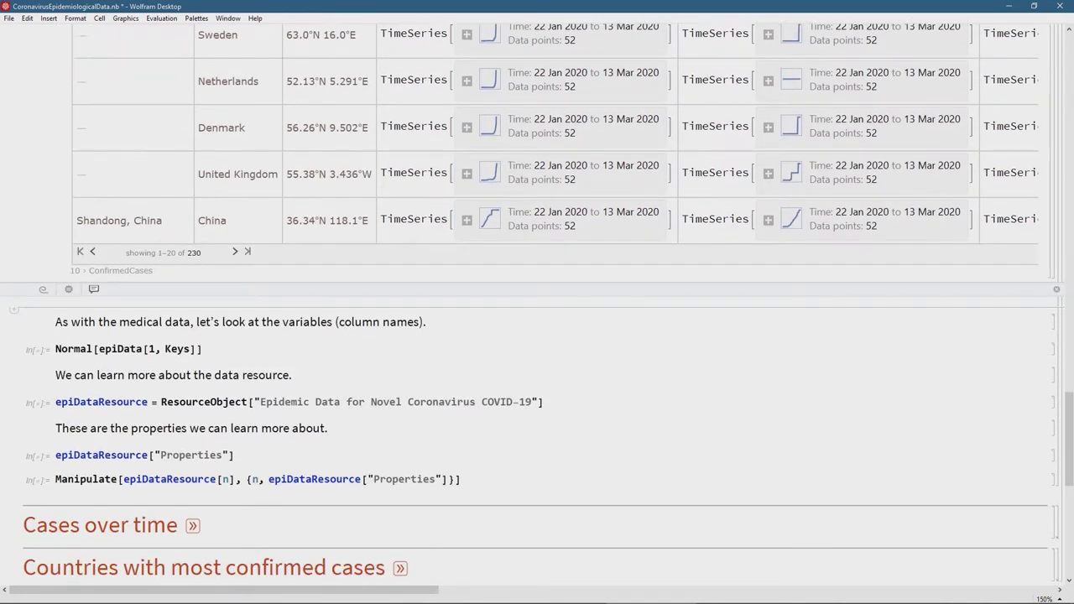
{"action": "left_click", "coordinate": [204, 324]}
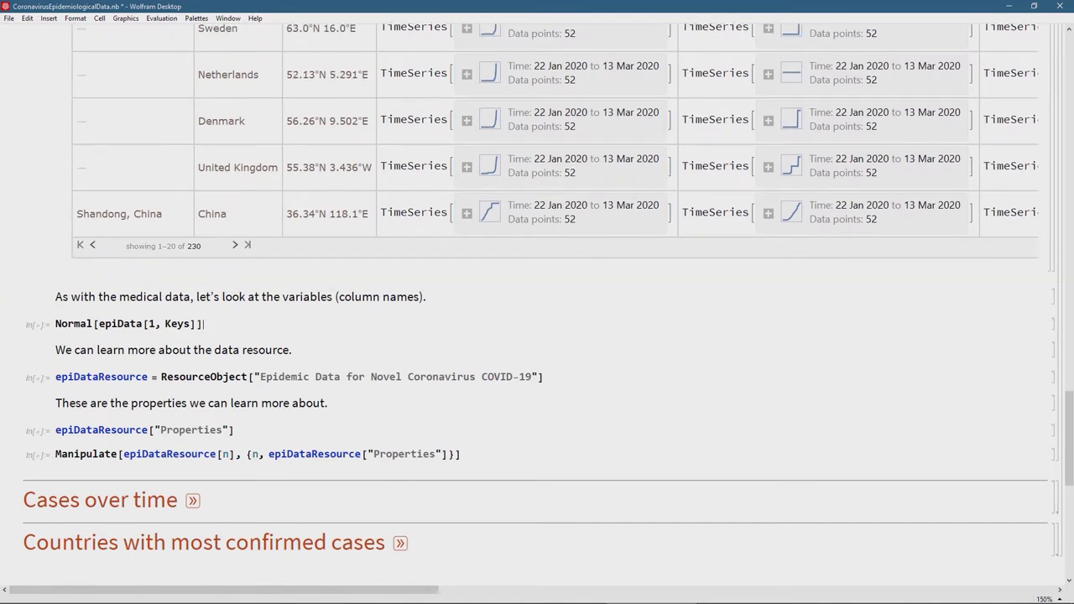
{"action": "key", "text": "shift+Return"}
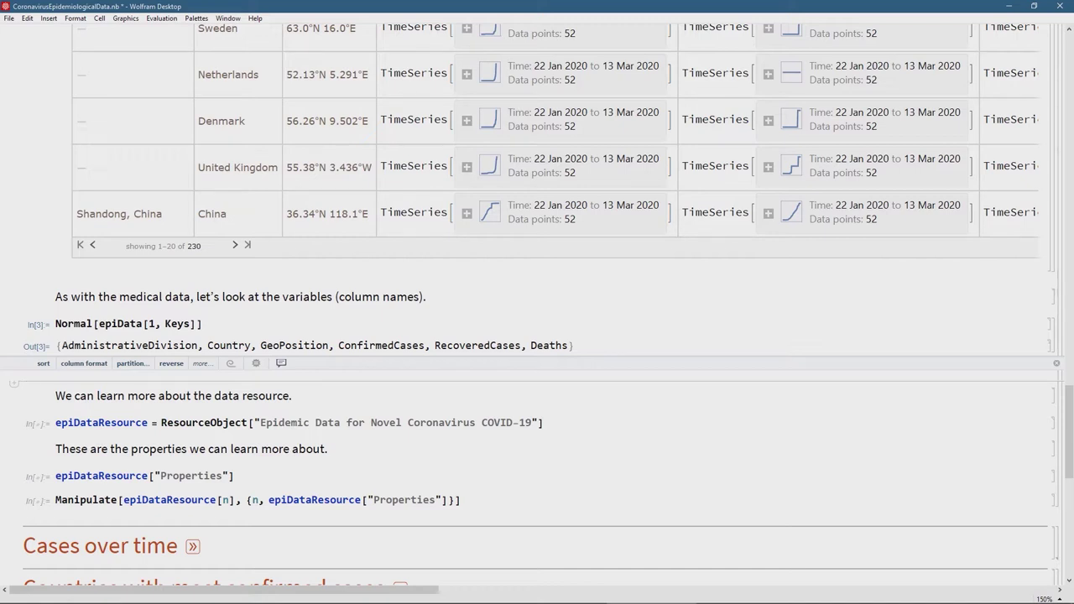
- Evaluate the epiDataResource definition and its "Properties" query to create the resource object and list its properties
{"action": "scroll", "coordinate": [537, 305], "scroll_direction": "down", "scroll_amount": 3}
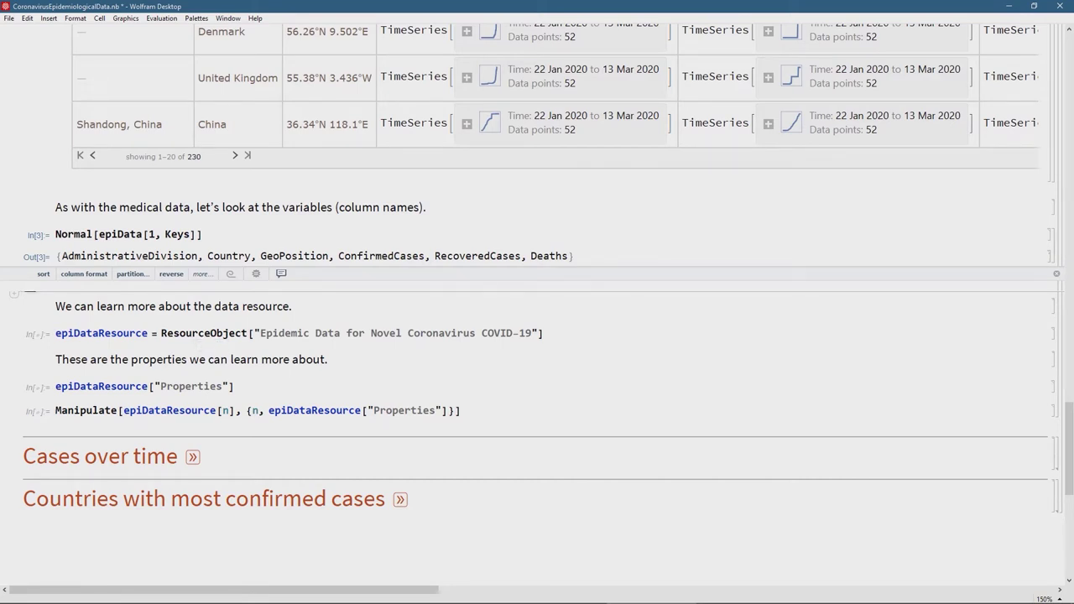
{"action": "left_click", "coordinate": [546, 333]}
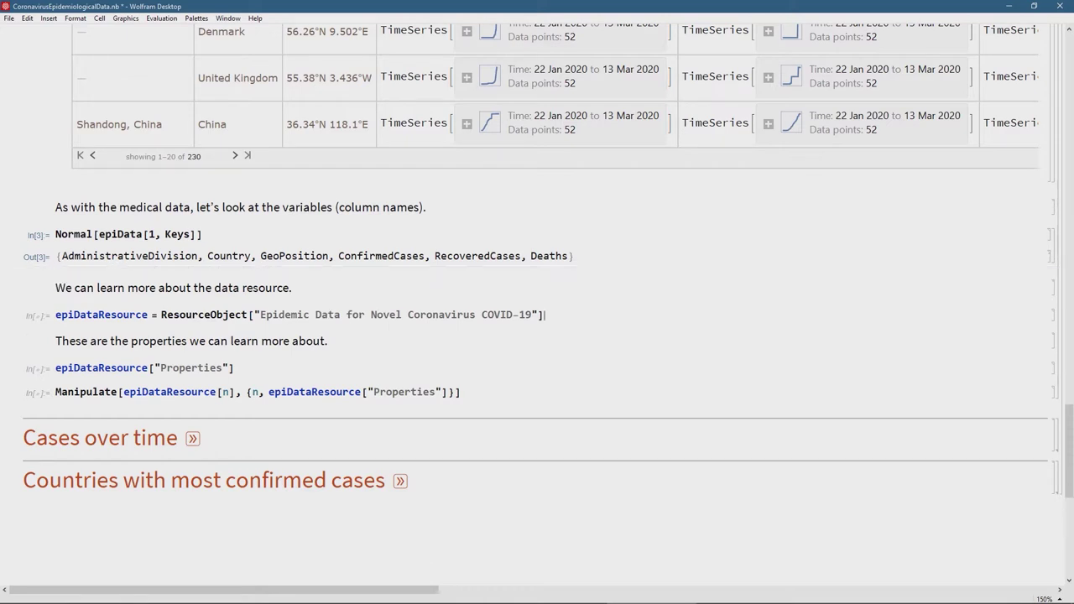
{"action": "key", "text": "shift+Return"}
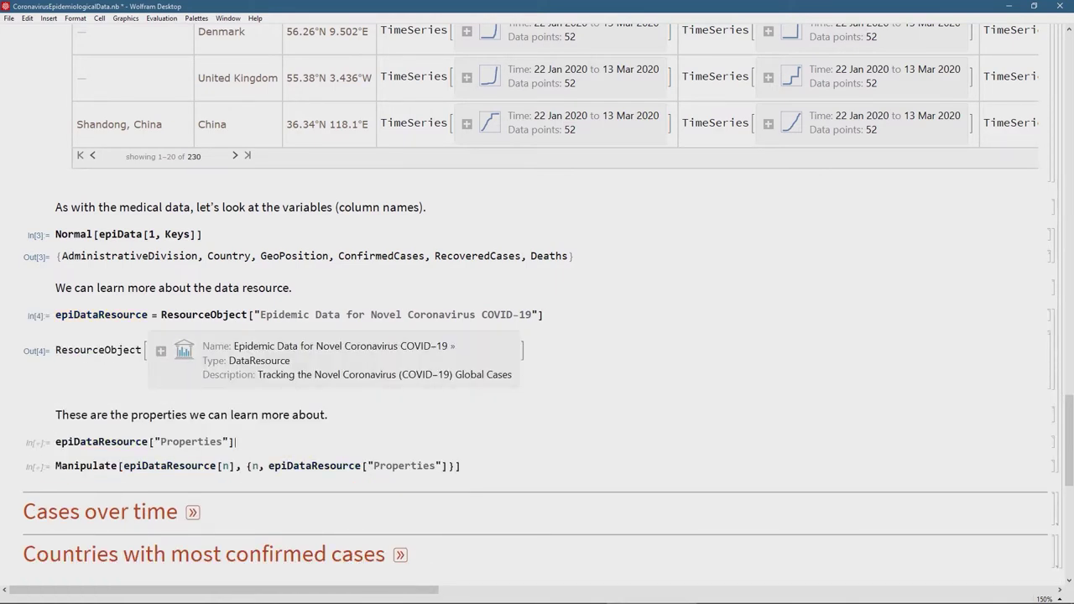
{"action": "key", "text": "shift+Return"}
- Evaluate the Manipulate cell for the resource properties and choose Categories as the displayed property n
{"action": "scroll", "coordinate": [537, 296], "scroll_direction": "down", "scroll_amount": 4}
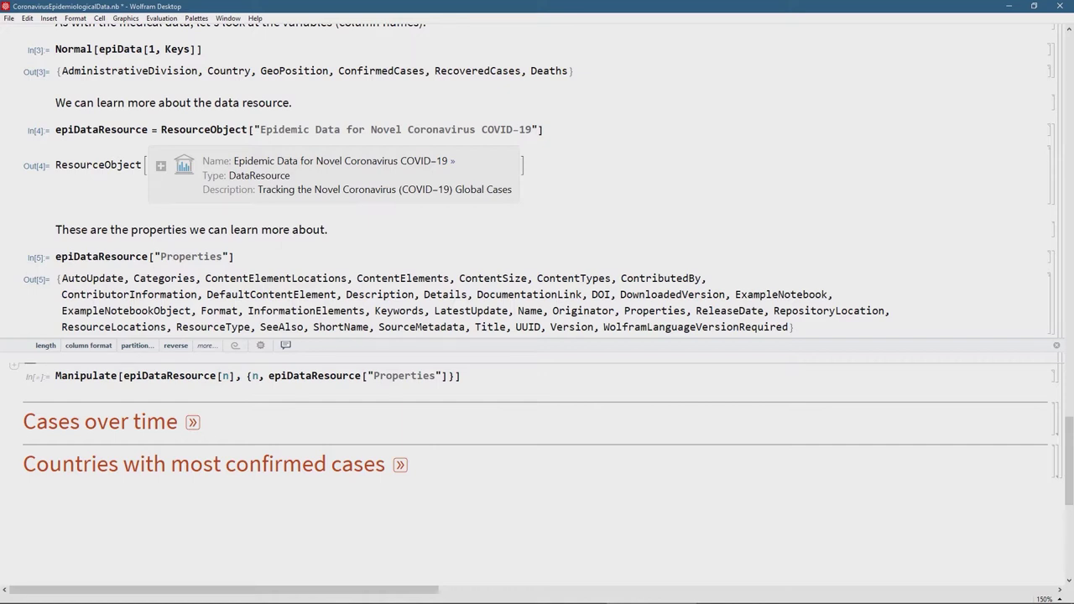
{"action": "left_click", "coordinate": [461, 376]}
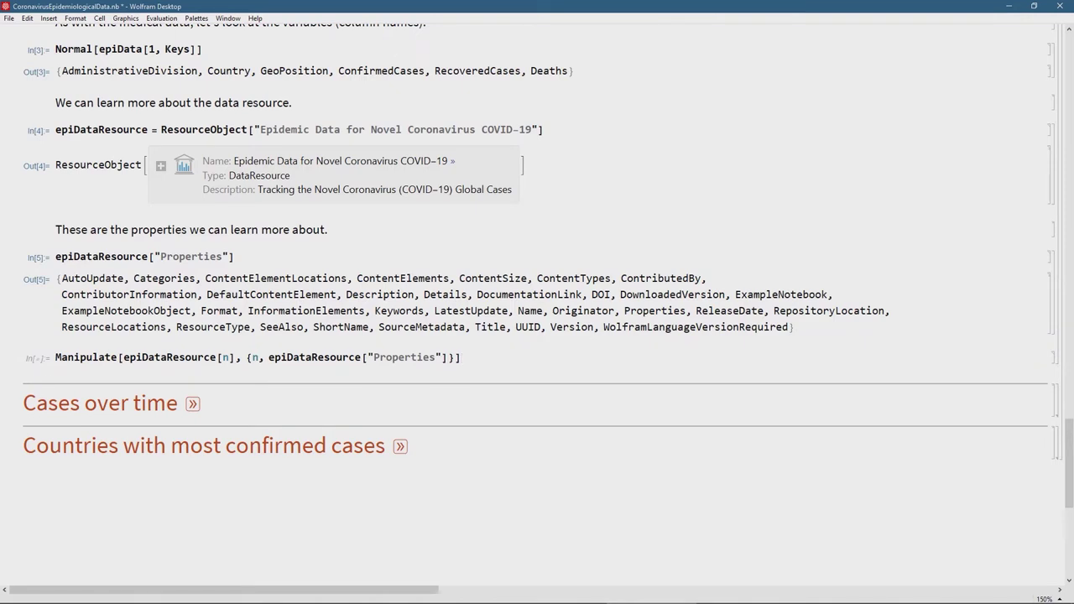
{"action": "key", "text": "shift+Return"}
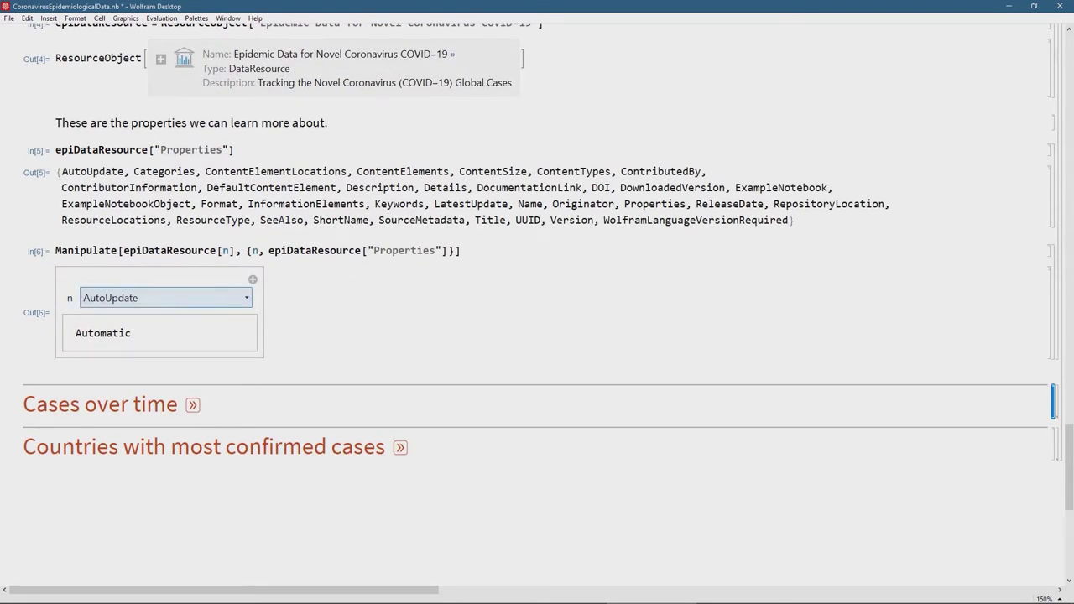
{"action": "left_click", "coordinate": [165, 298]}
{"action": "key", "text": "Return"}
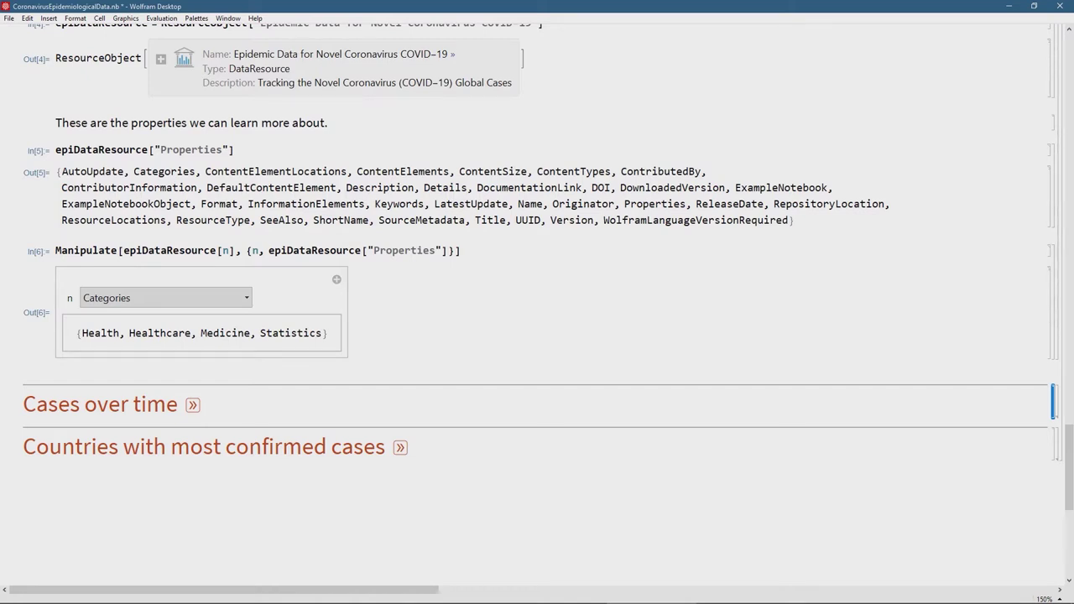
- Expand the "Cases over time" section and read through its time series code for Italy
{"action": "scroll", "coordinate": [537, 302], "scroll_direction": "down", "scroll_amount": 3}
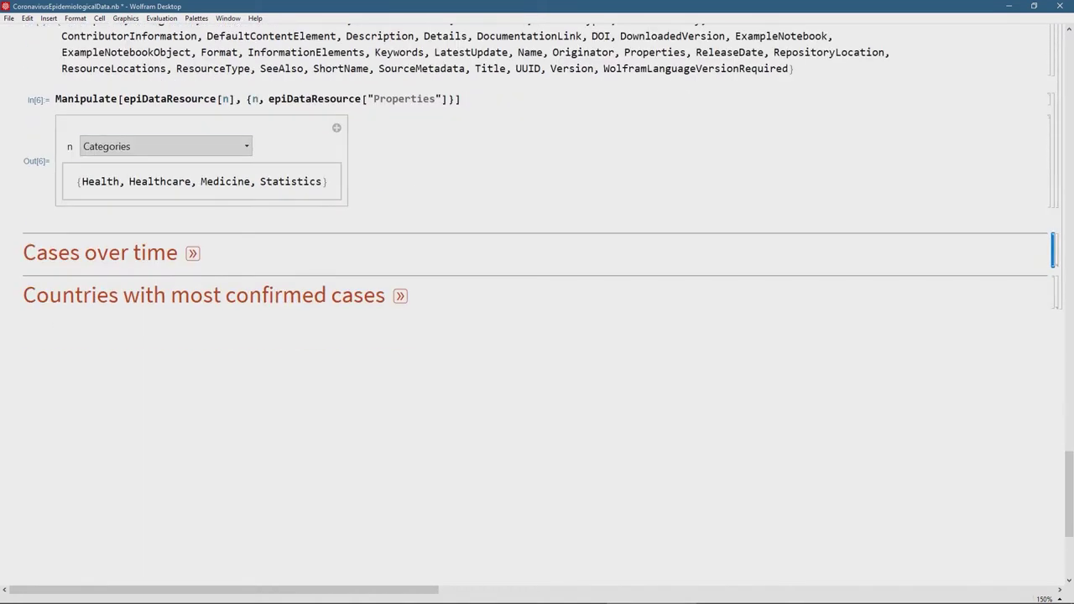
{"action": "left_click", "coordinate": [192, 253]}
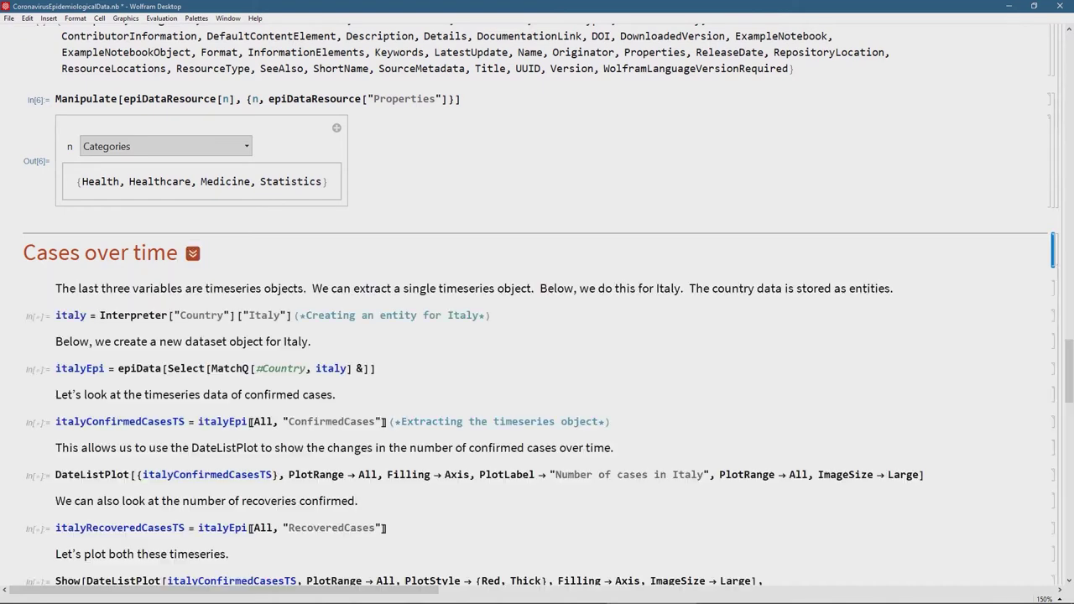
{"action": "scroll", "coordinate": [537, 311], "scroll_direction": "down", "scroll_amount": 1}
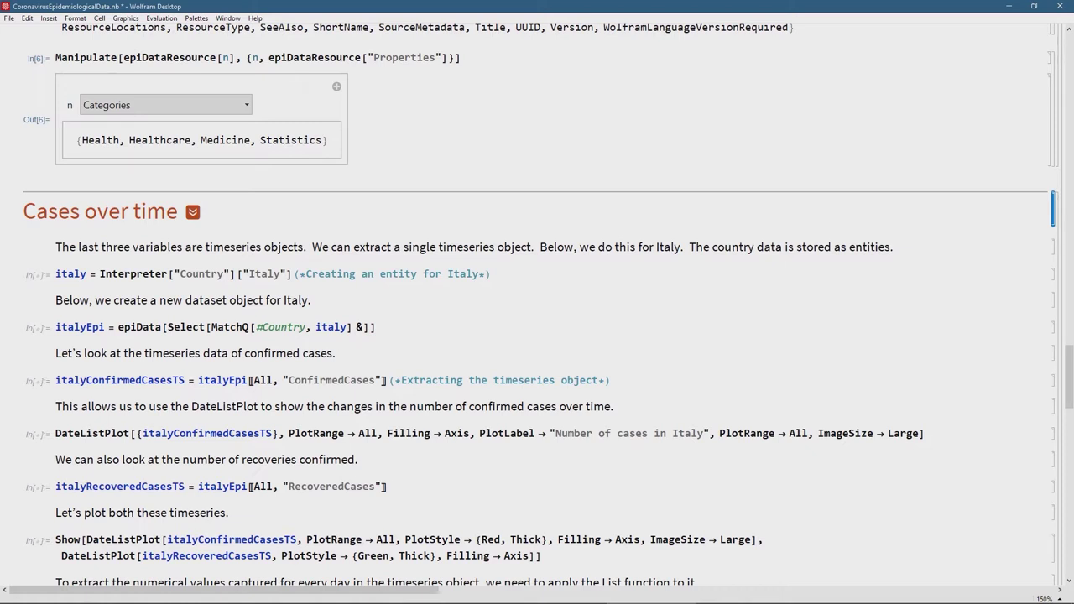
{"action": "scroll", "coordinate": [541, 306], "scroll_direction": "down", "scroll_amount": 1}
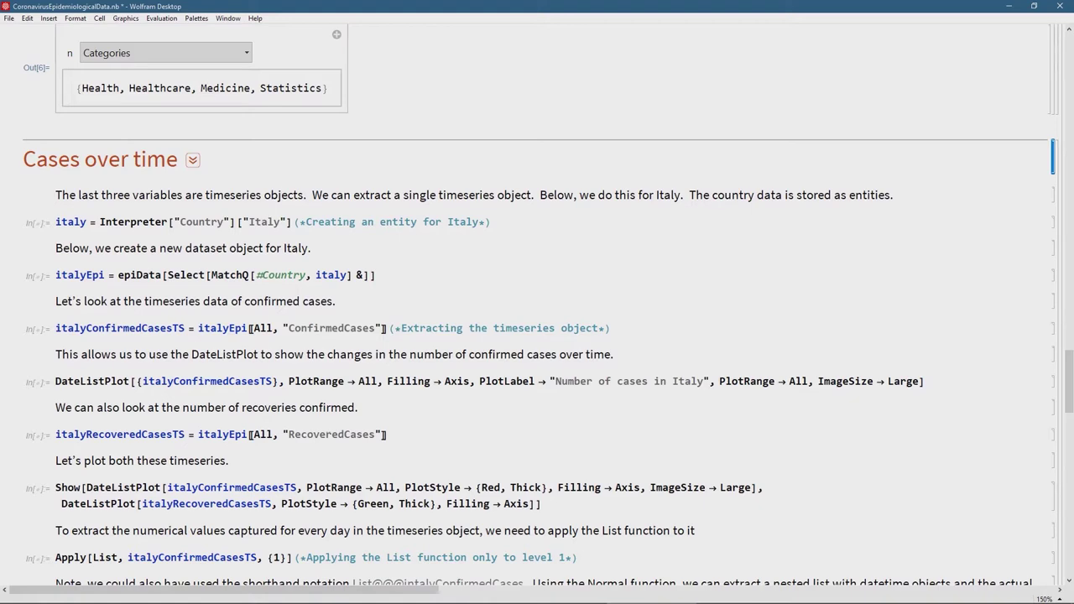
- Recheck the dataset's time series columns and evaluate Interpreter["Country"]["Italy"] to create the italy country entity
{"action": "scroll", "coordinate": [537, 305], "scroll_direction": "up", "scroll_amount": 14}
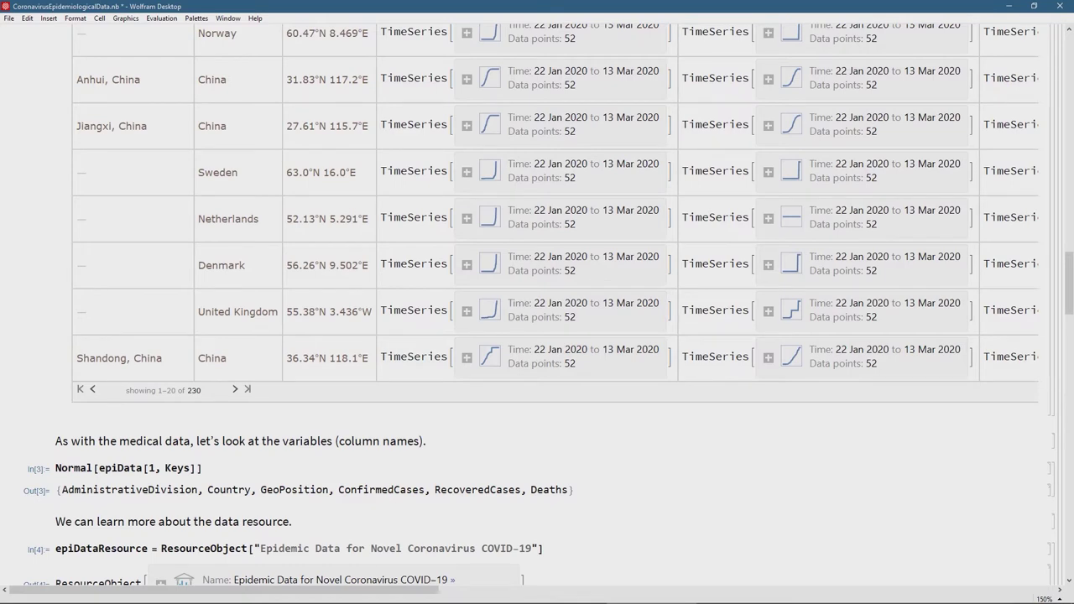
{"action": "scroll", "coordinate": [537, 306], "scroll_direction": "down", "scroll_amount": 3}
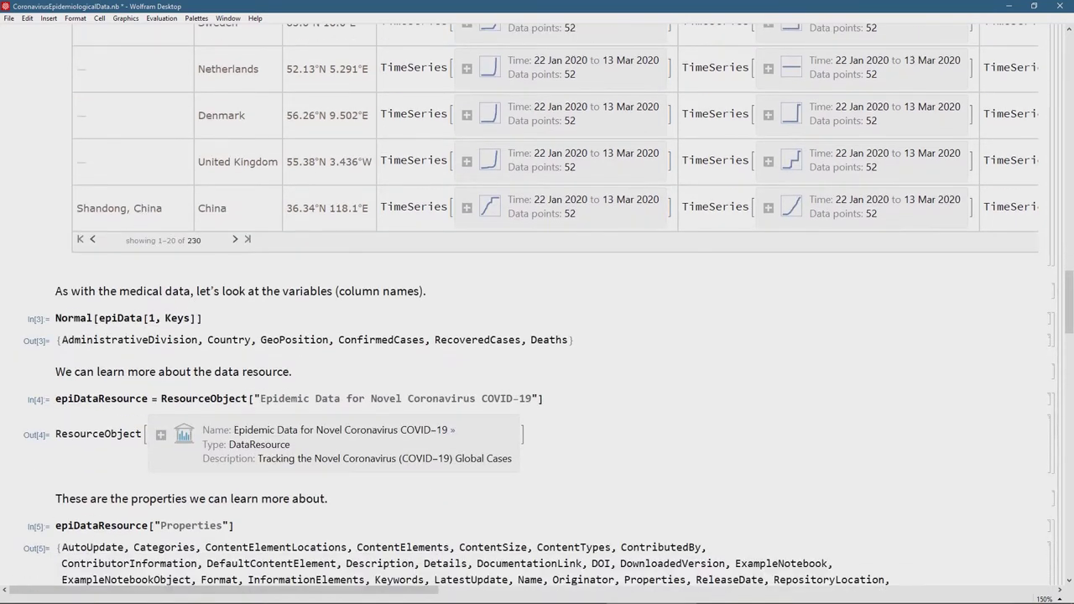
{"action": "scroll", "coordinate": [537, 306], "scroll_direction": "down", "scroll_amount": 8}
{"action": "scroll", "coordinate": [537, 305], "scroll_direction": "down", "scroll_amount": 2}
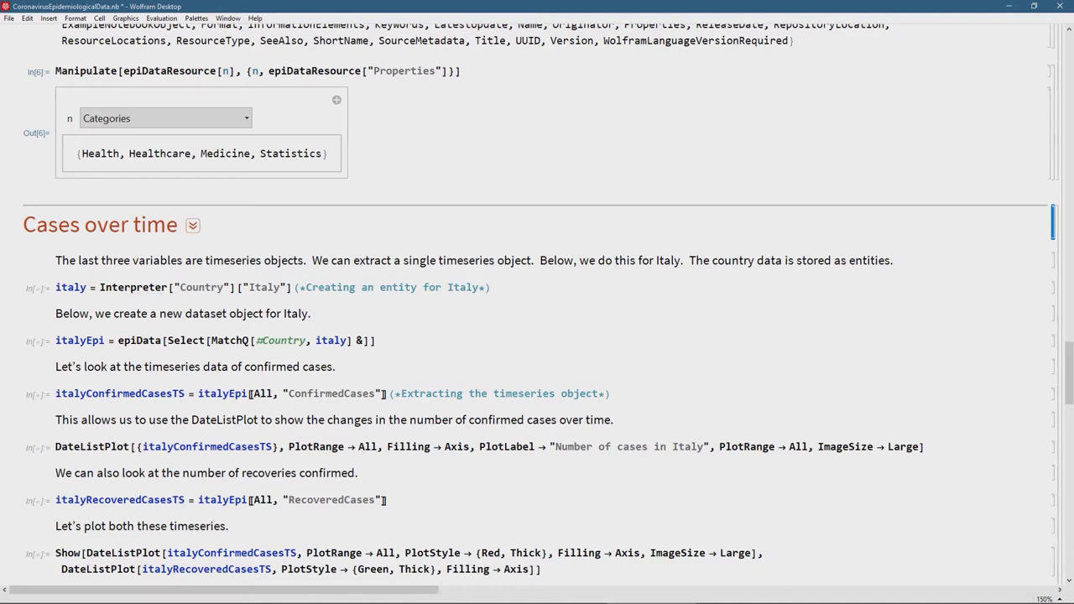
{"action": "left_click", "coordinate": [293, 287]}
{"action": "key", "text": "shift+Return"}
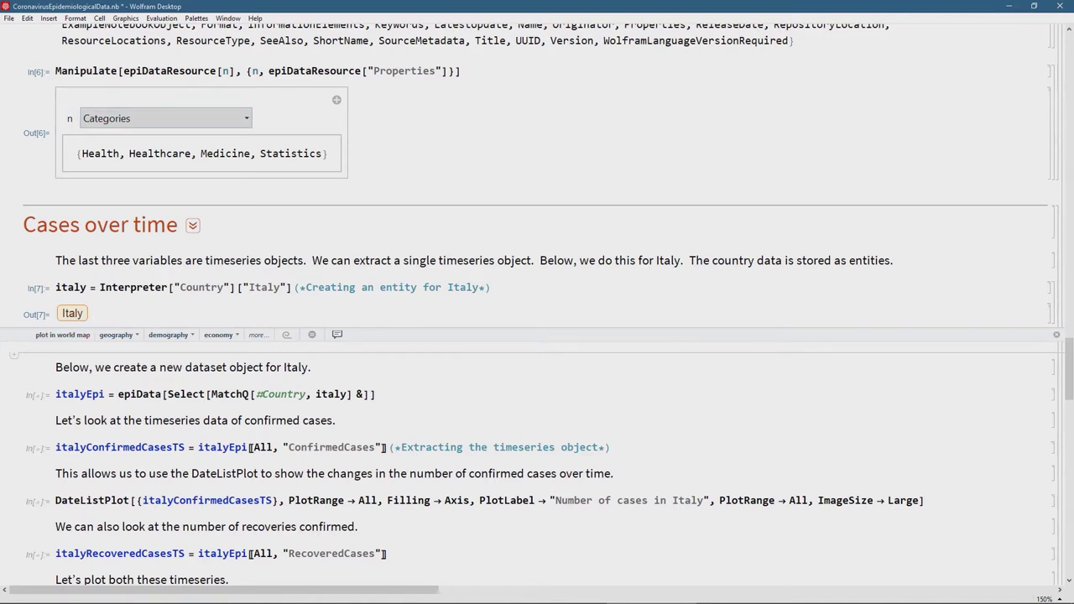
- Evaluate the italyEpi cell to create a dataset from the epiData rows whose Country matches italy
{"action": "scroll", "coordinate": [537, 305], "scroll_direction": "down", "scroll_amount": 2}
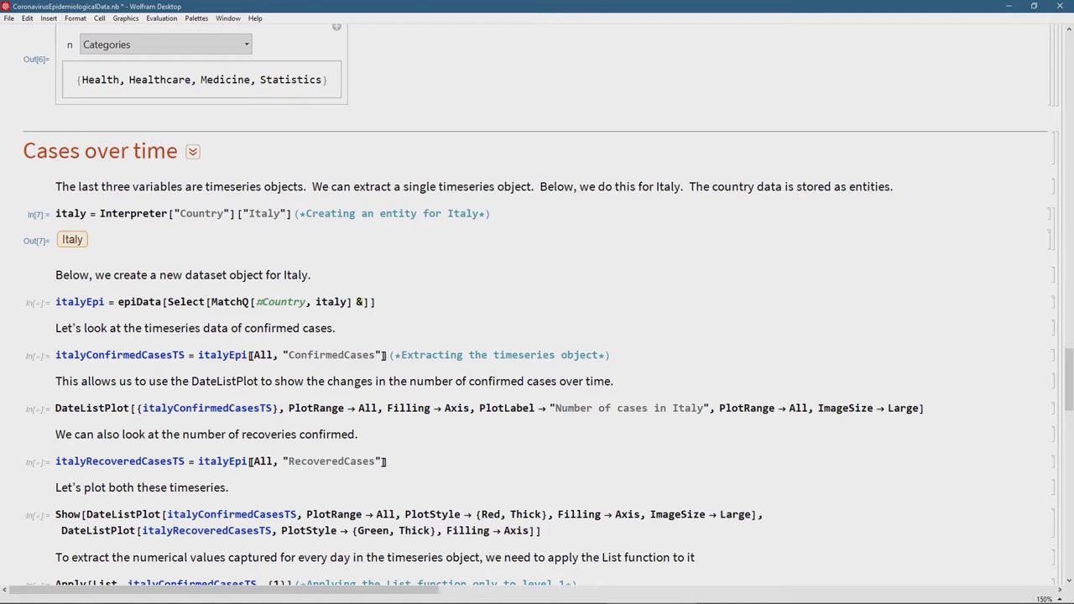
{"action": "left_click", "coordinate": [251, 301]}
{"action": "left_click", "coordinate": [378, 301]}
{"action": "key", "text": "shift+Return"}
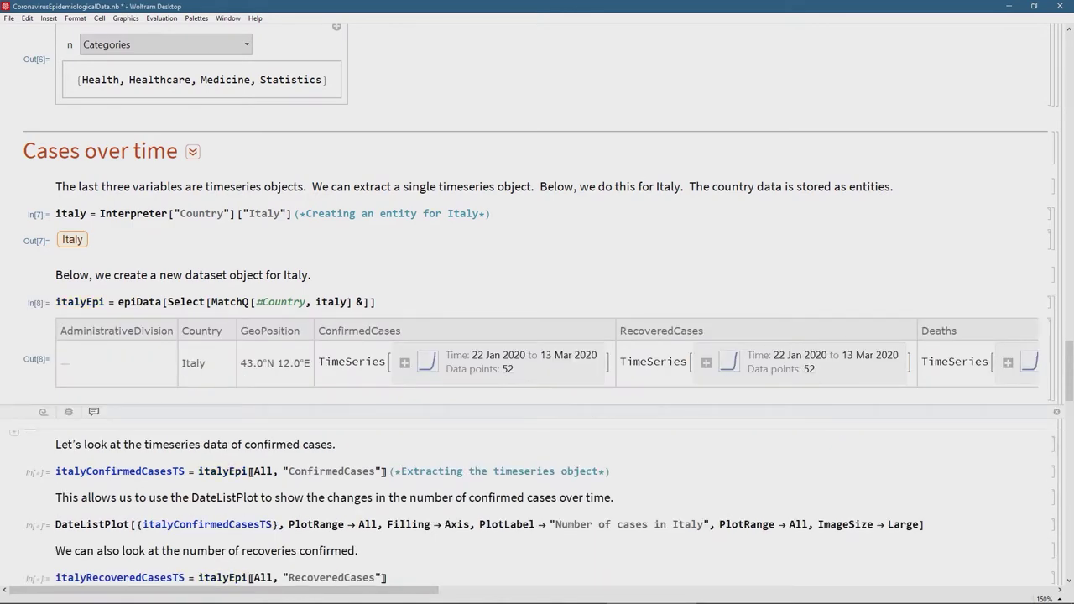
- Extract Italy's ConfirmedCases time series as italyConfirmedCasesTS and evaluate the DateListPlot titled "Number of cases in Italy"
{"action": "scroll", "coordinate": [537, 336], "scroll_direction": "down", "scroll_amount": 2}
{"action": "scroll", "coordinate": [537, 335], "scroll_direction": "down", "scroll_amount": 1}
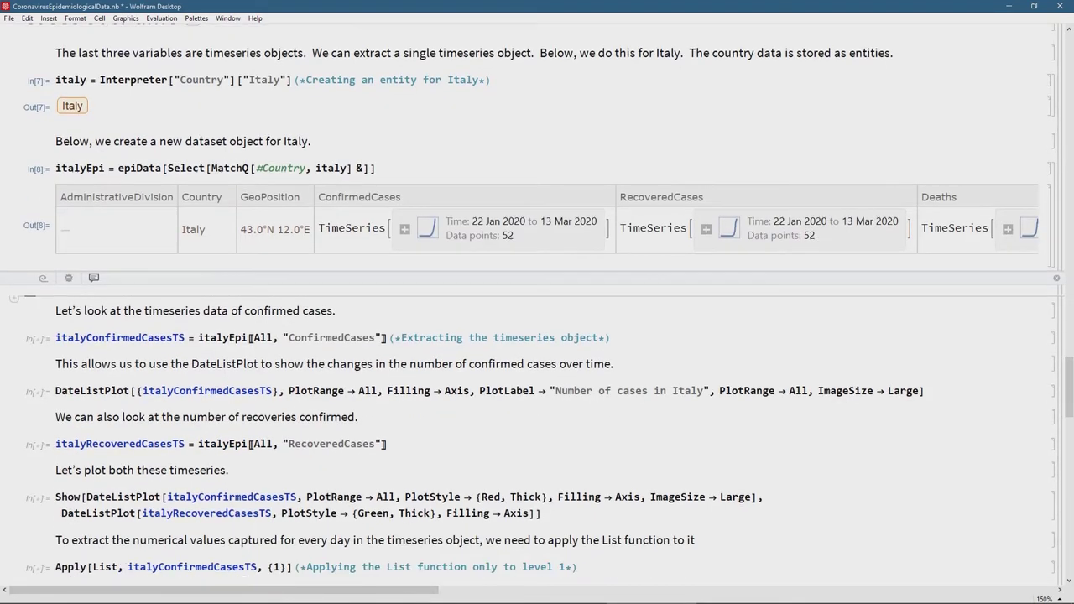
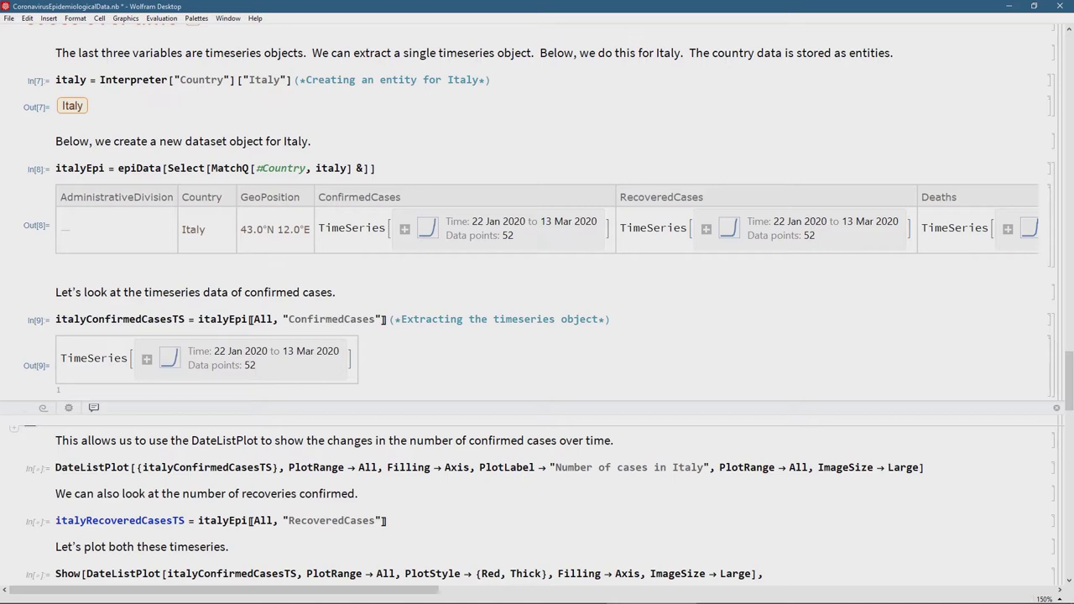
{"action": "scroll", "coordinate": [537, 301], "scroll_direction": "down", "scroll_amount": 1}
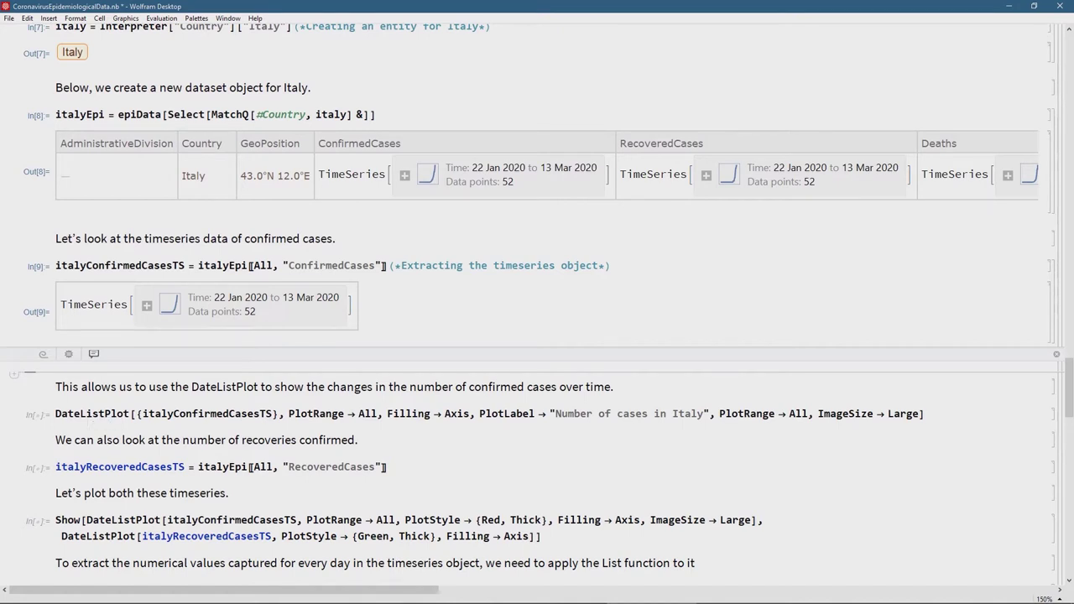
{"action": "left_click", "coordinate": [139, 414]}
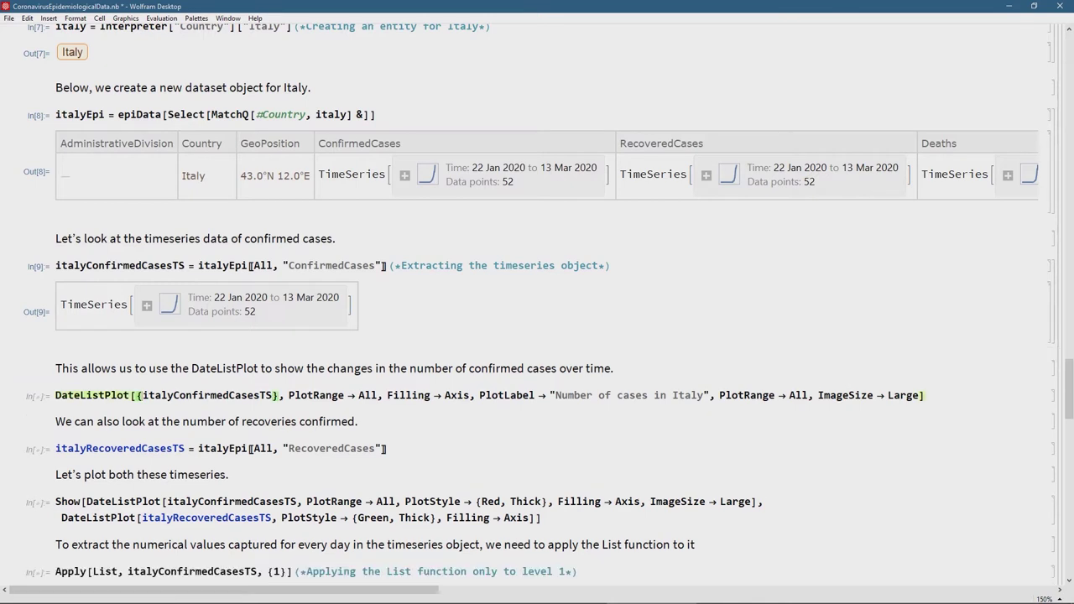
{"action": "left_click", "coordinate": [926, 395]}
{"action": "key", "text": "shift+Return"}
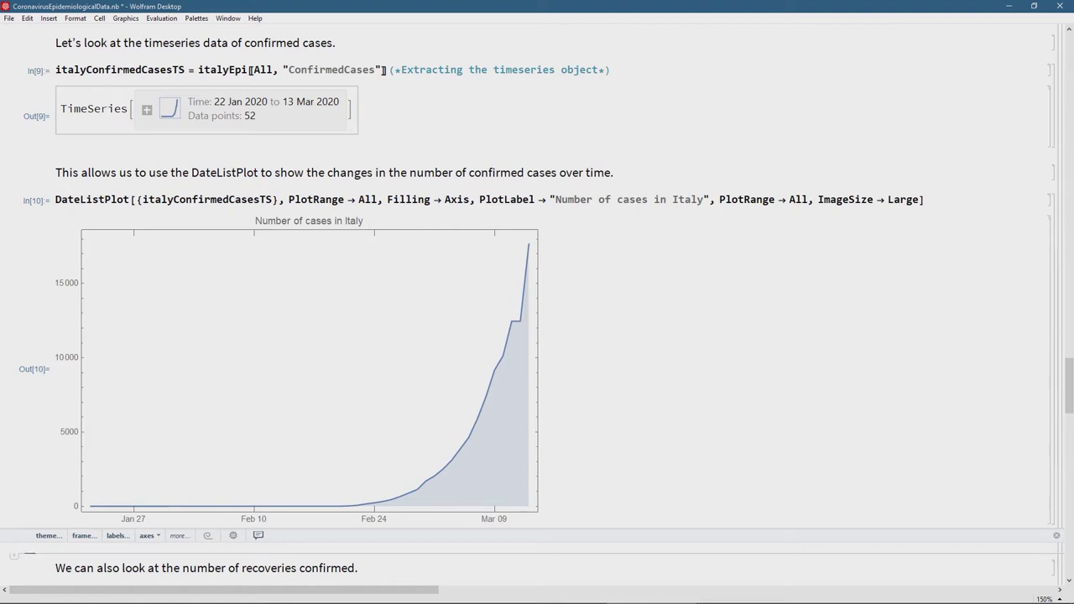
- Evaluate the italyRecoveredCasesTS cell to extract the RecoveredCases time series from italyEpi
{"action": "scroll", "coordinate": [532, 303], "scroll_direction": "down", "scroll_amount": 1}
{"action": "scroll", "coordinate": [532, 303], "scroll_direction": "down", "scroll_amount": 2}
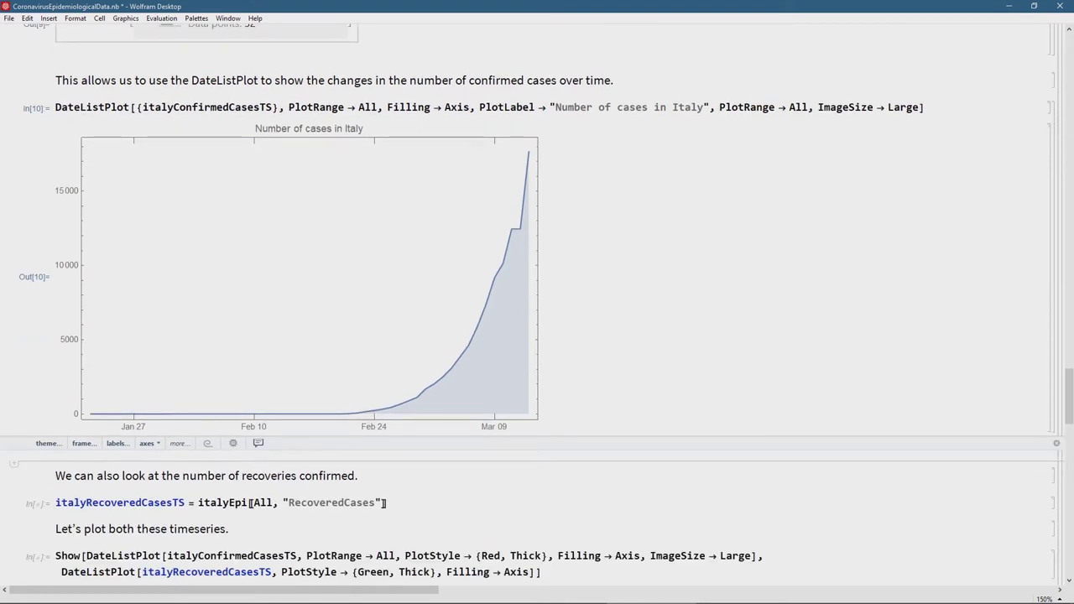
{"action": "scroll", "coordinate": [532, 303], "scroll_direction": "down", "scroll_amount": 2}
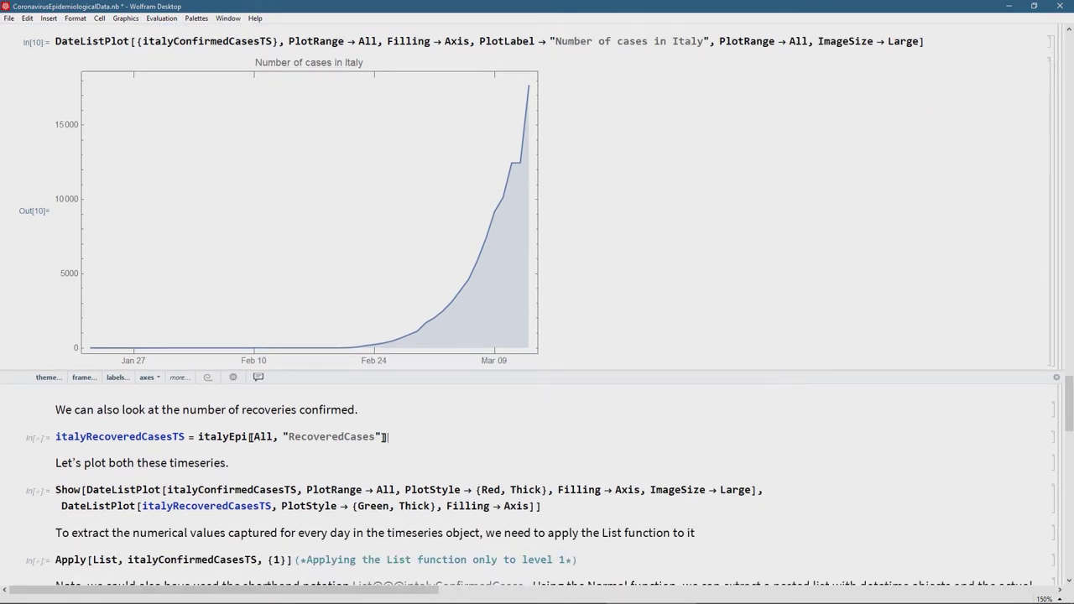
{"action": "left_click", "coordinate": [388, 437]}
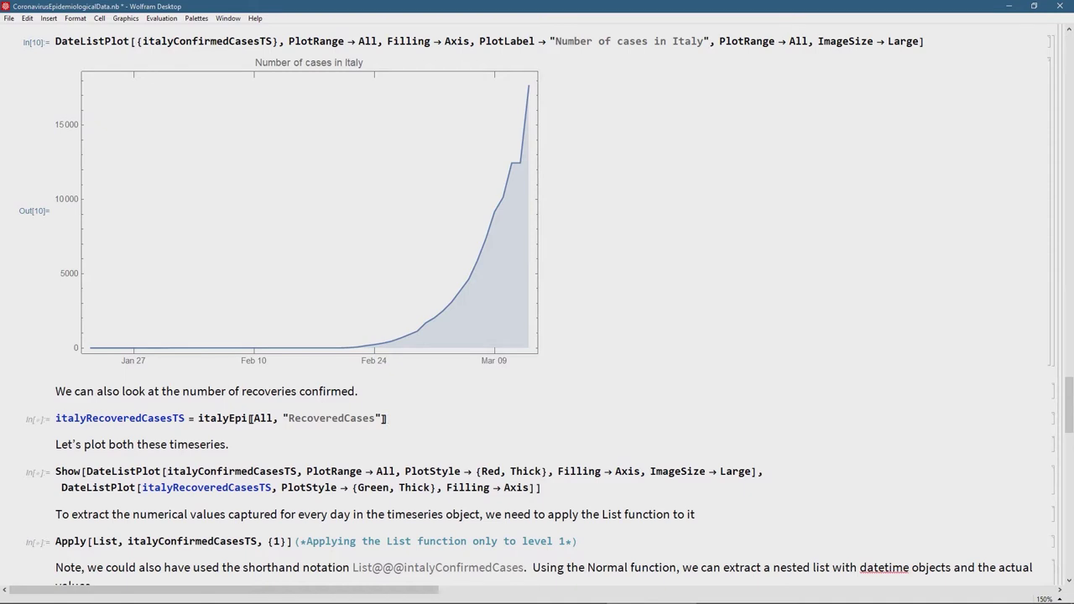
{"action": "key", "text": "shift+Return"}
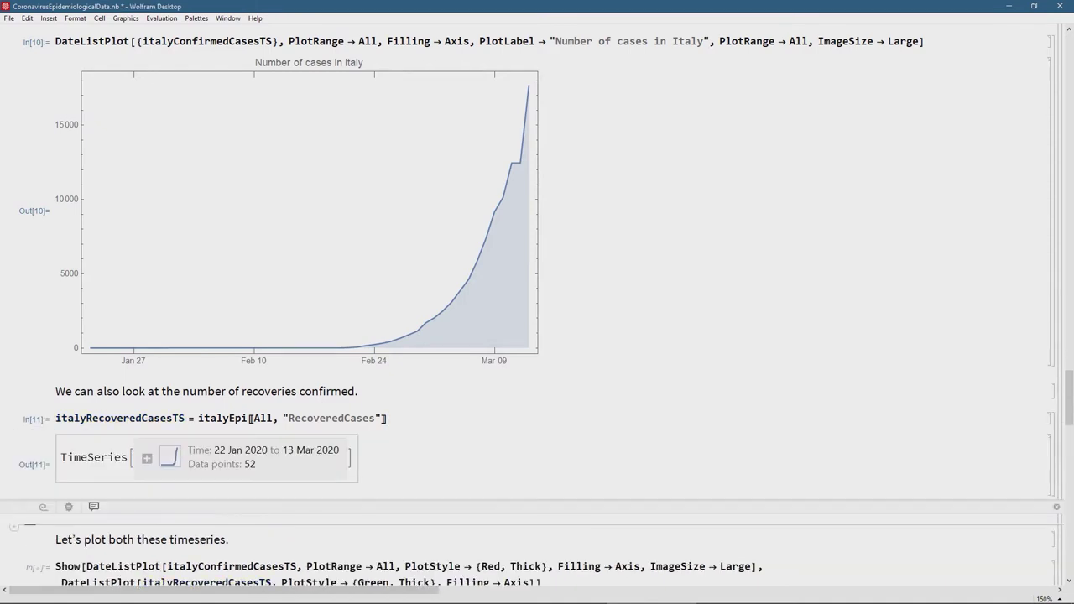
- Evaluate the Show cell that overlays Italy's confirmed cases in thick red and recovered cases in thick green
{"action": "scroll", "coordinate": [532, 303], "scroll_direction": "down", "scroll_amount": 3}
{"action": "scroll", "coordinate": [537, 302], "scroll_direction": "down", "scroll_amount": 2}
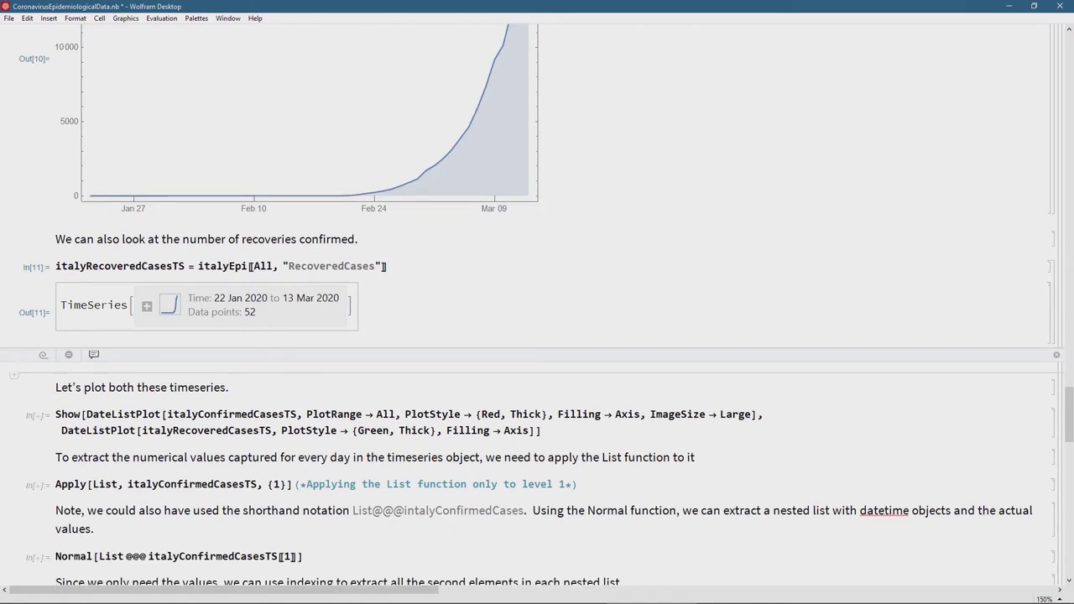
{"action": "left_click", "coordinate": [542, 430]}
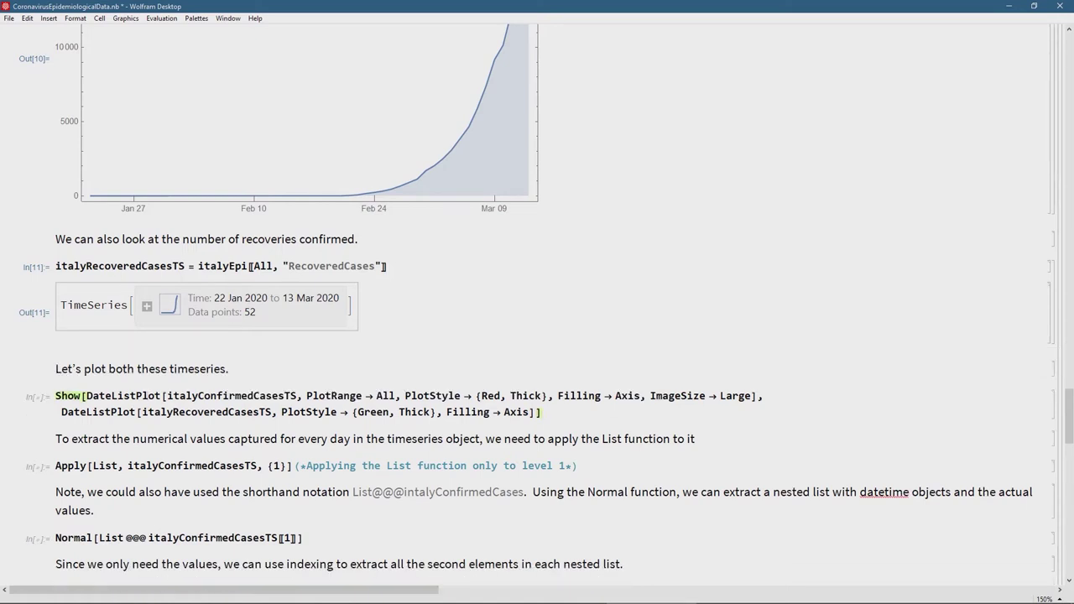
{"action": "key", "text": "shift+Return"}
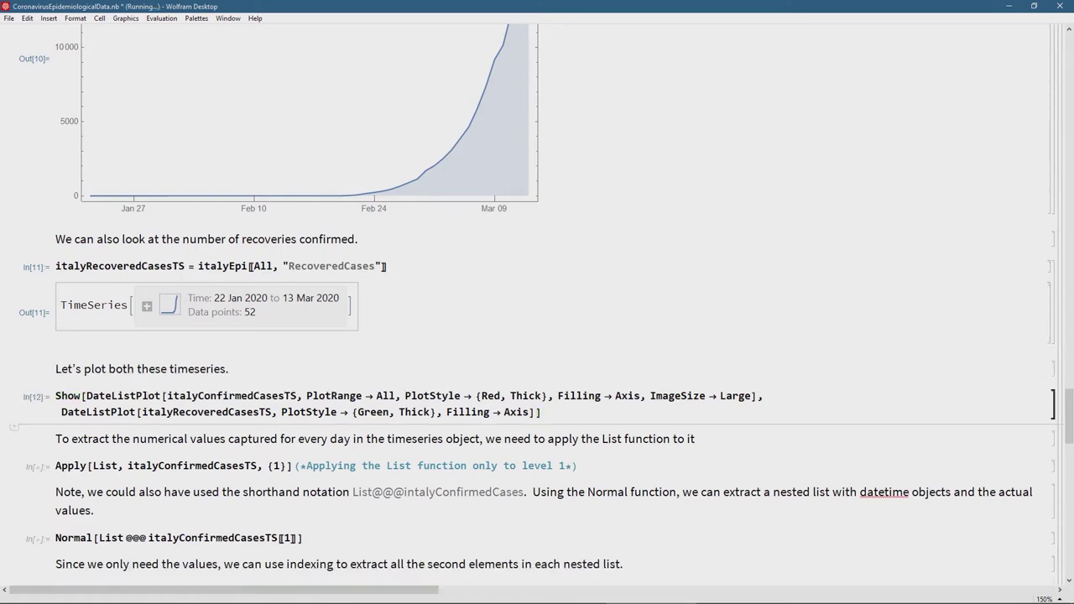
{"action": "scroll", "coordinate": [537, 302], "scroll_direction": "down", "scroll_amount": 2}
{"action": "scroll", "coordinate": [537, 302], "scroll_direction": "down", "scroll_amount": 1}
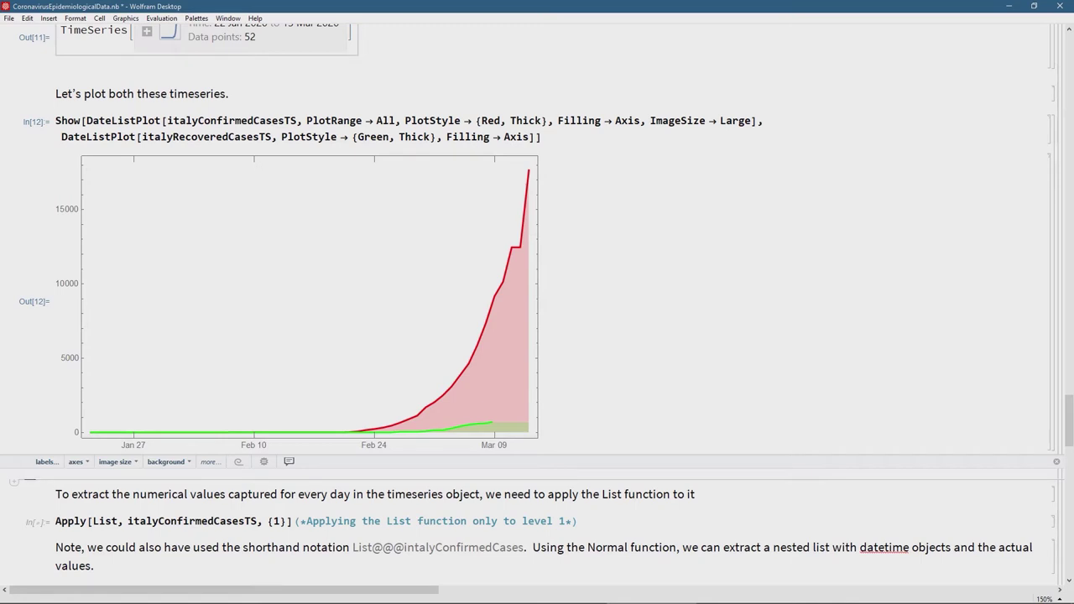
- Review the combined plot and evaluate Apply[List, italyConfirmedCasesTS, {1}] to extract the daily numerical values
{"action": "scroll", "coordinate": [537, 302], "scroll_direction": "down", "scroll_amount": 3}
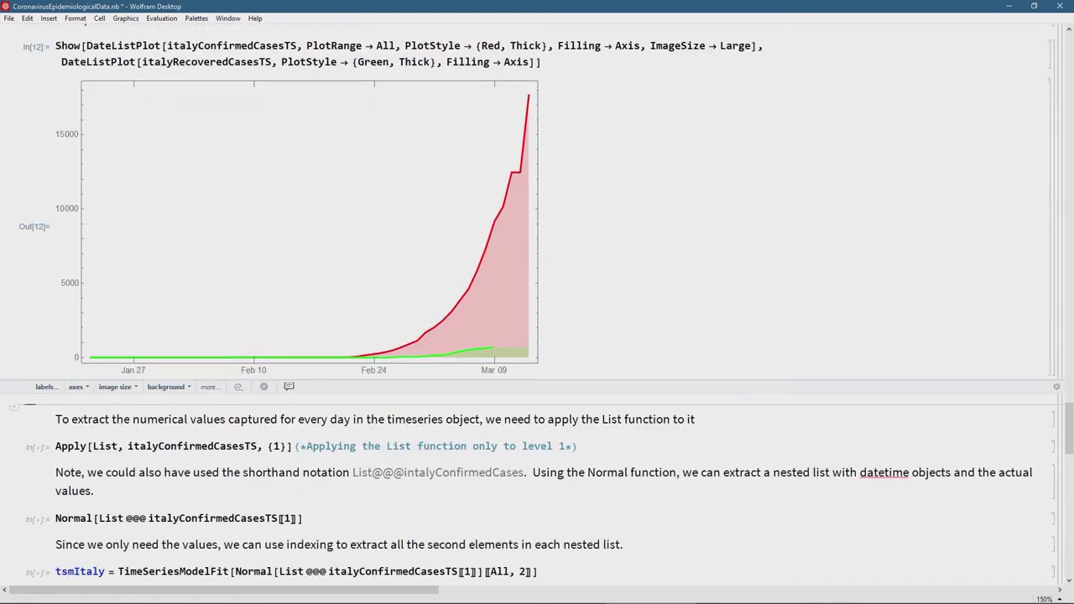
{"action": "scroll", "coordinate": [537, 302], "scroll_direction": "down", "scroll_amount": 2}
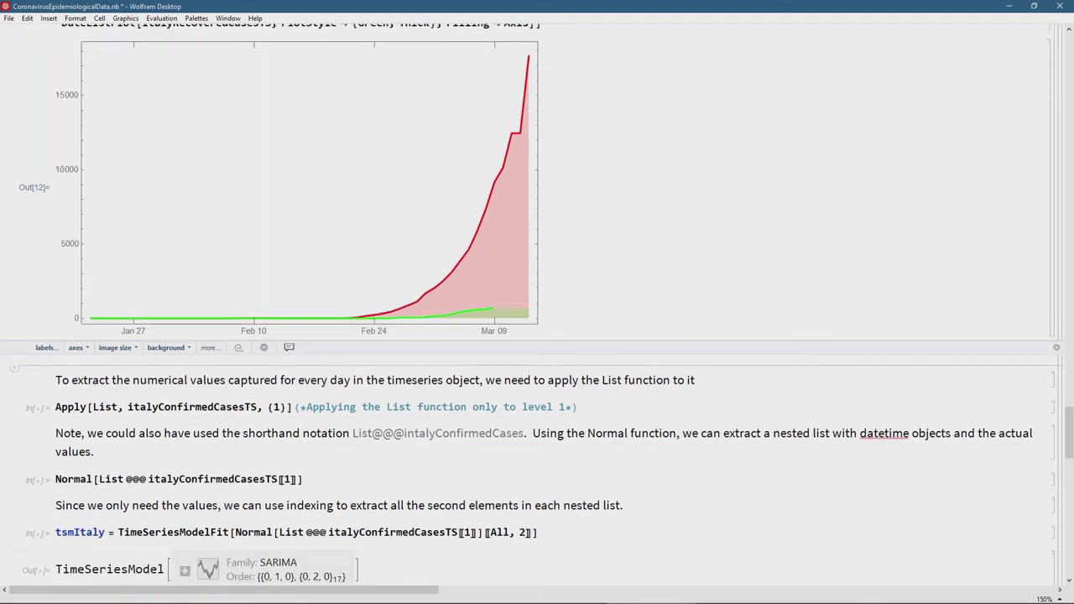
{"action": "scroll", "coordinate": [537, 302], "scroll_direction": "up", "scroll_amount": 3}
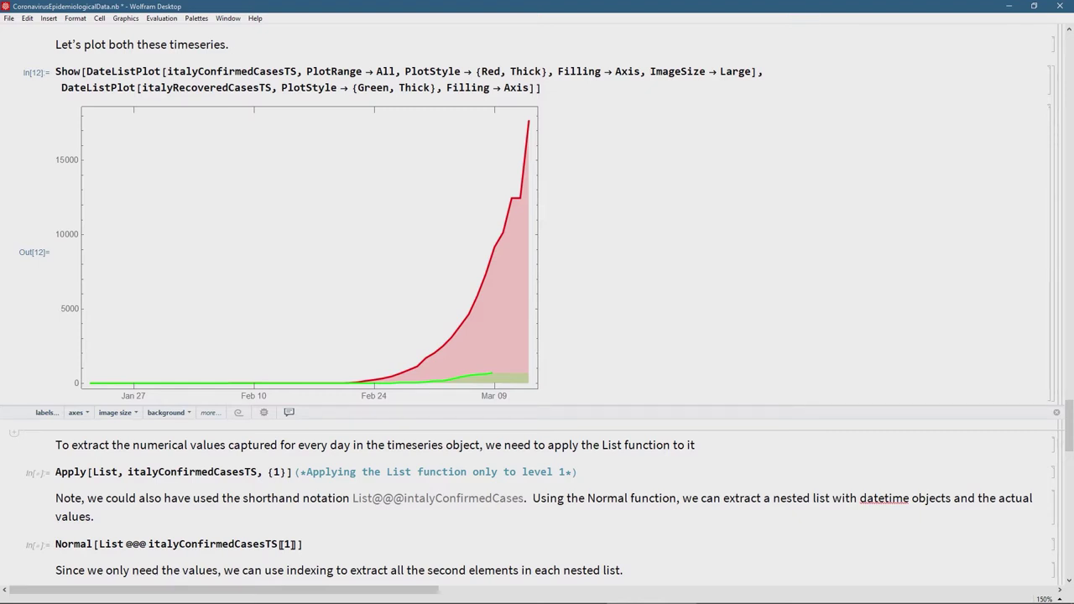
{"action": "scroll", "coordinate": [537, 307], "scroll_direction": "down", "scroll_amount": 2}
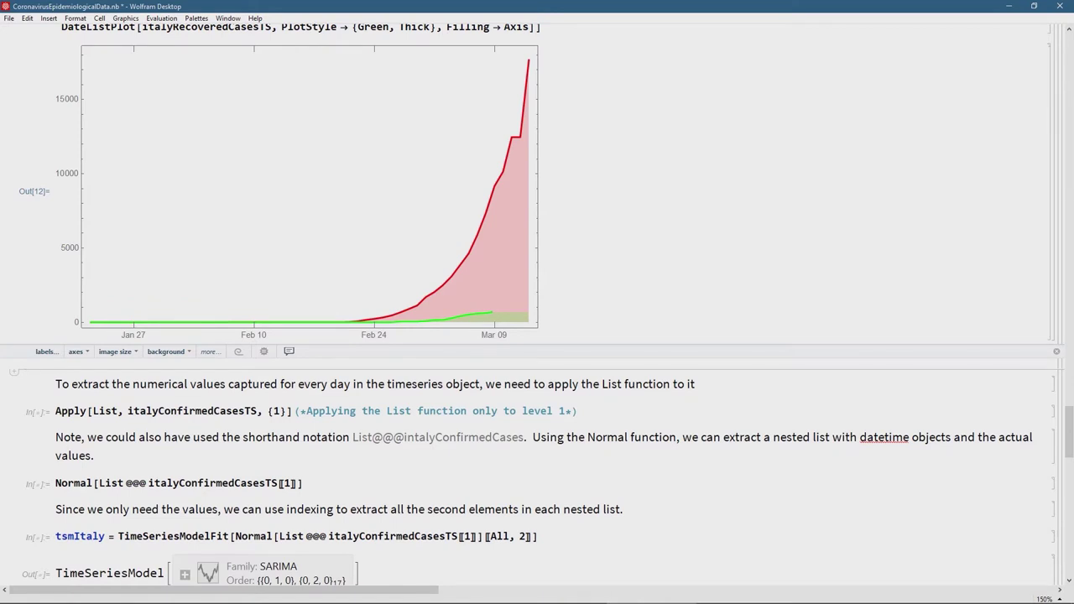
{"action": "scroll", "coordinate": [537, 308], "scroll_direction": "down", "scroll_amount": 1}
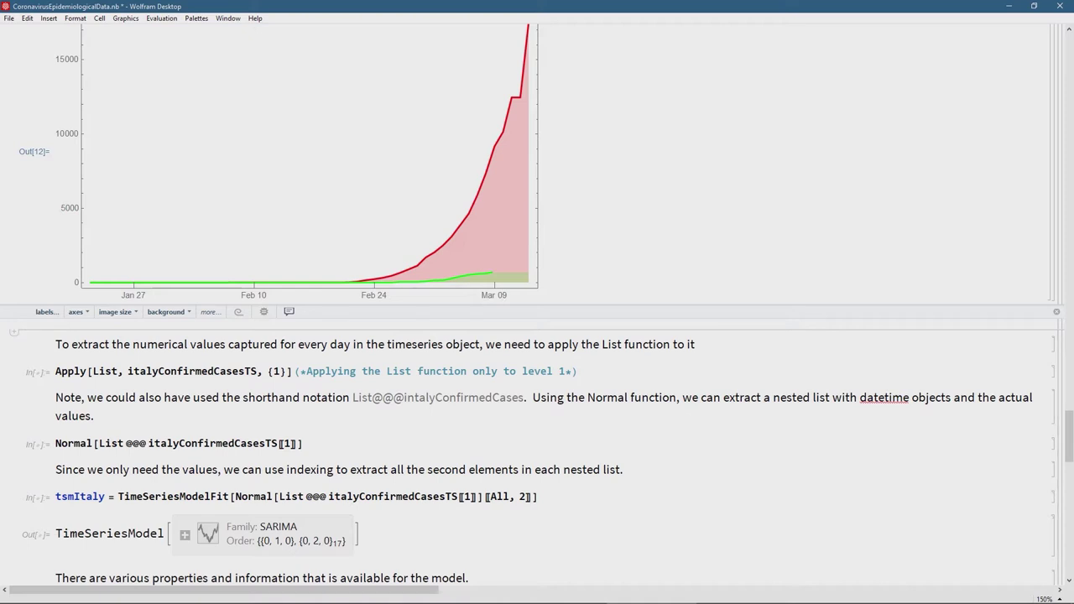
{"action": "left_click", "coordinate": [82, 373]}
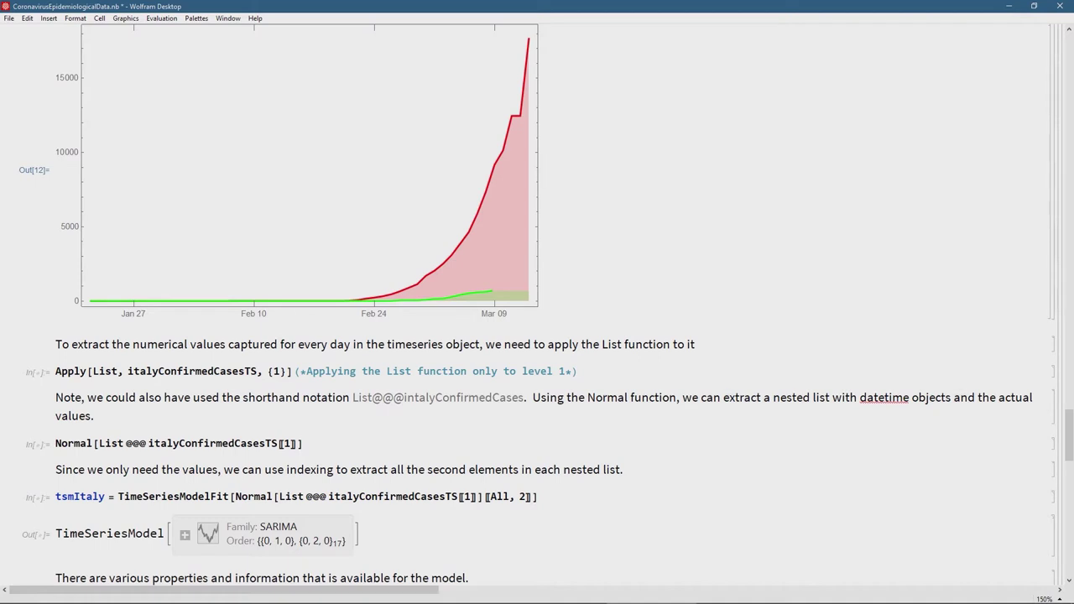
{"action": "scroll", "coordinate": [81, 370], "scroll_direction": "up", "scroll_amount": 4}
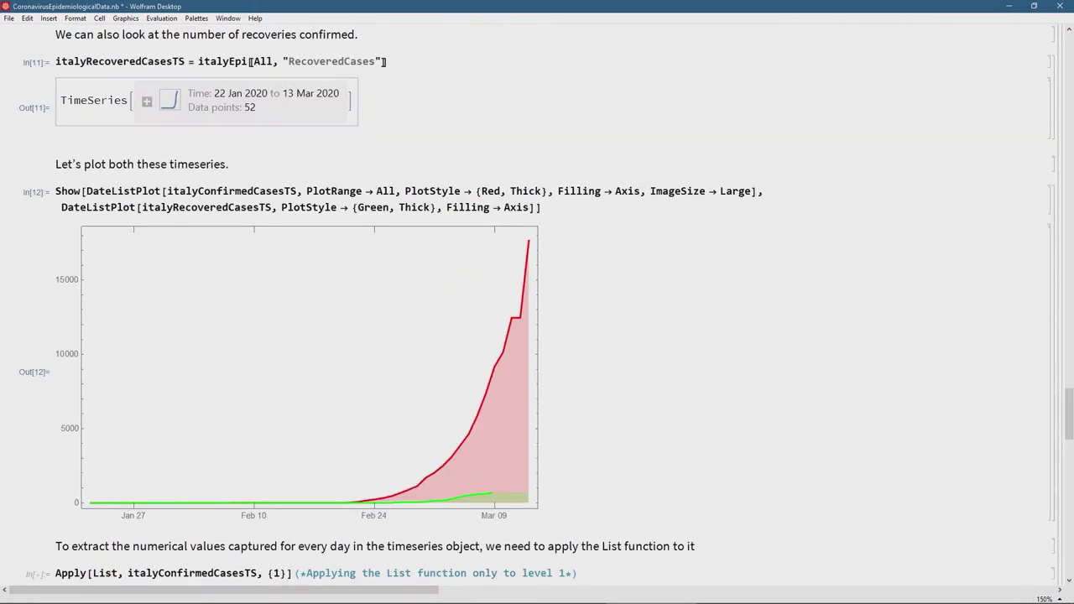
{"action": "scroll", "coordinate": [81, 573], "scroll_direction": "up", "scroll_amount": 2}
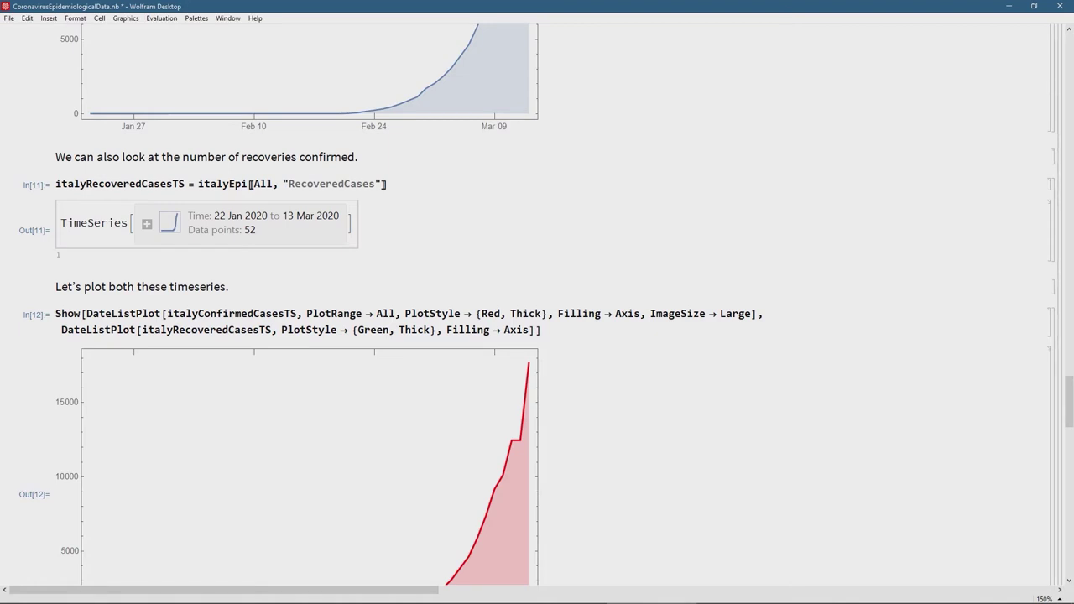
{"action": "scroll", "coordinate": [250, 184], "scroll_direction": "down", "scroll_amount": 8}
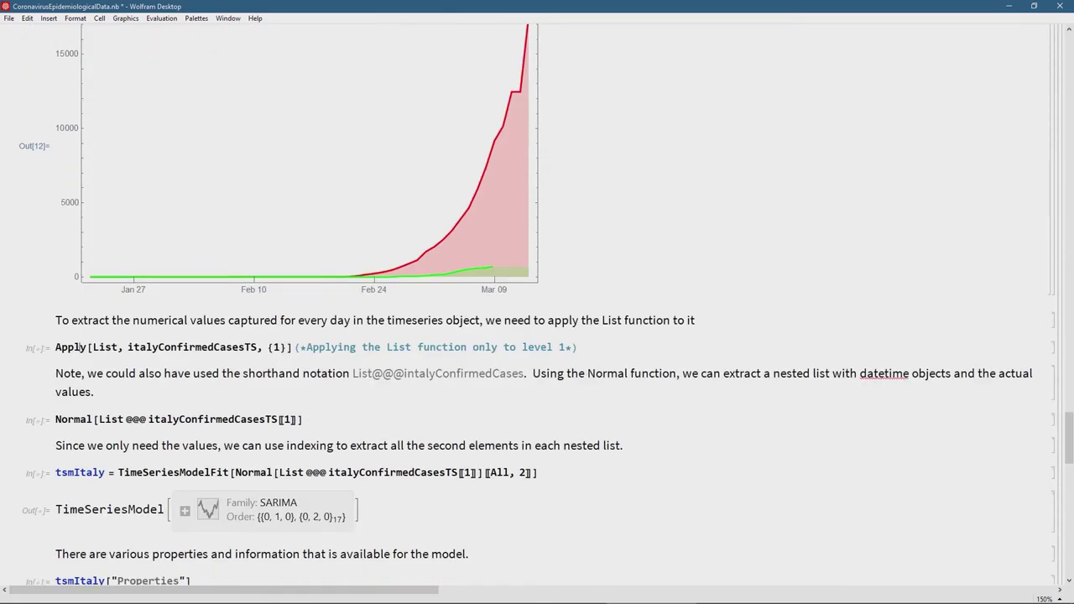
{"action": "left_click", "coordinate": [579, 347]}
{"action": "key", "text": "shift+Return"}
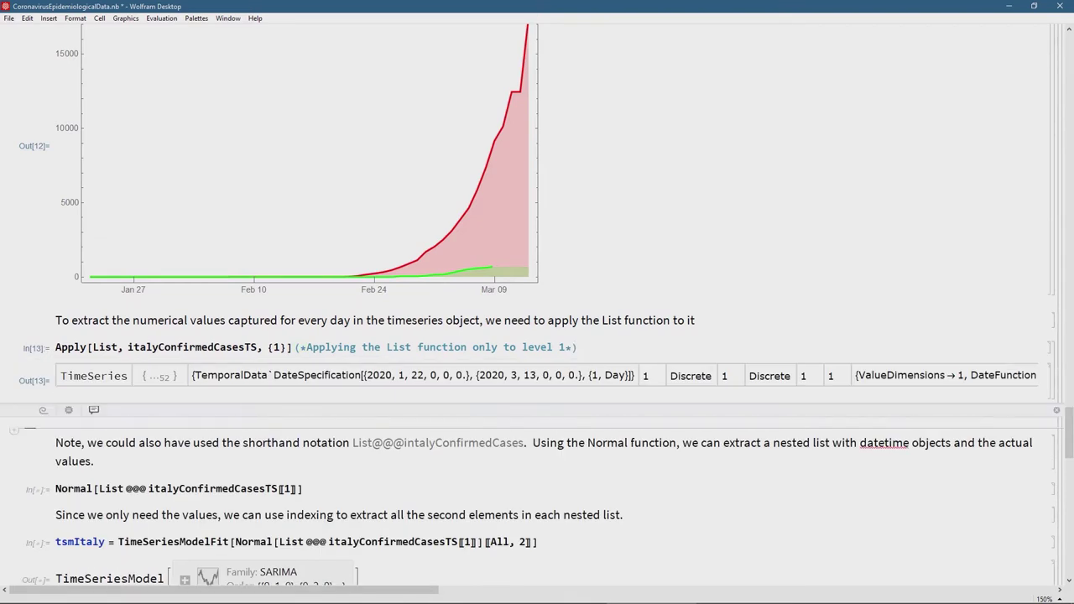
{"action": "scroll", "coordinate": [537, 305], "scroll_direction": "down", "scroll_amount": 2}
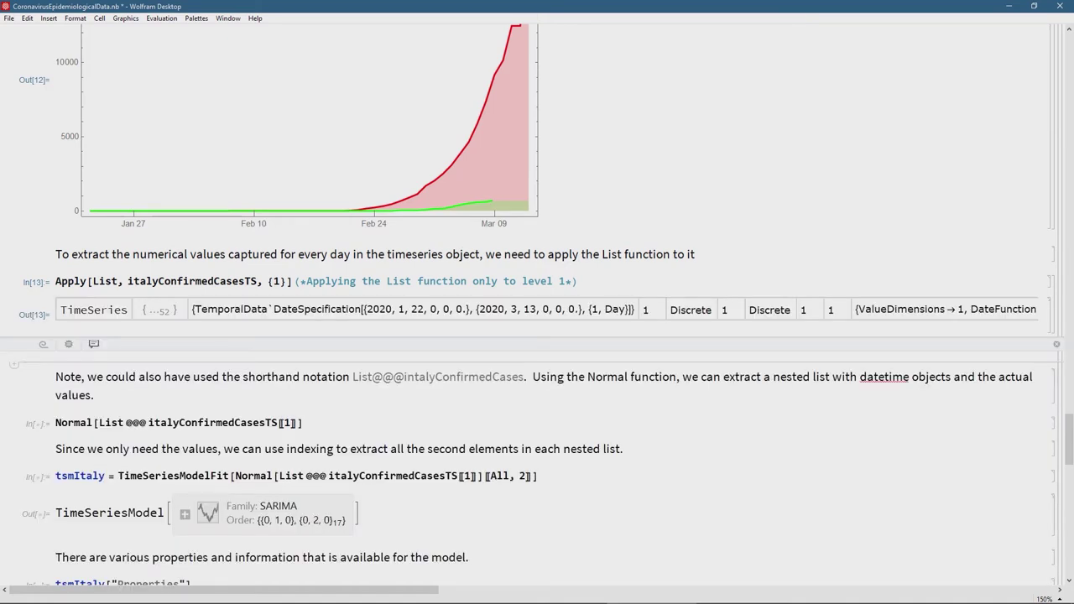
{"action": "left_click", "coordinate": [414, 376]}
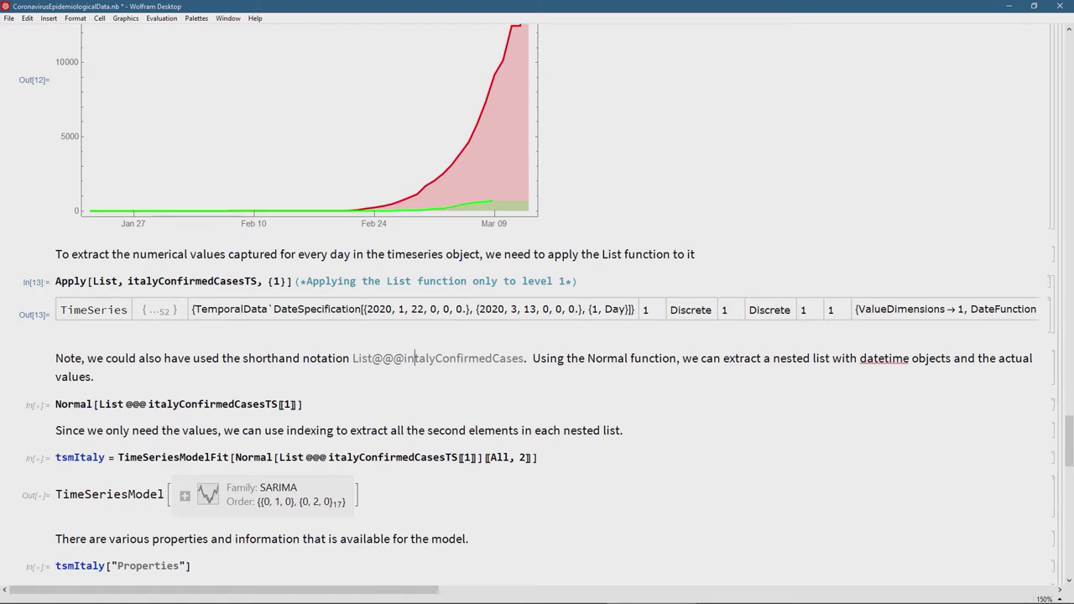
{"action": "key", "text": "BackSpace"}
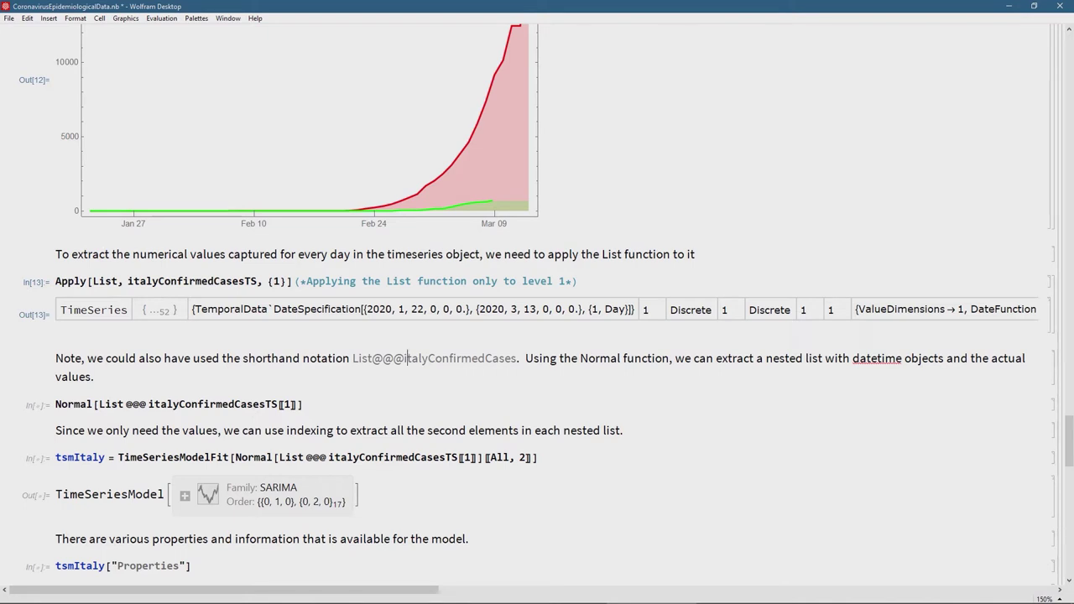
{"action": "left_click", "coordinate": [517, 358]}
{"action": "type", "text": "TS"}
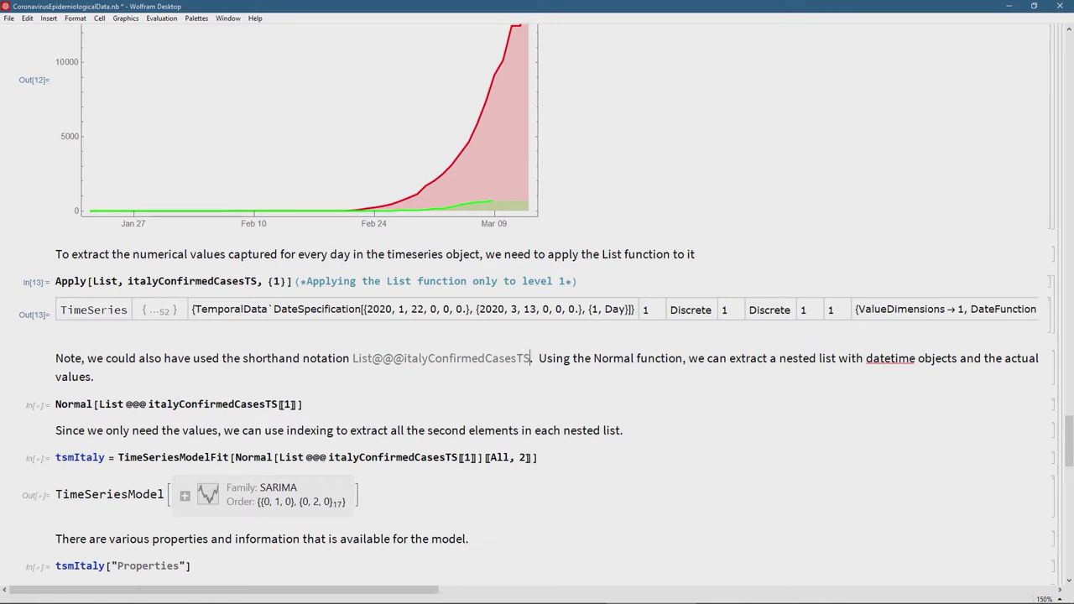
{"action": "scroll", "coordinate": [546, 299], "scroll_direction": "down", "scroll_amount": 1}
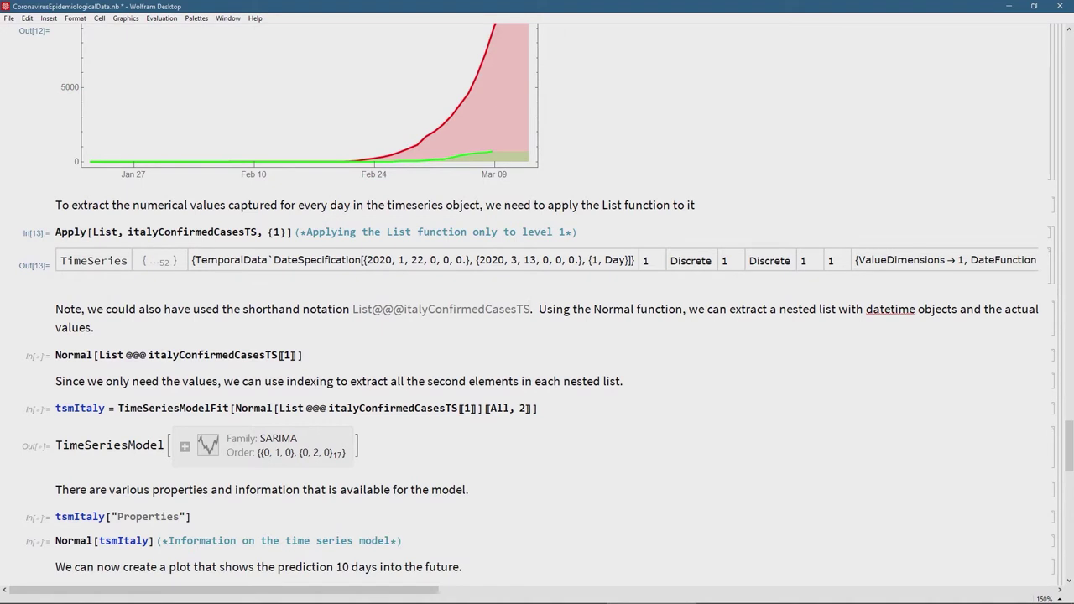
{"action": "scroll", "coordinate": [545, 306], "scroll_direction": "down", "scroll_amount": 1}
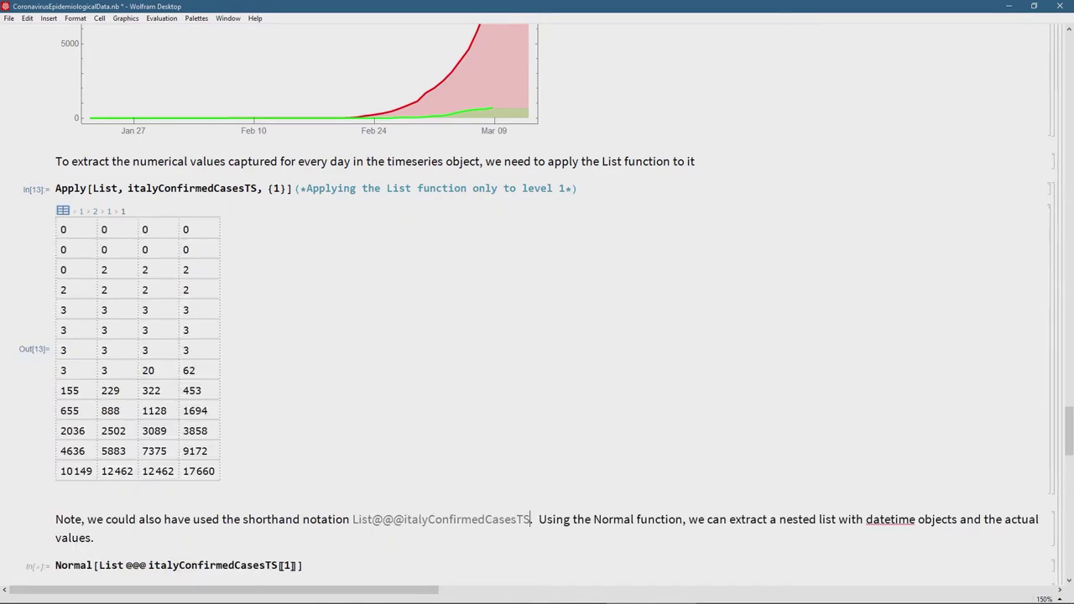
{"action": "scroll", "coordinate": [537, 302], "scroll_direction": "down", "scroll_amount": 5}
{"action": "scroll", "coordinate": [537, 303], "scroll_direction": "down", "scroll_amount": 1}
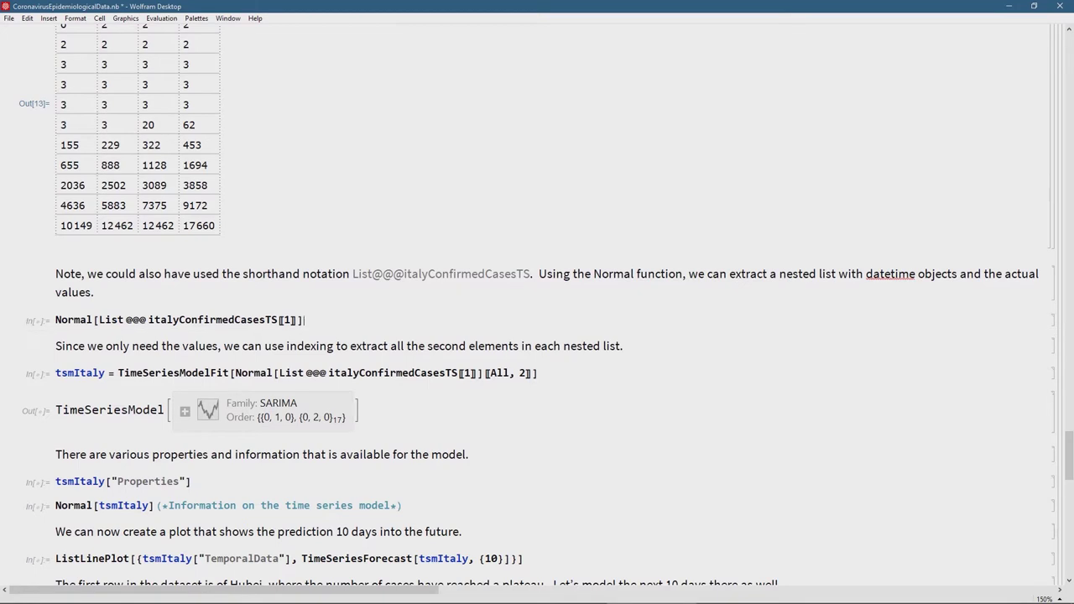
{"action": "key", "text": "shift+Return"}
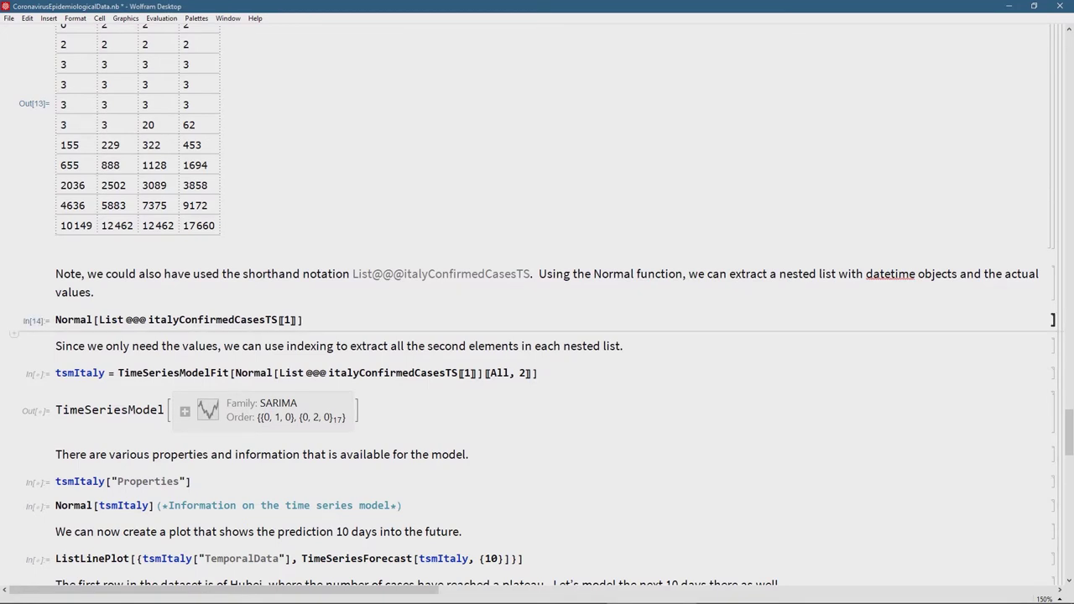
{"action": "scroll", "coordinate": [537, 336], "scroll_direction": "down", "scroll_amount": 2}
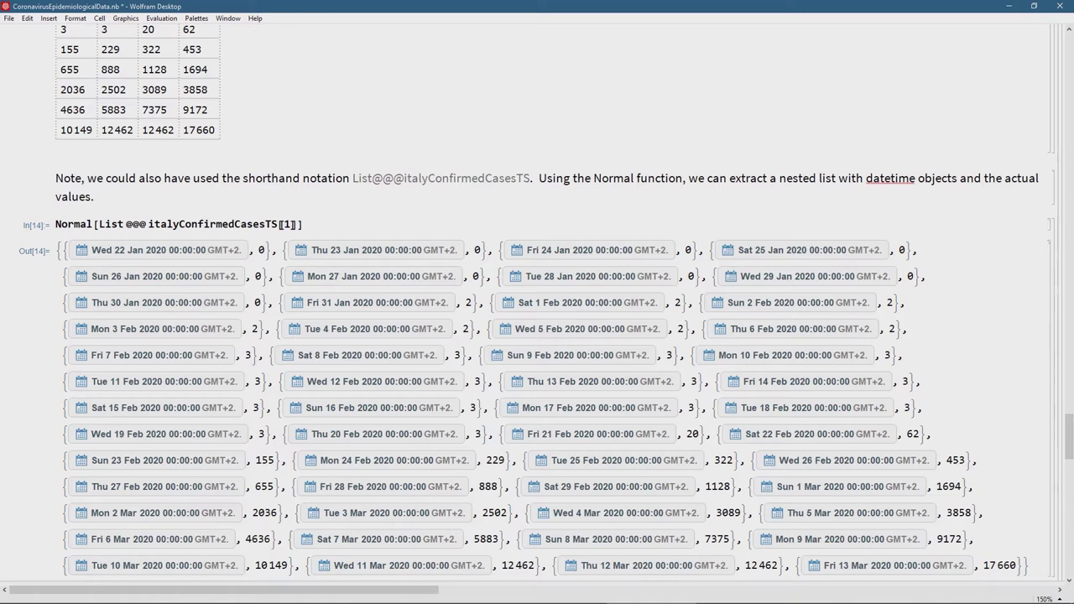
- Evaluate tsmItaly = TimeSeriesModelFit on the second elements of Italy's nested confirmed-case list, and expand the fitted model's details
{"action": "scroll", "coordinate": [537, 336], "scroll_direction": "down", "scroll_amount": 2}
{"action": "scroll", "coordinate": [537, 335], "scroll_direction": "down", "scroll_amount": 2}
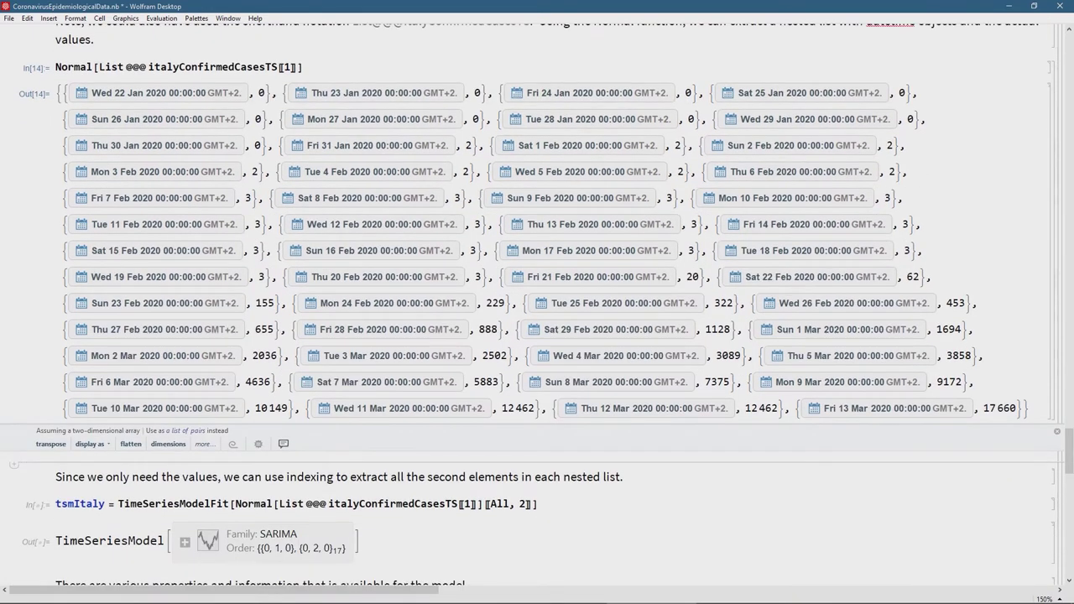
{"action": "scroll", "coordinate": [537, 335], "scroll_direction": "down", "scroll_amount": 2}
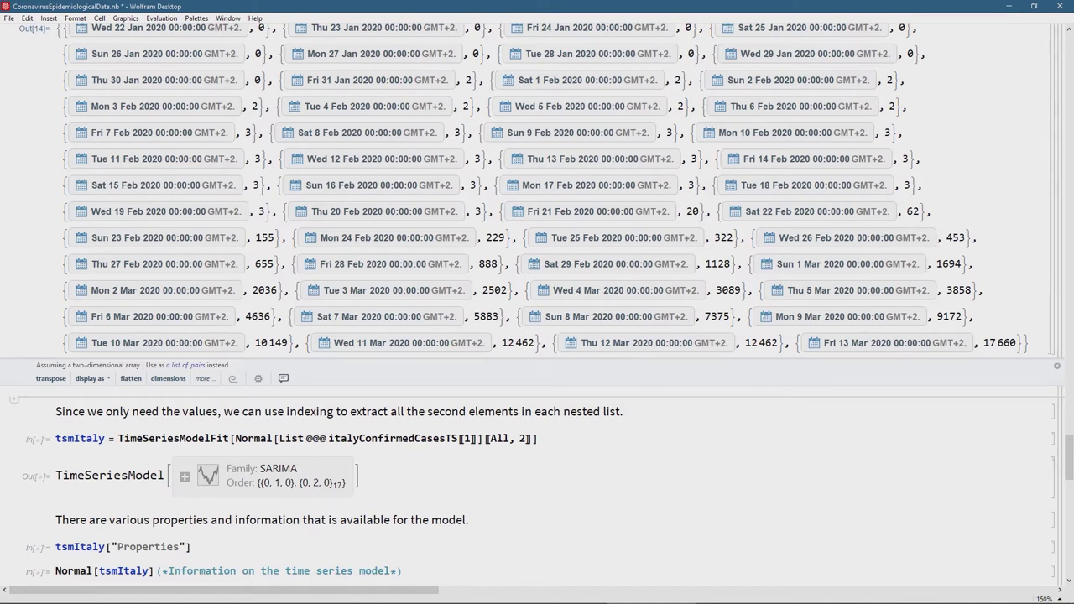
{"action": "left_click_drag", "start_coordinate": [230, 438], "coordinate": [118, 438]}
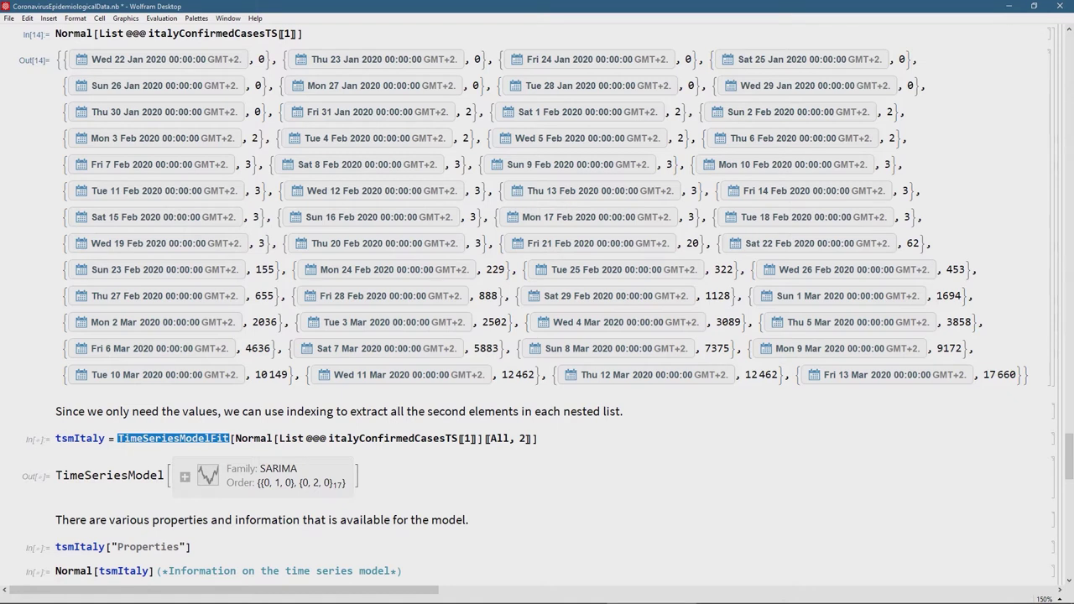
{"action": "left_click", "coordinate": [540, 438]}
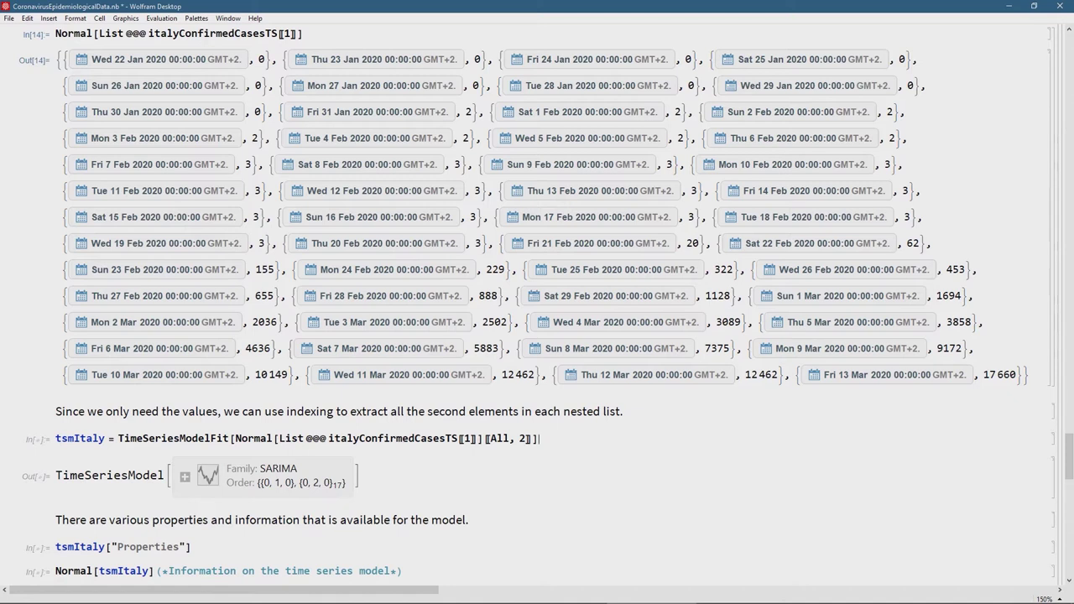
{"action": "left_click_drag", "start_coordinate": [235, 438], "coordinate": [485, 438]}
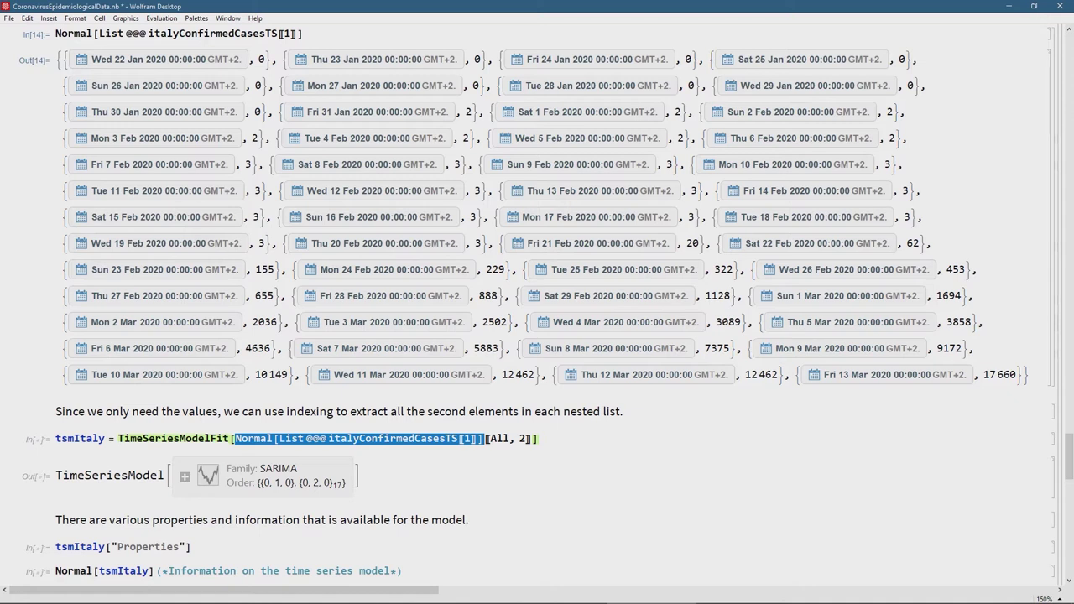
{"action": "left_click", "coordinate": [538, 438]}
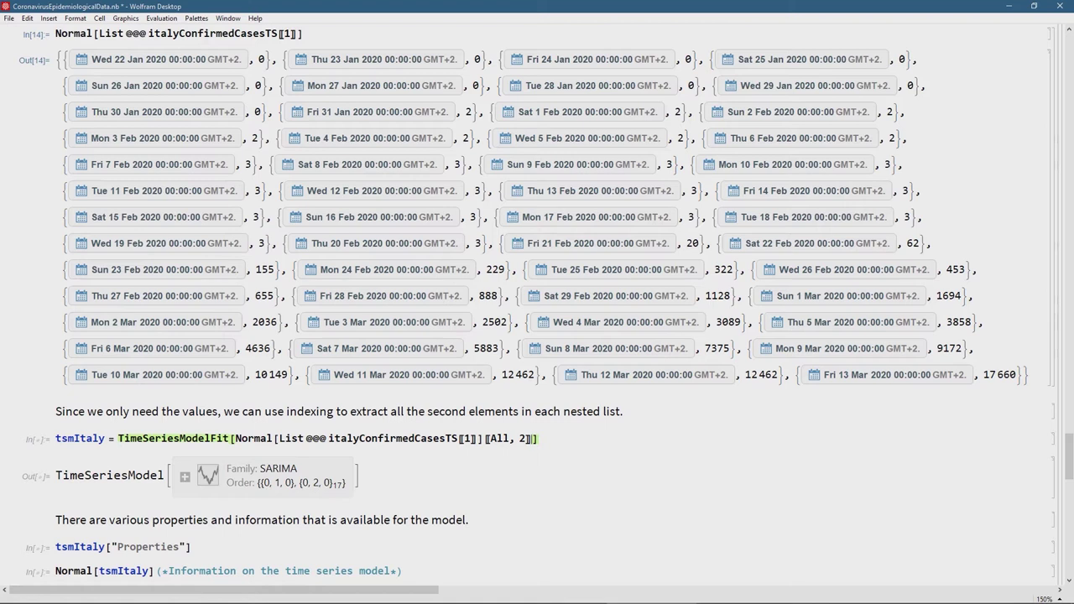
{"action": "left_click", "coordinate": [540, 438]}
{"action": "key", "text": "shift+Return"}
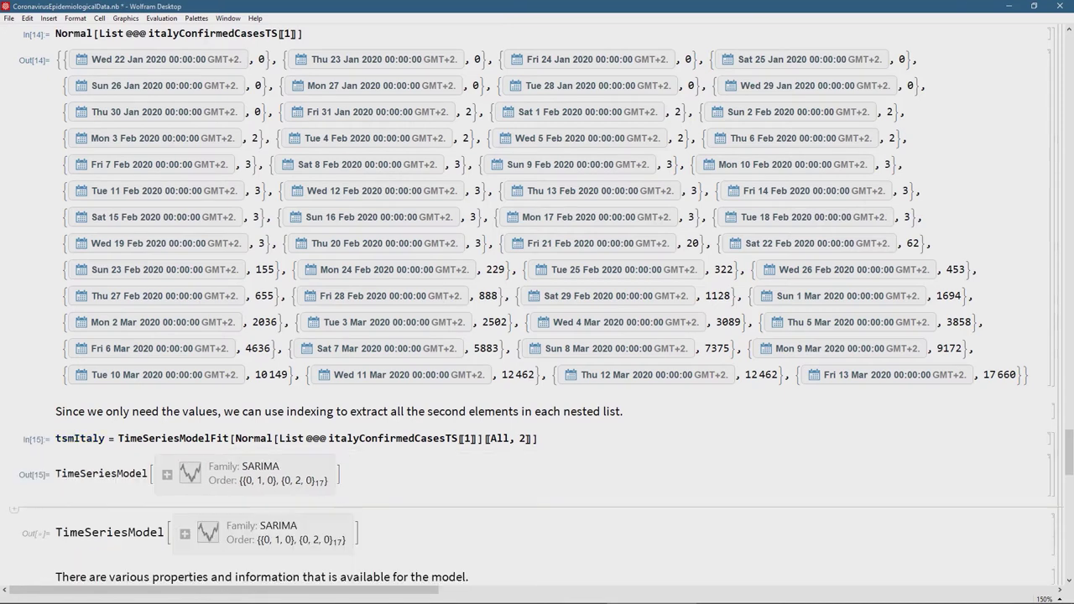
{"action": "scroll", "coordinate": [537, 307], "scroll_direction": "down", "scroll_amount": 3}
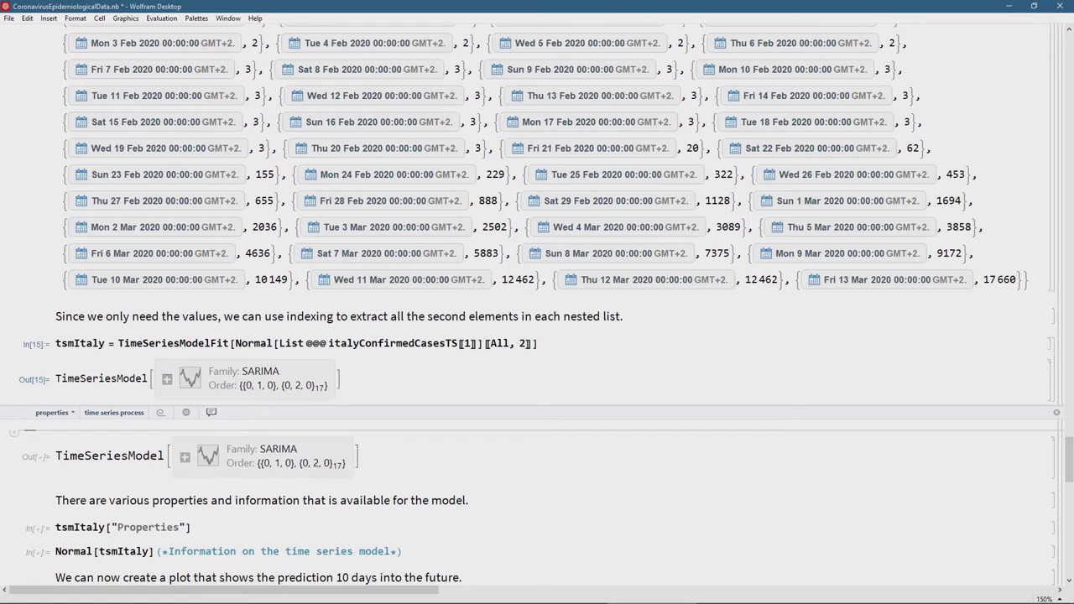
{"action": "left_click", "coordinate": [167, 379]}
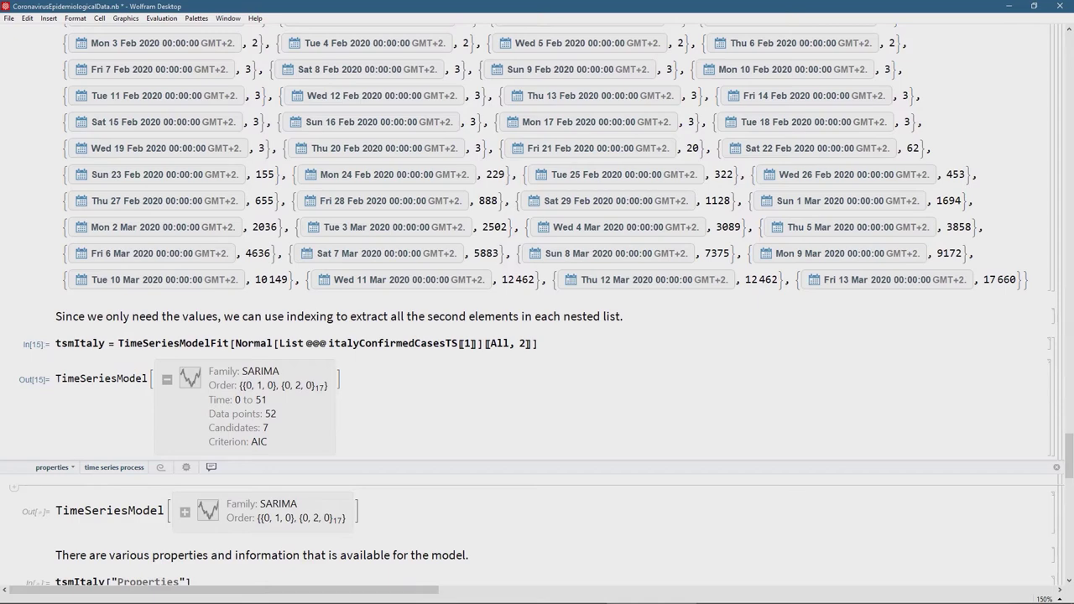
- Evaluate tsmItaly["Properties"] and Normal[tsmItaly] to list the model's available properties and its process information
{"action": "scroll", "coordinate": [537, 306], "scroll_direction": "down", "scroll_amount": 2}
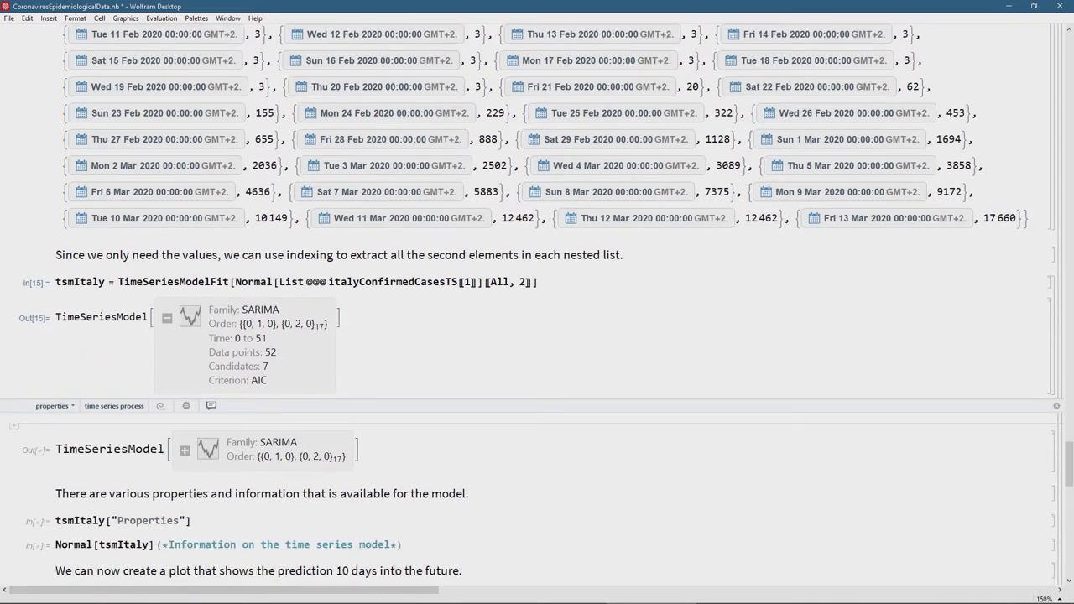
{"action": "scroll", "coordinate": [537, 306], "scroll_direction": "down", "scroll_amount": 2}
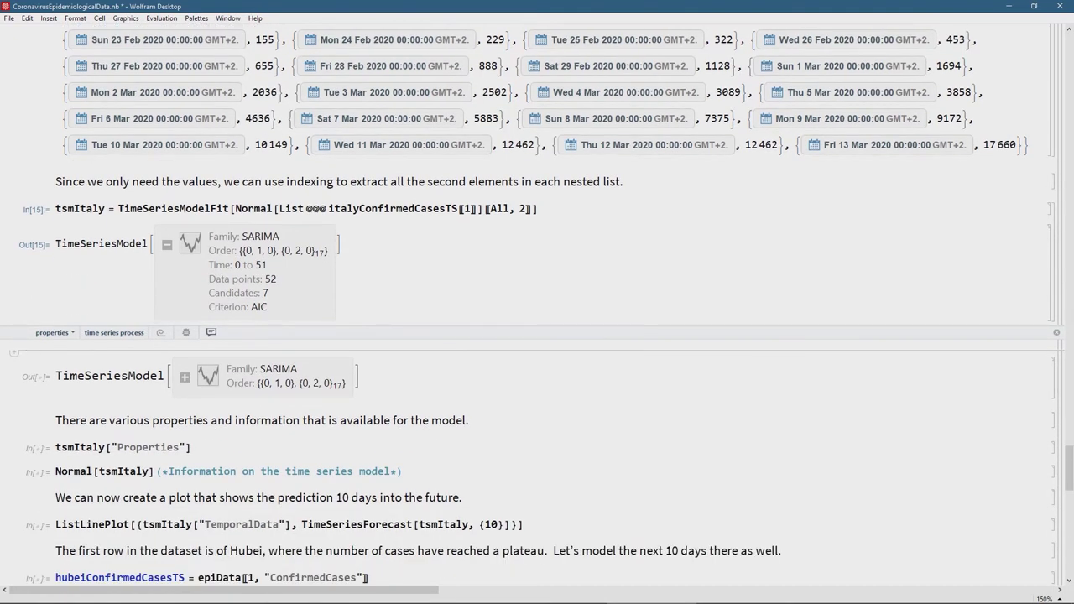
{"action": "scroll", "coordinate": [537, 306], "scroll_direction": "down", "scroll_amount": 1}
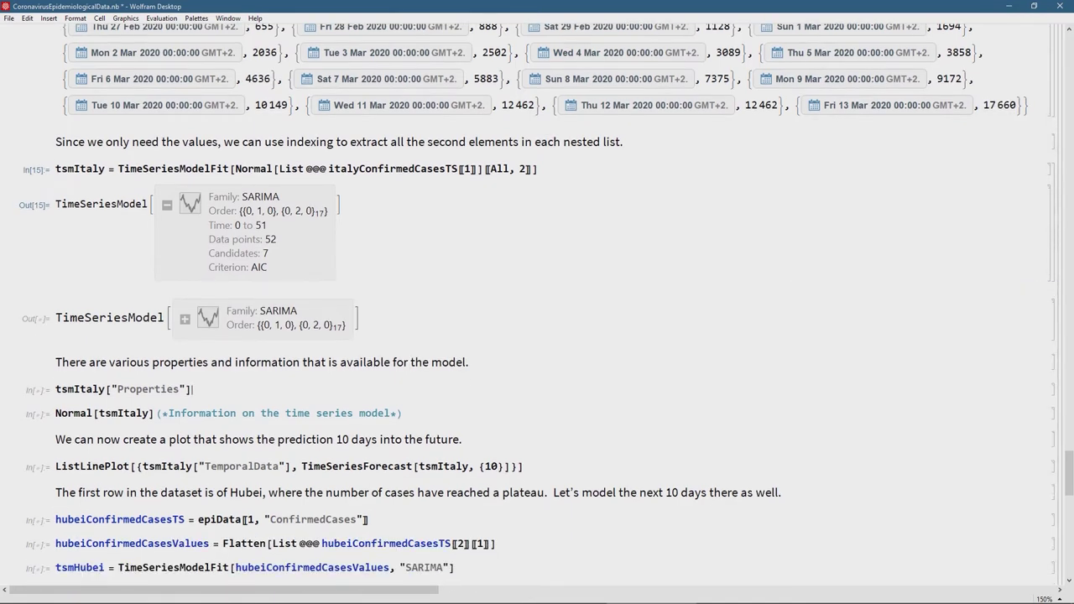
{"action": "key", "text": "shift+Return"}
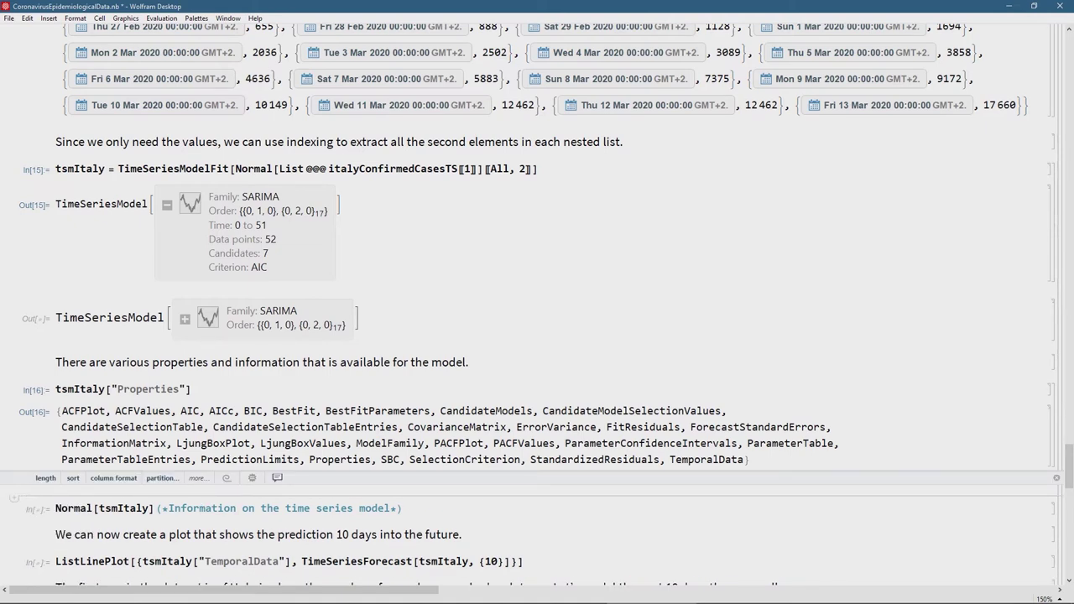
{"action": "scroll", "coordinate": [537, 308], "scroll_direction": "down", "scroll_amount": 5}
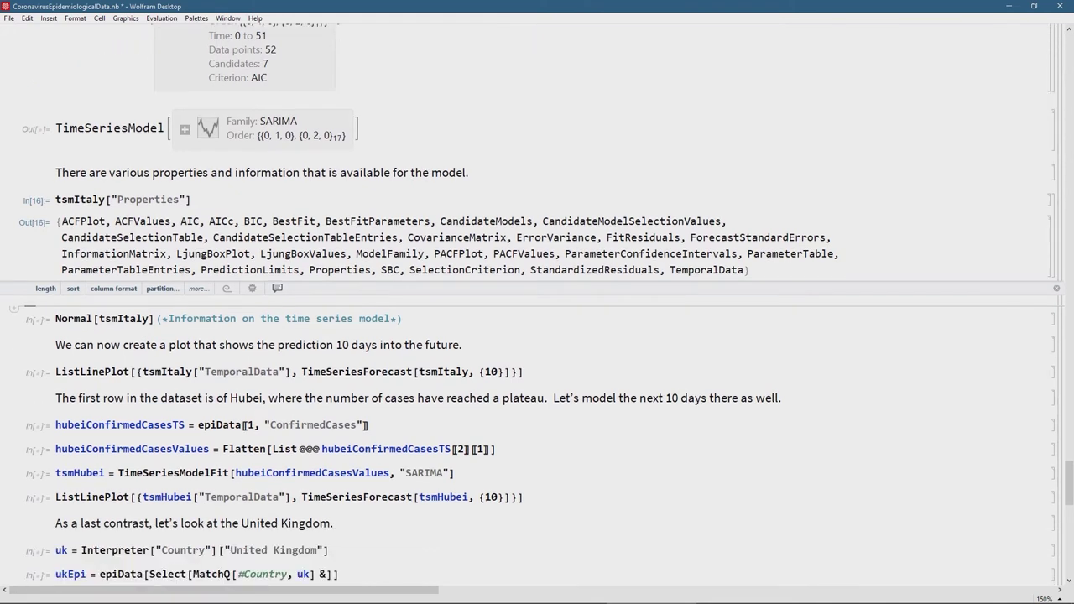
{"action": "left_click", "coordinate": [405, 318]}
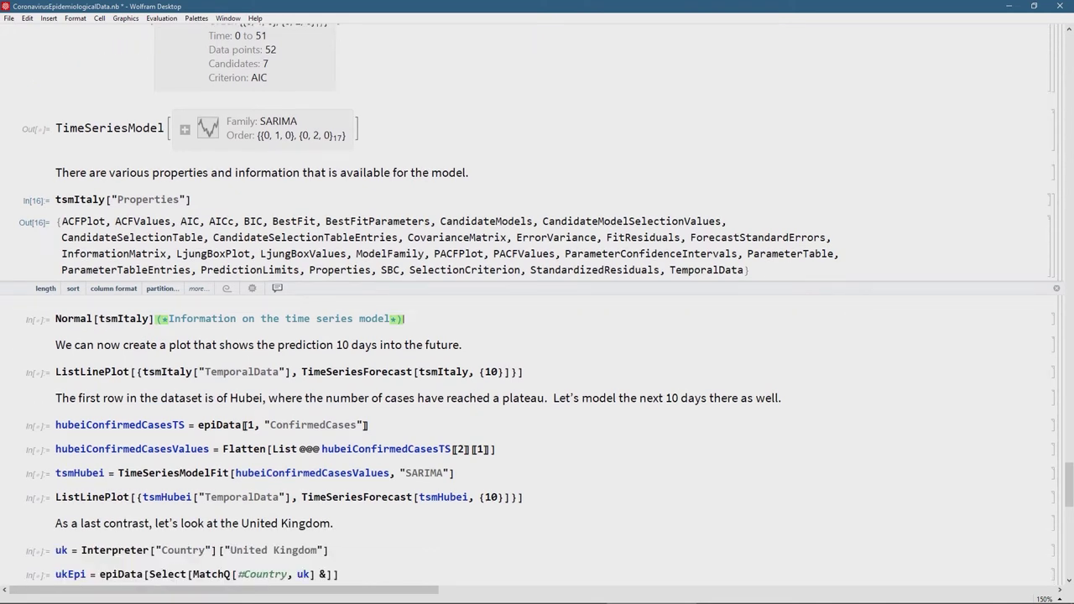
{"action": "key", "text": "shift+Return"}
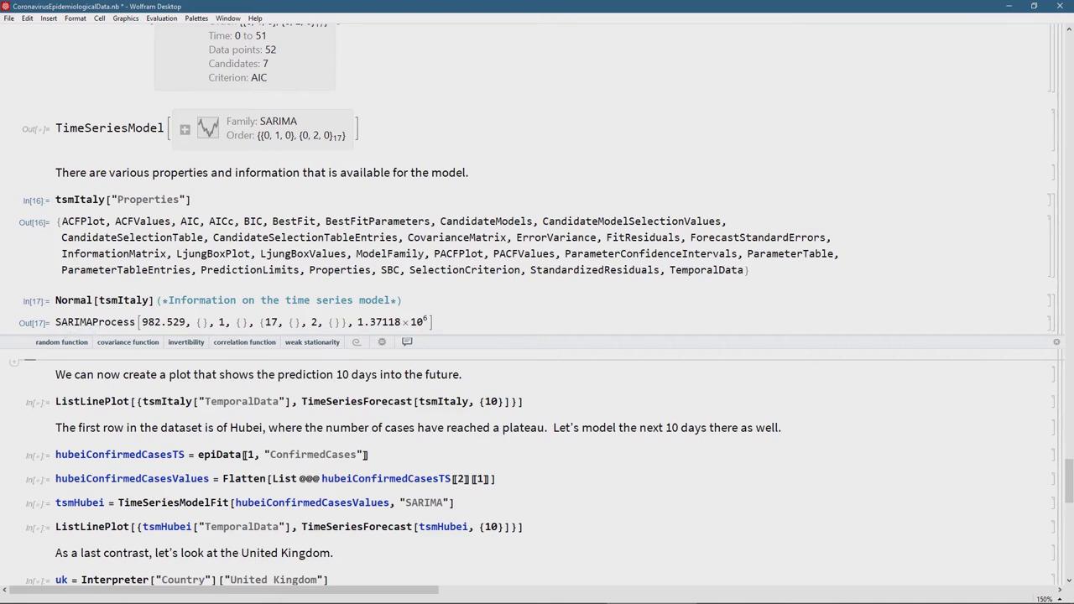
- Review the ListLinePlot arguments and evaluate the cell plotting tsmItaly's "TemporalData" with a TimeSeriesForecast of {10} days
{"action": "scroll", "coordinate": [537, 306], "scroll_direction": "down", "scroll_amount": 1}
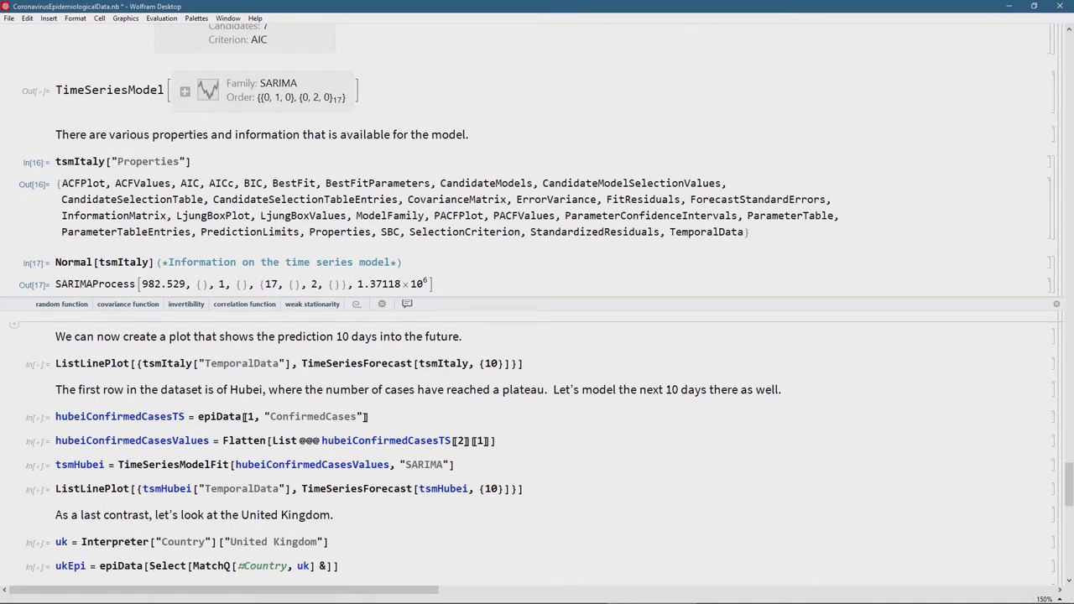
{"action": "left_click_drag", "start_coordinate": [300, 364], "coordinate": [413, 364]}
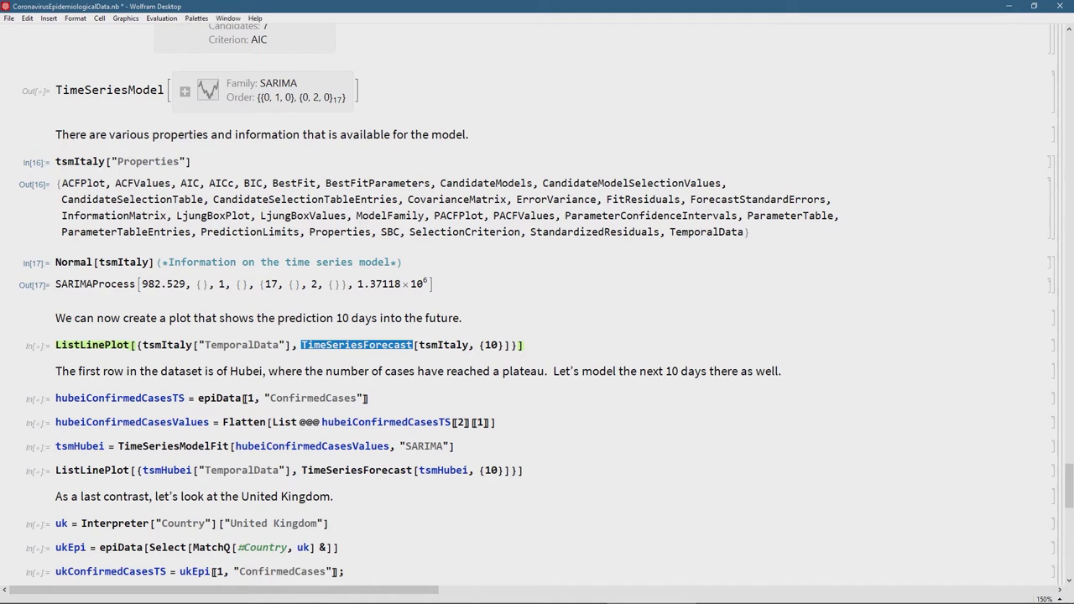
{"action": "left_click", "coordinate": [500, 344]}
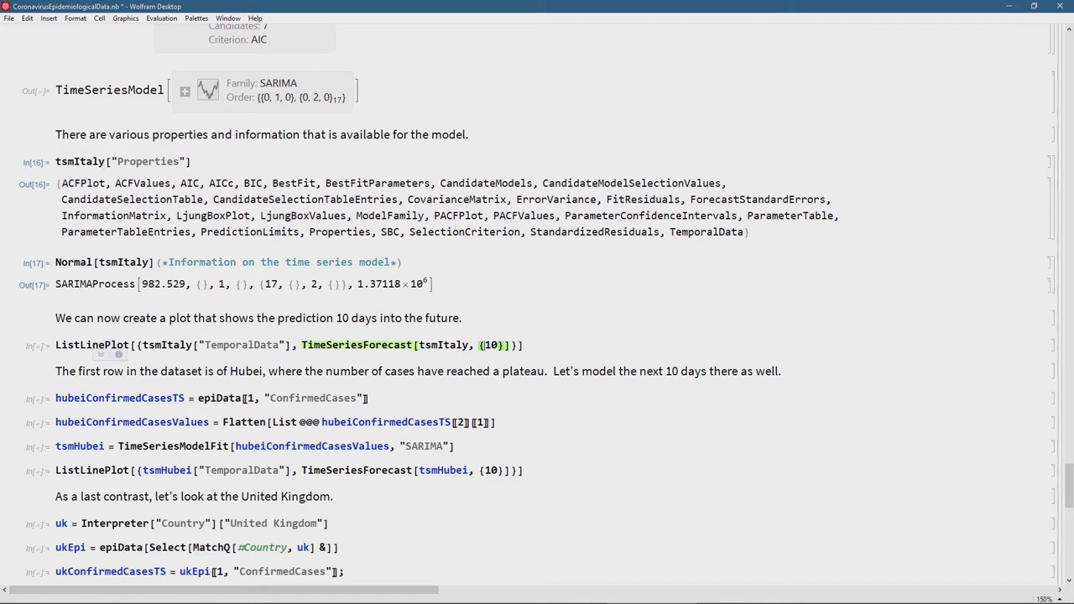
{"action": "left_click", "coordinate": [164, 345]}
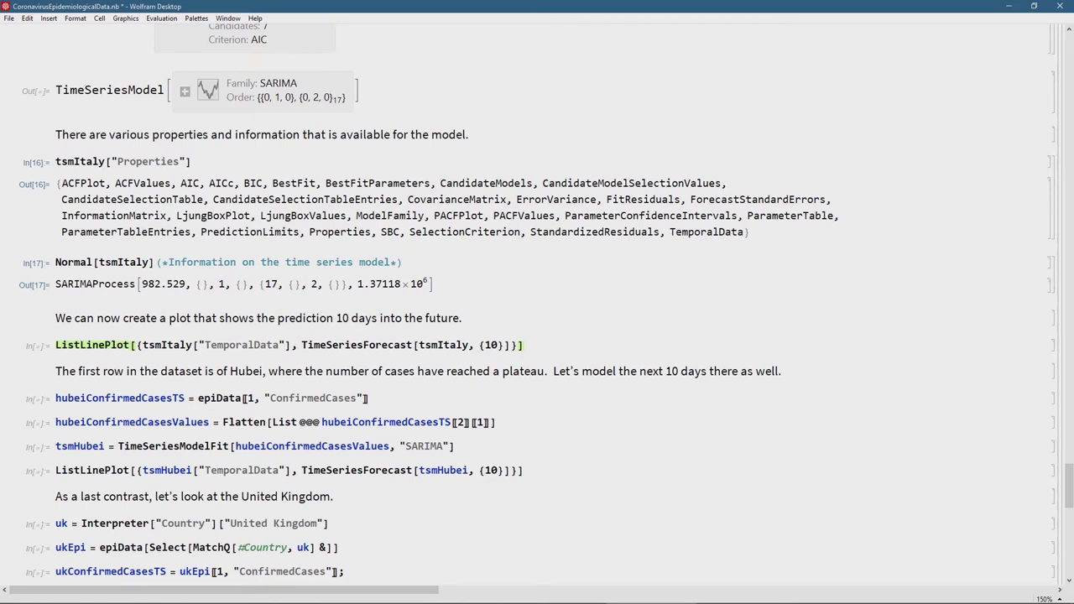
{"action": "left_click", "coordinate": [253, 345]}
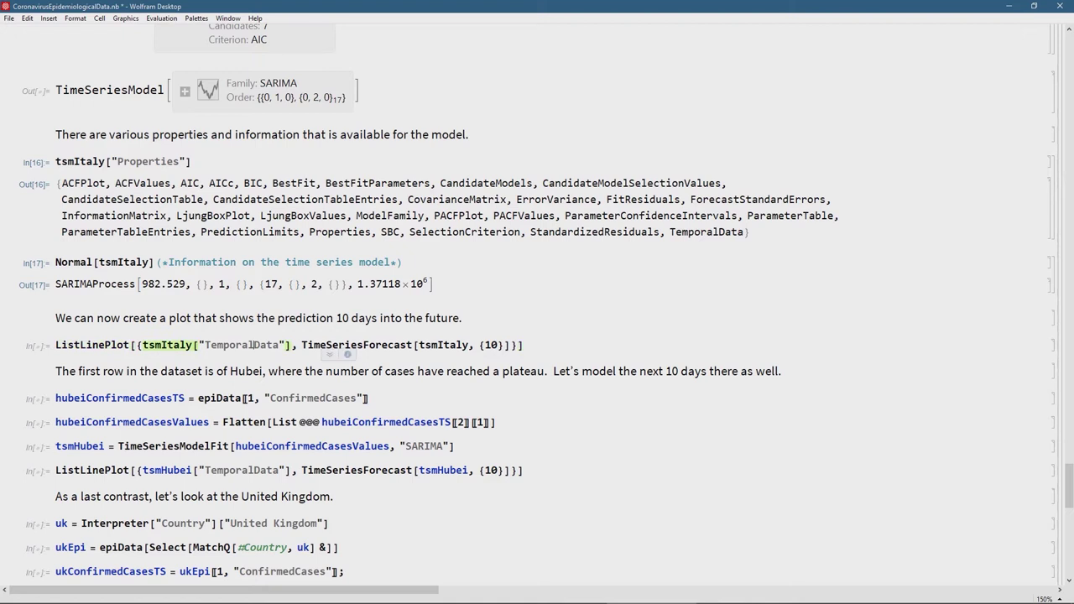
{"action": "left_click", "coordinate": [524, 345]}
{"action": "key", "text": "shift+Return"}
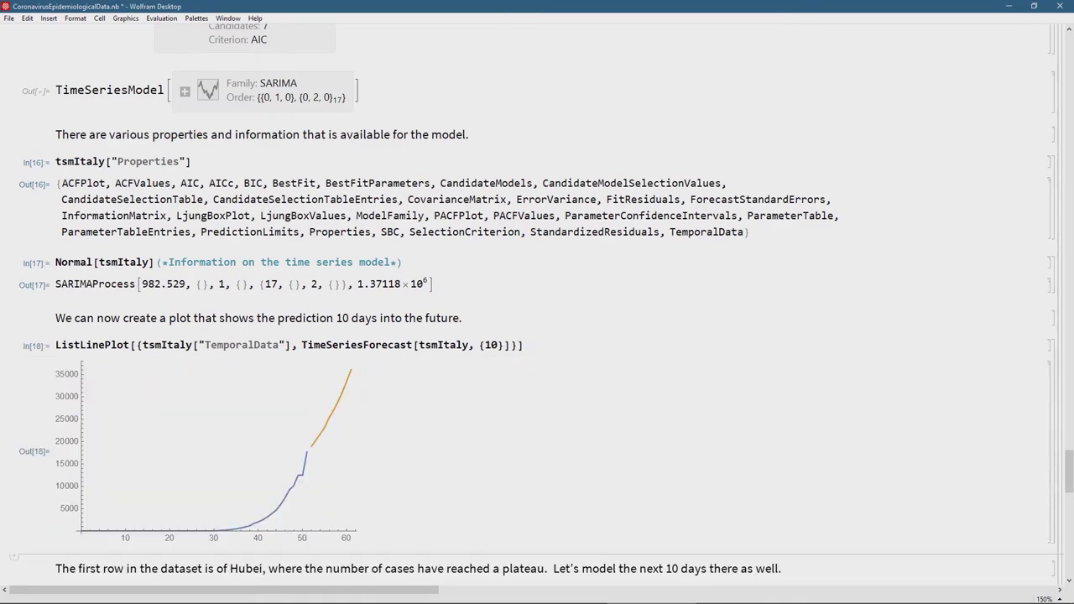
- Evaluate hubeiConfirmedCasesTS = epiData[[1, "ConfirmedCases"]] to extract Hubei's time series, and expand the resulting summary
{"action": "scroll", "coordinate": [537, 302], "scroll_direction": "down", "scroll_amount": 2}
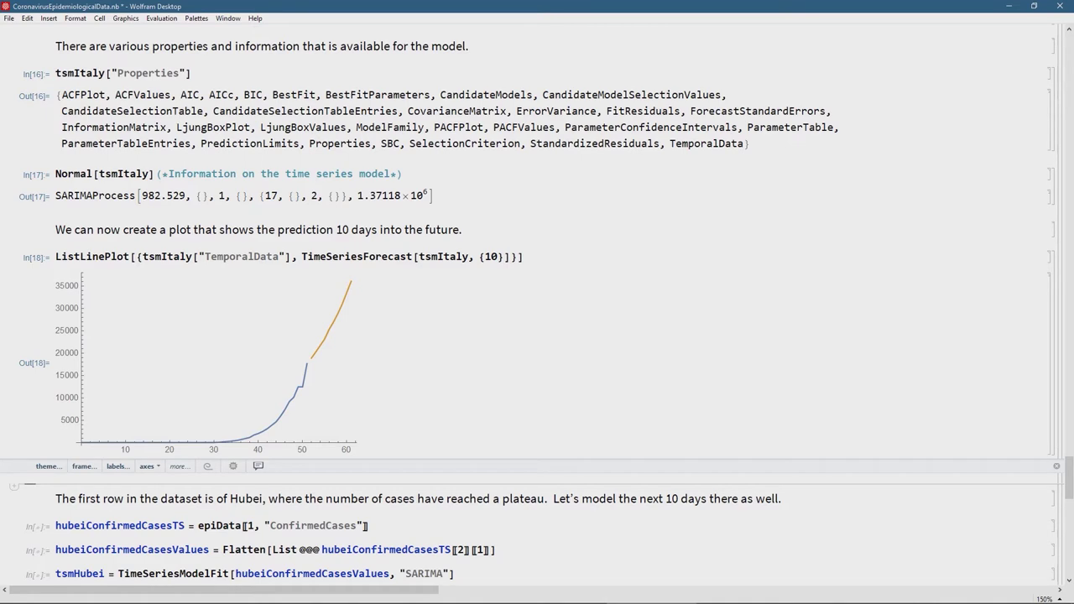
{"action": "scroll", "coordinate": [537, 310], "scroll_direction": "down", "scroll_amount": 3}
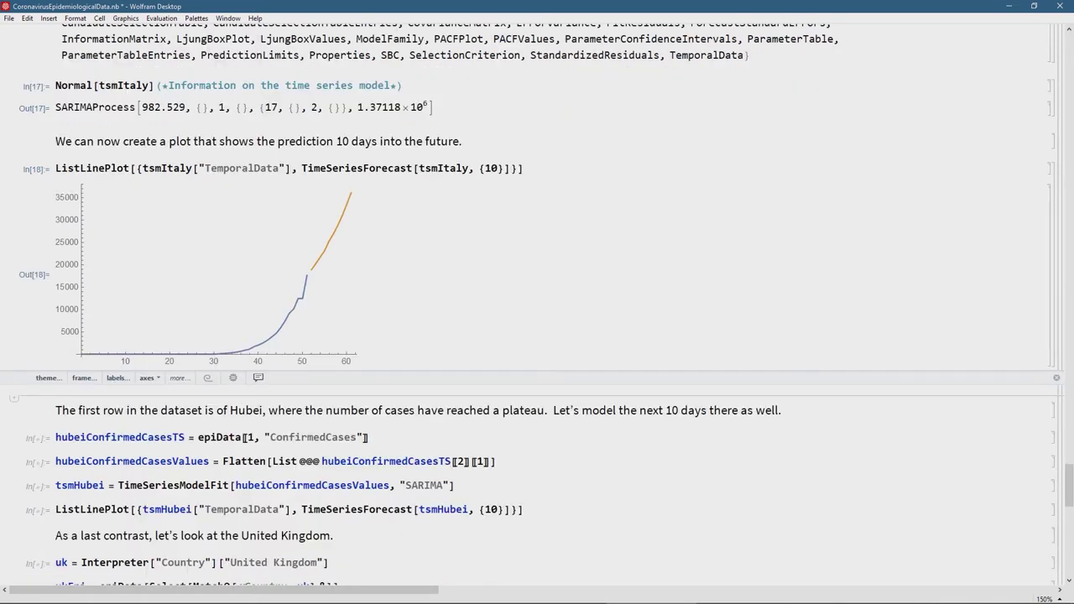
{"action": "scroll", "coordinate": [537, 311], "scroll_direction": "down", "scroll_amount": 2}
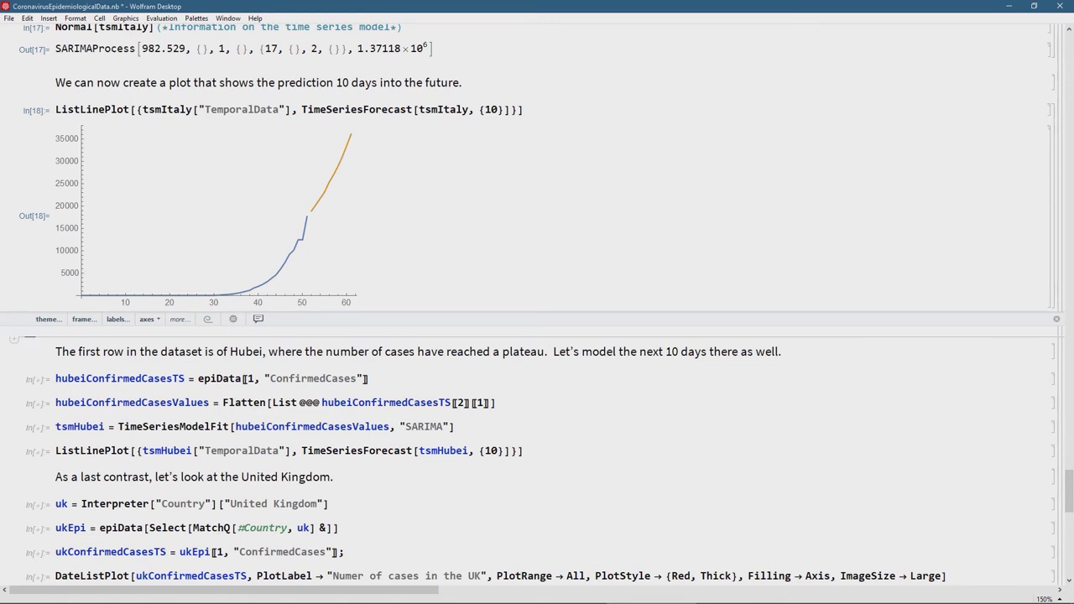
{"action": "scroll", "coordinate": [537, 311], "scroll_direction": "down", "scroll_amount": 1}
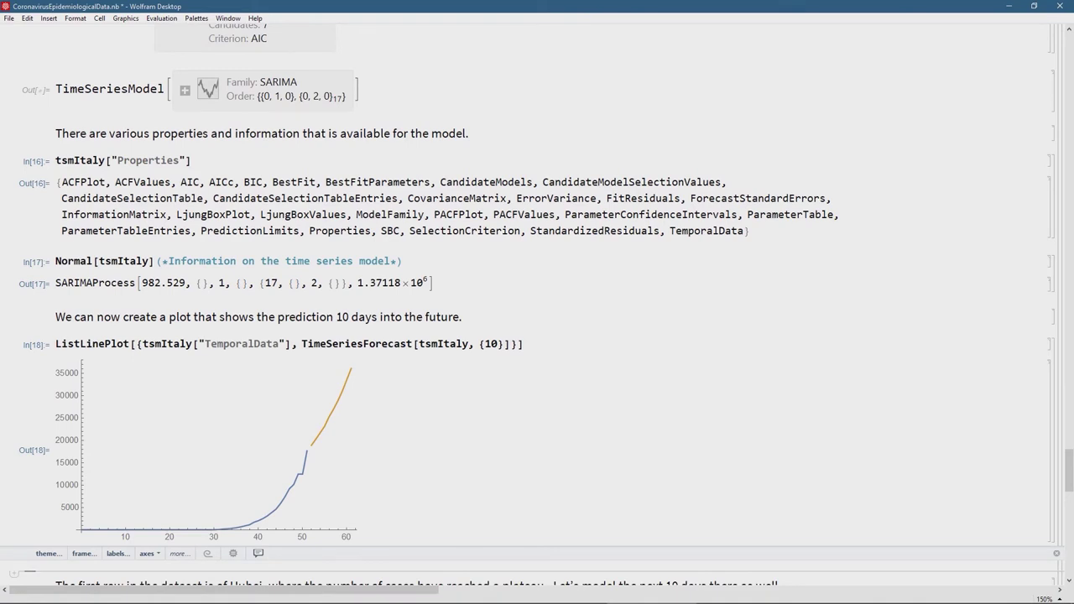
{"action": "scroll", "coordinate": [537, 306], "scroll_direction": "down", "scroll_amount": 2}
{"action": "scroll", "coordinate": [537, 306], "scroll_direction": "down", "scroll_amount": 5}
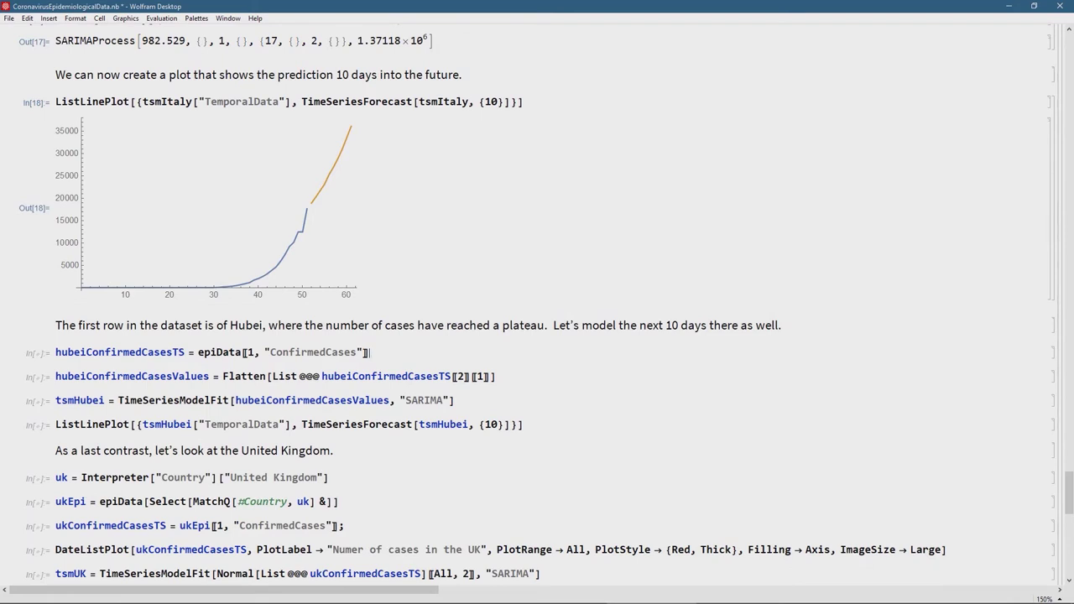
{"action": "key", "text": "shift+Return"}
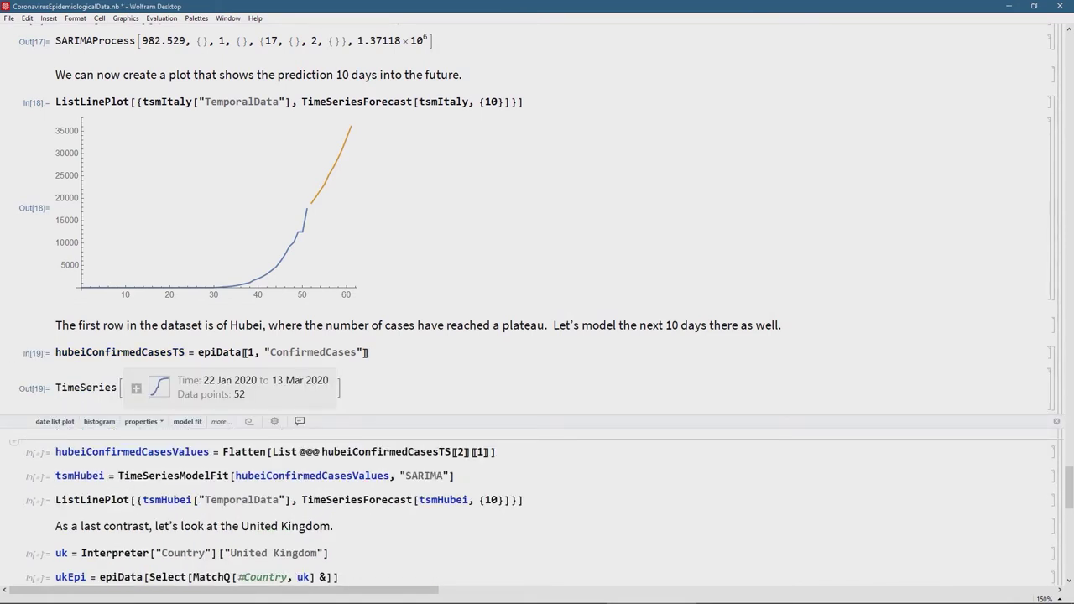
{"action": "left_click", "coordinate": [136, 388]}
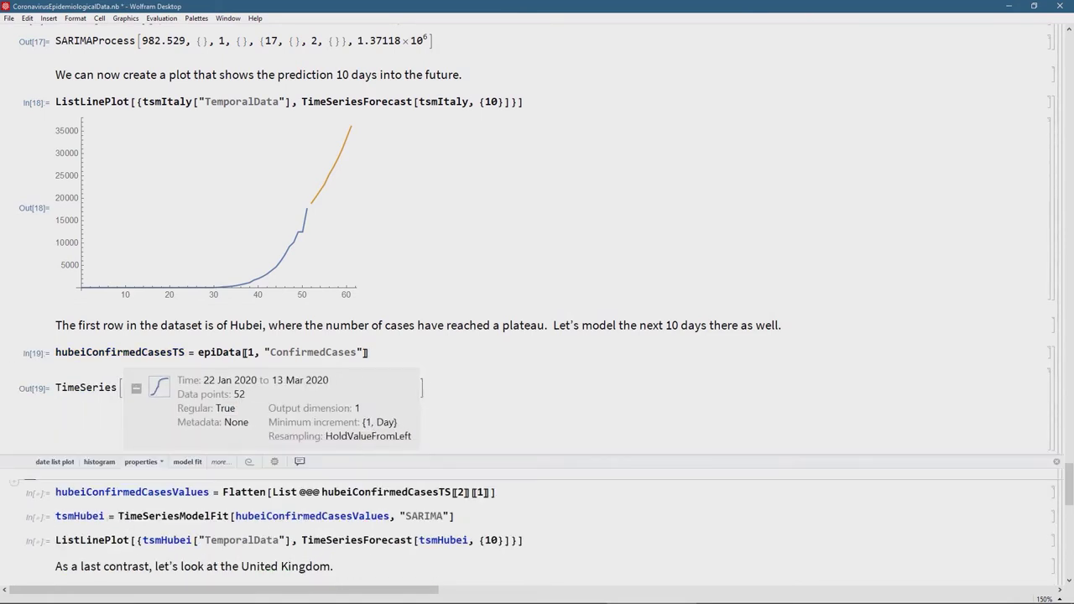
- Flatten Hubei's case values into hubeiConfirmedCasesValues and fit them as tsmHubei using TimeSeriesModelFit with "SARIMA"
{"action": "scroll", "coordinate": [538, 310], "scroll_direction": "down", "scroll_amount": 2}
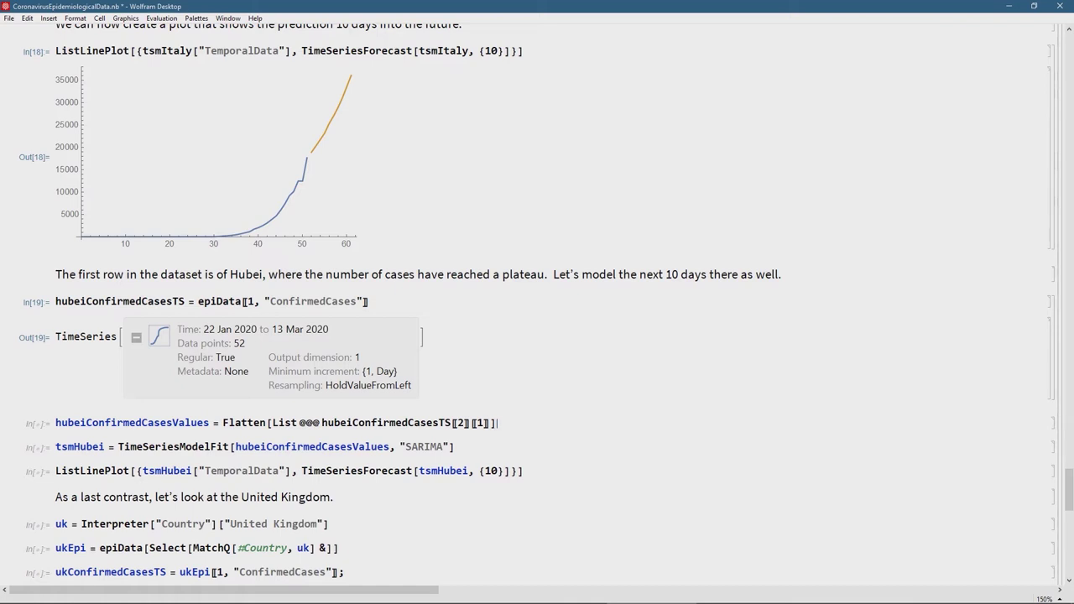
{"action": "key", "text": "shift+Return"}
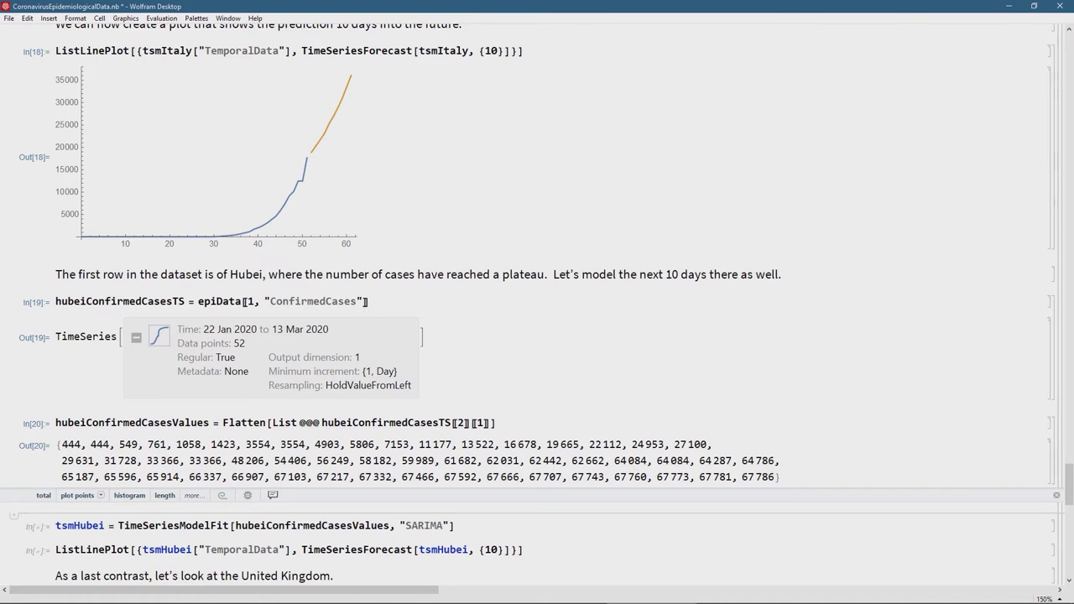
{"action": "scroll", "coordinate": [532, 305], "scroll_direction": "down", "scroll_amount": 3}
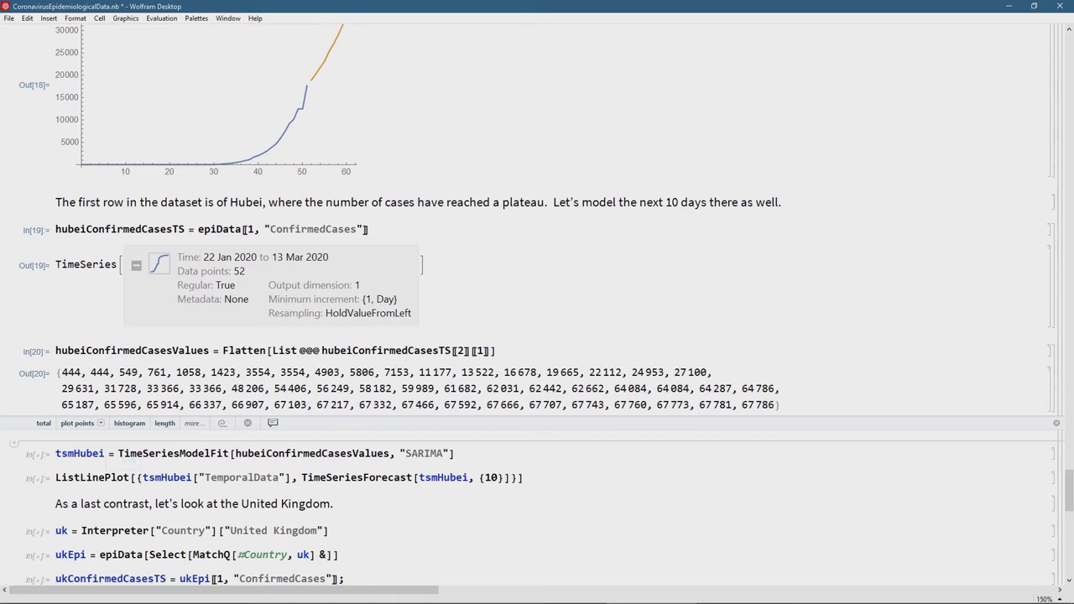
{"action": "left_click", "coordinate": [455, 453]}
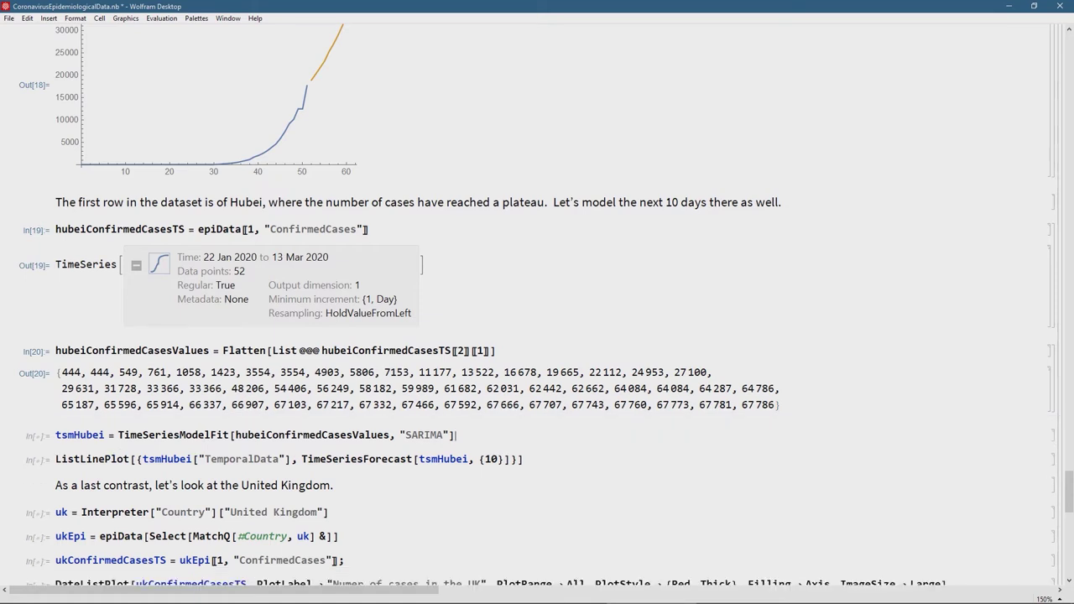
{"action": "key", "text": "shift+Return"}
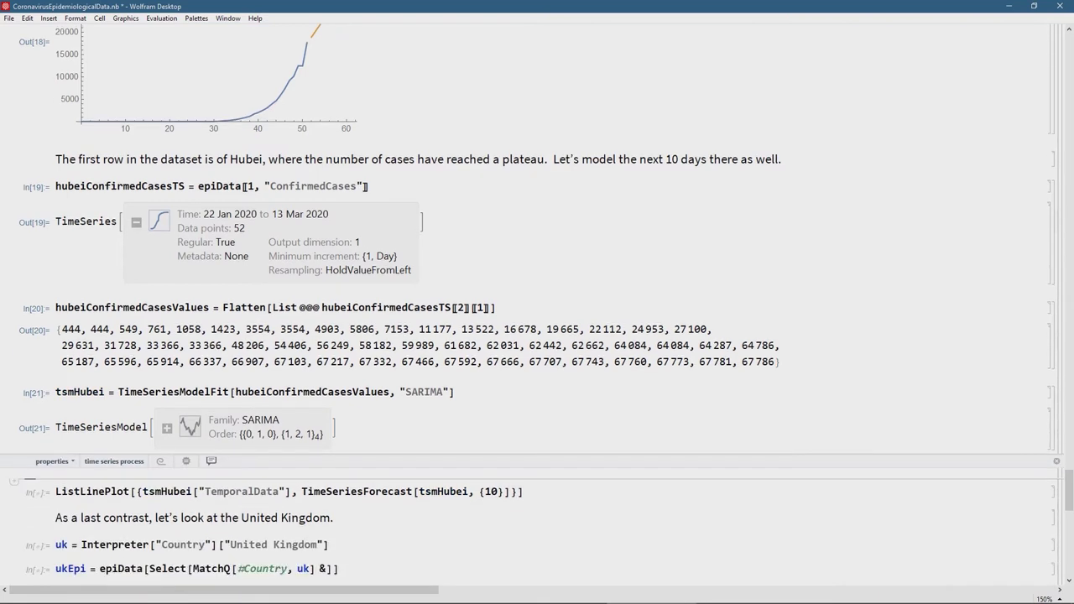
{"action": "scroll", "coordinate": [537, 302], "scroll_direction": "down", "scroll_amount": 2}
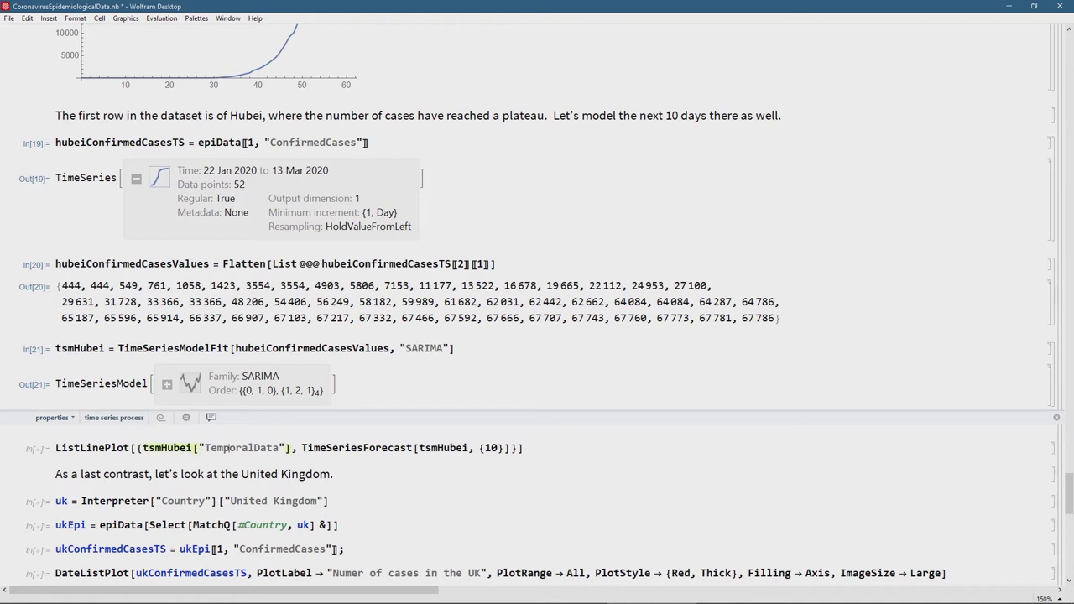
- Evaluate the ListLinePlot cell that plots tsmHubei's "TemporalData" together with a TimeSeriesForecast of {10} days
{"action": "left_click", "coordinate": [228, 428]}
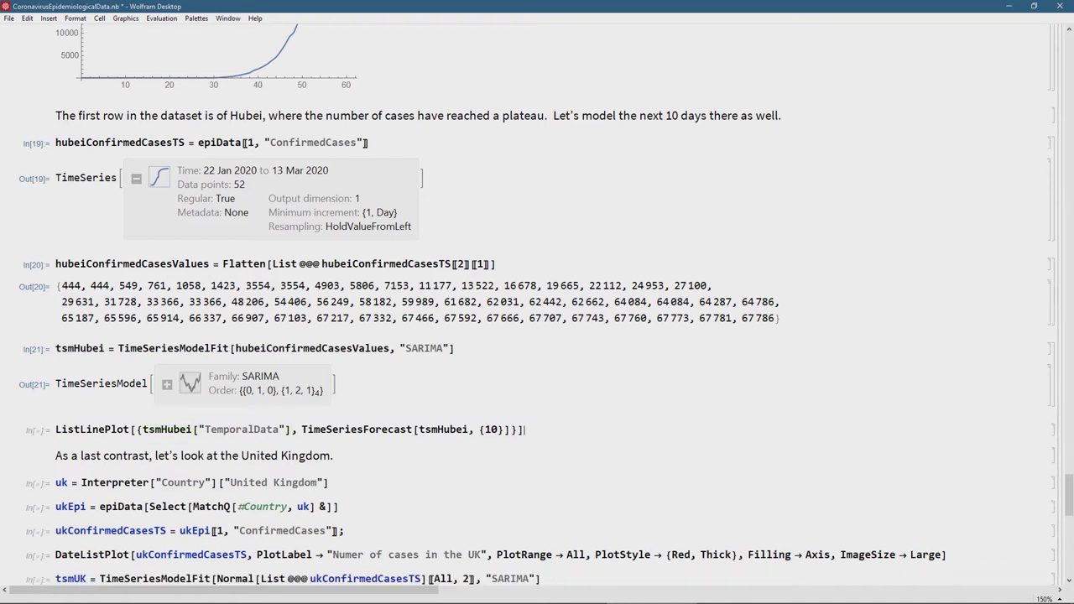
{"action": "key", "text": "shift+Return"}
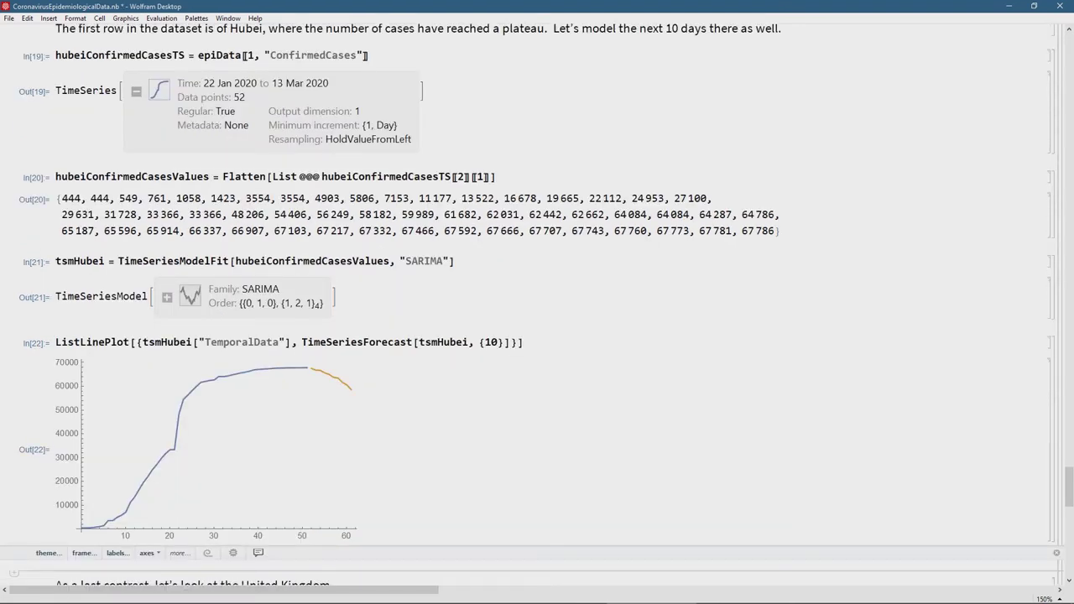
- Define uk with the "Country" Interpreter for "United Kingdom" and evaluate ukEpi to select the matching rows of epiData
{"action": "scroll", "coordinate": [537, 302], "scroll_direction": "down", "scroll_amount": 2}
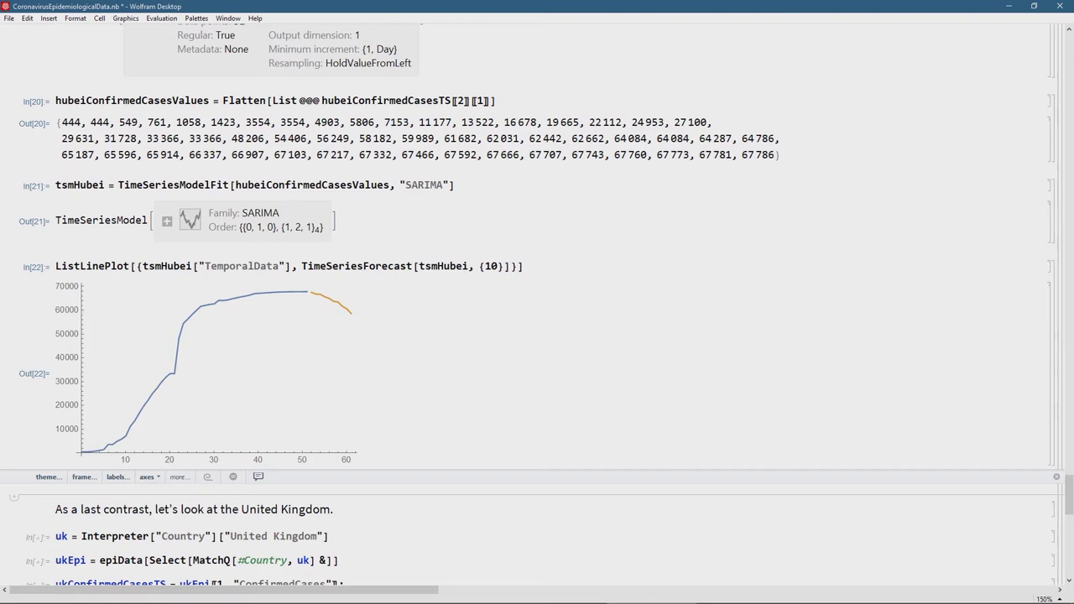
{"action": "scroll", "coordinate": [537, 302], "scroll_direction": "down", "scroll_amount": 3}
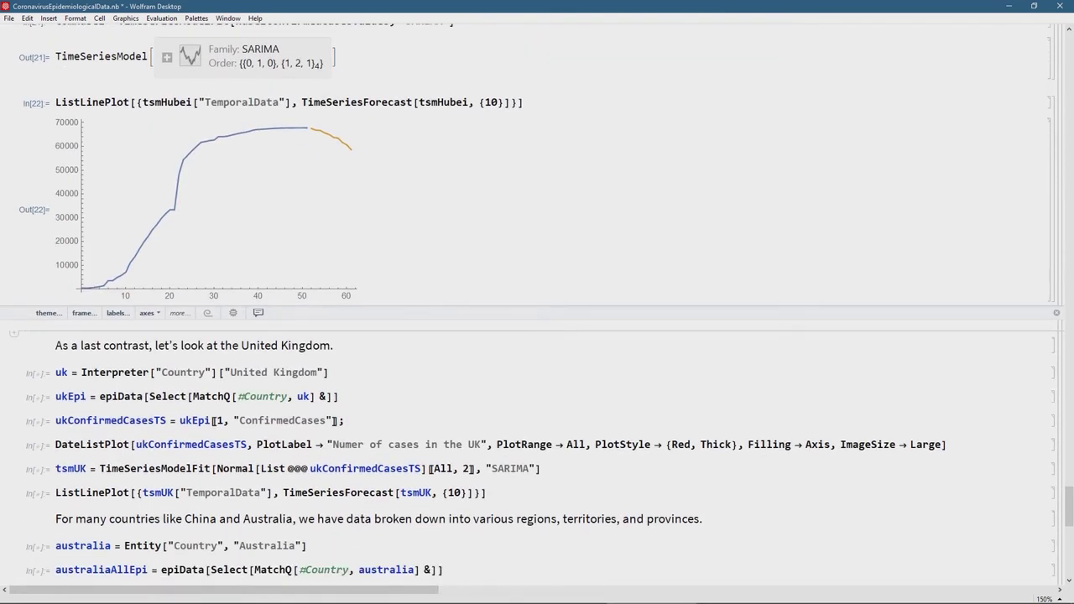
{"action": "scroll", "coordinate": [537, 303], "scroll_direction": "down", "scroll_amount": 1}
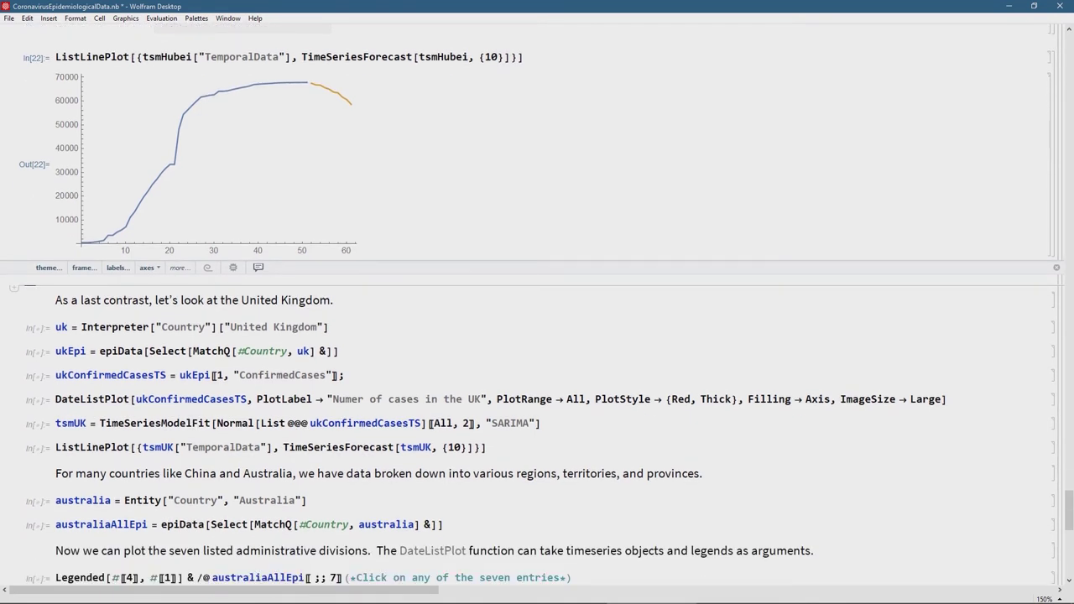
{"action": "scroll", "coordinate": [537, 302], "scroll_direction": "down", "scroll_amount": 1}
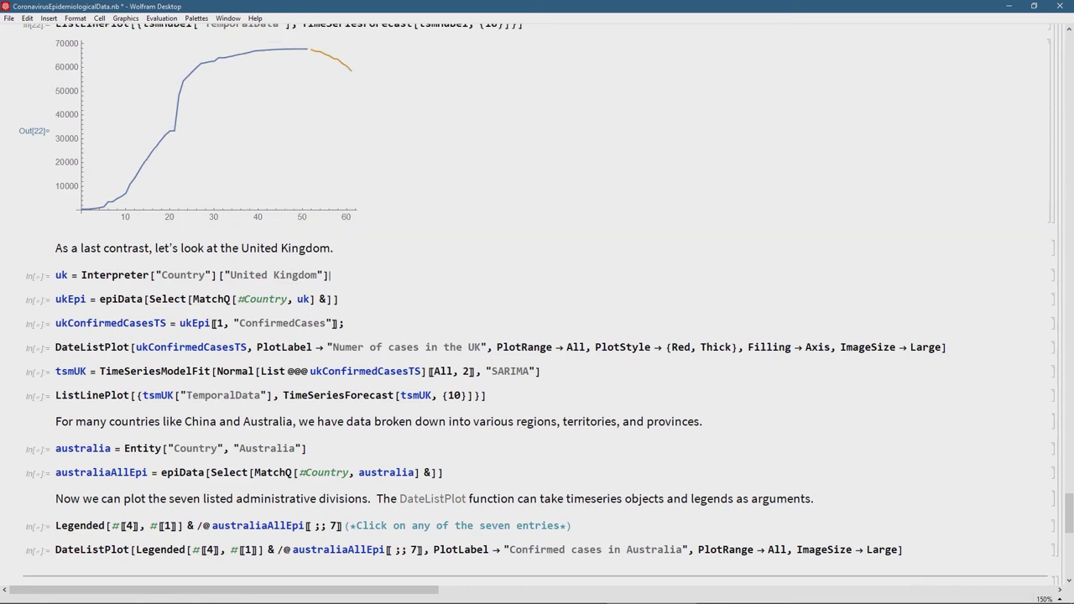
{"action": "key", "text": "shift+Return"}
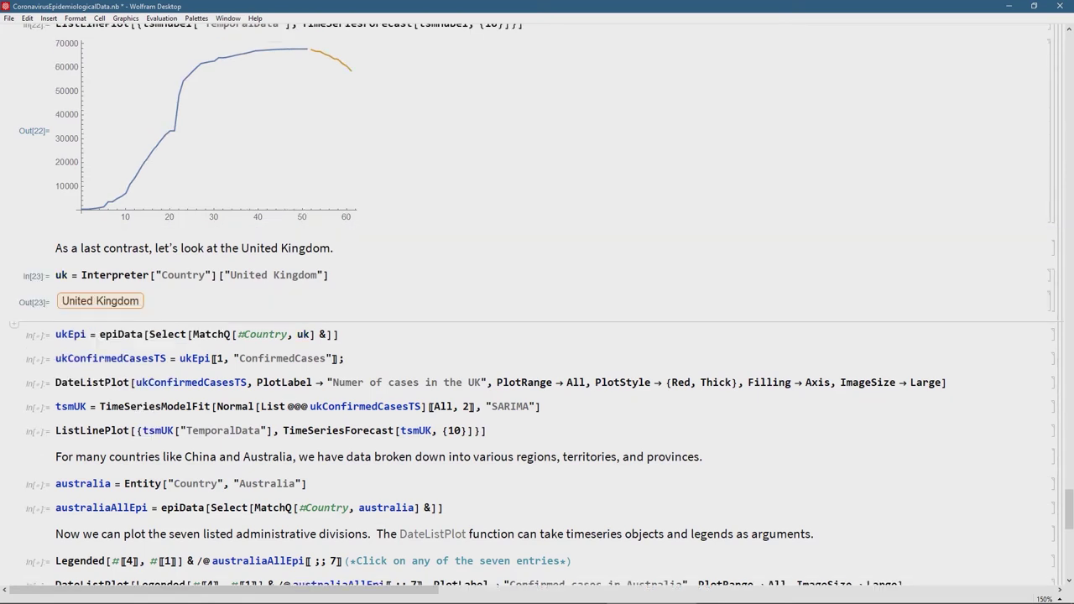
{"action": "scroll", "coordinate": [537, 306], "scroll_direction": "down", "scroll_amount": 1}
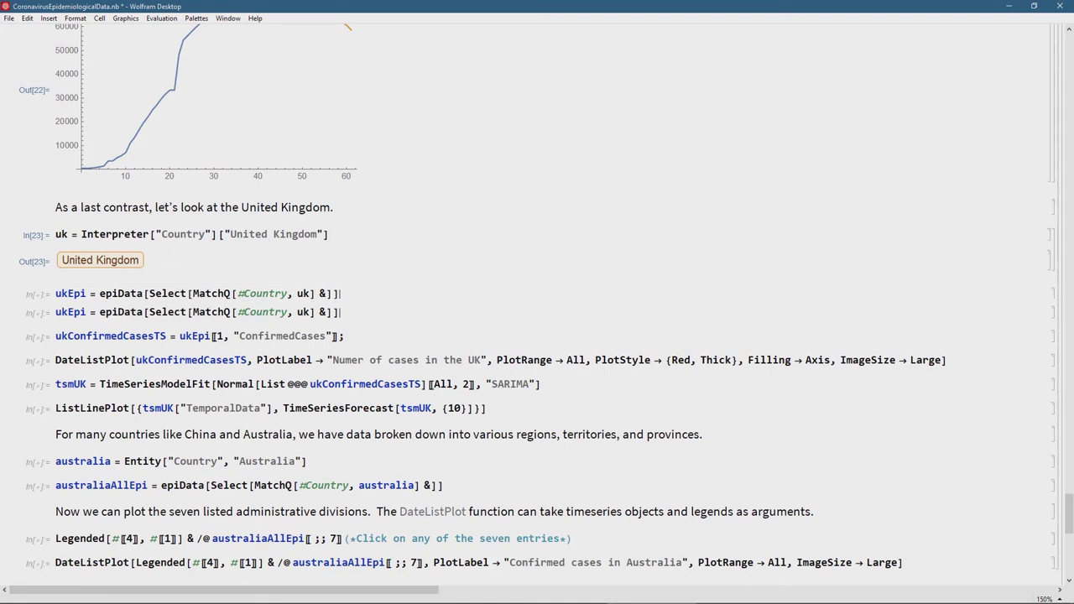
{"action": "key", "text": "shift+Return"}
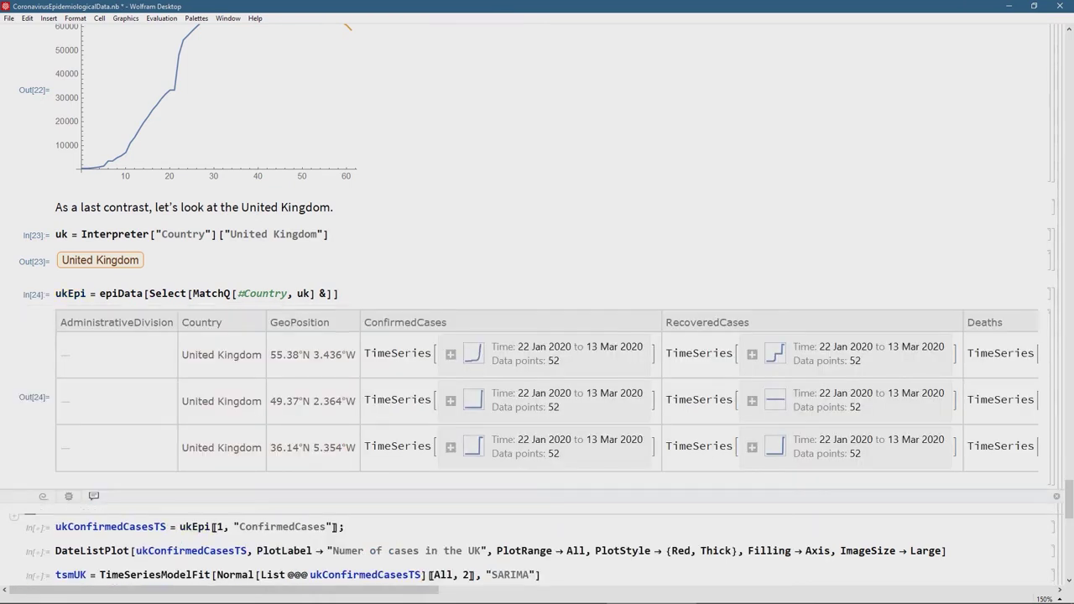
- Extract ukConfirmedCasesTS from ukEpi's first row and plot it with DateListPlot as a thick red line filled to the axis
{"action": "scroll", "coordinate": [537, 302], "scroll_direction": "down", "scroll_amount": 2}
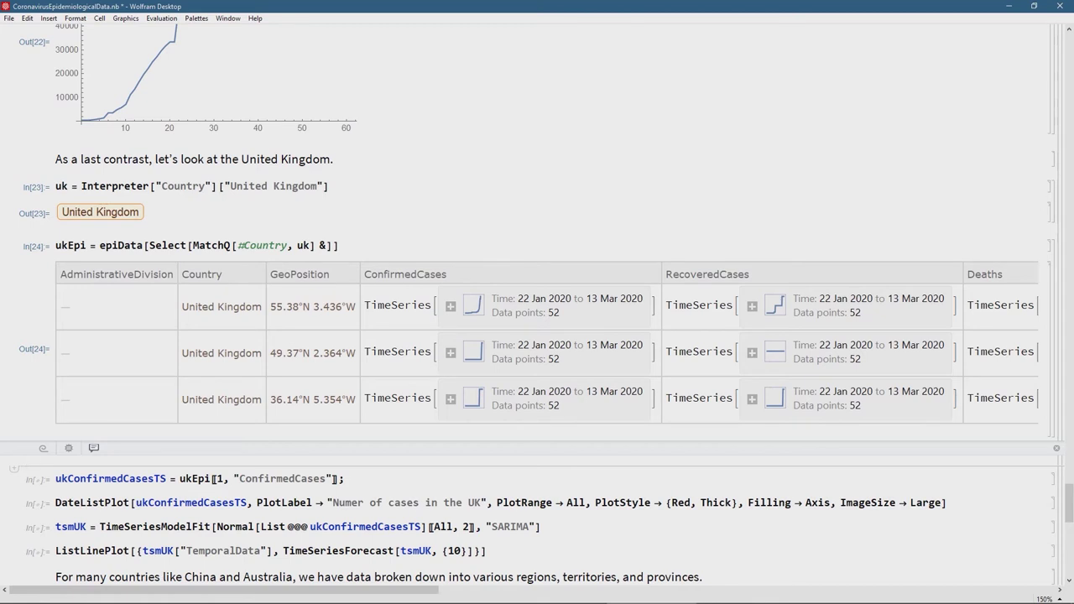
{"action": "key", "text": "shift+Return"}
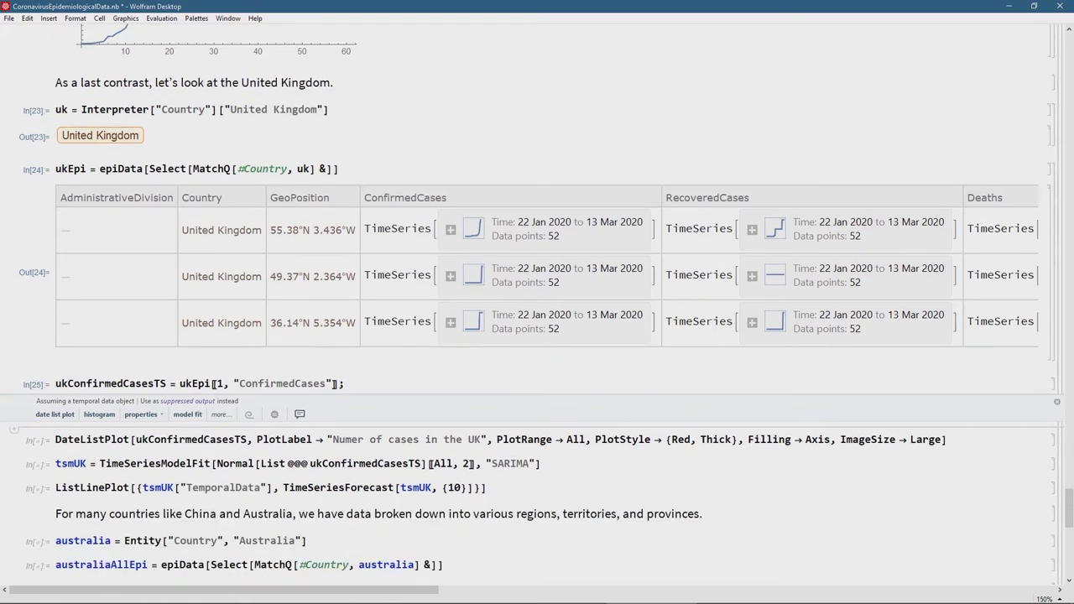
{"action": "left_click", "coordinate": [948, 439]}
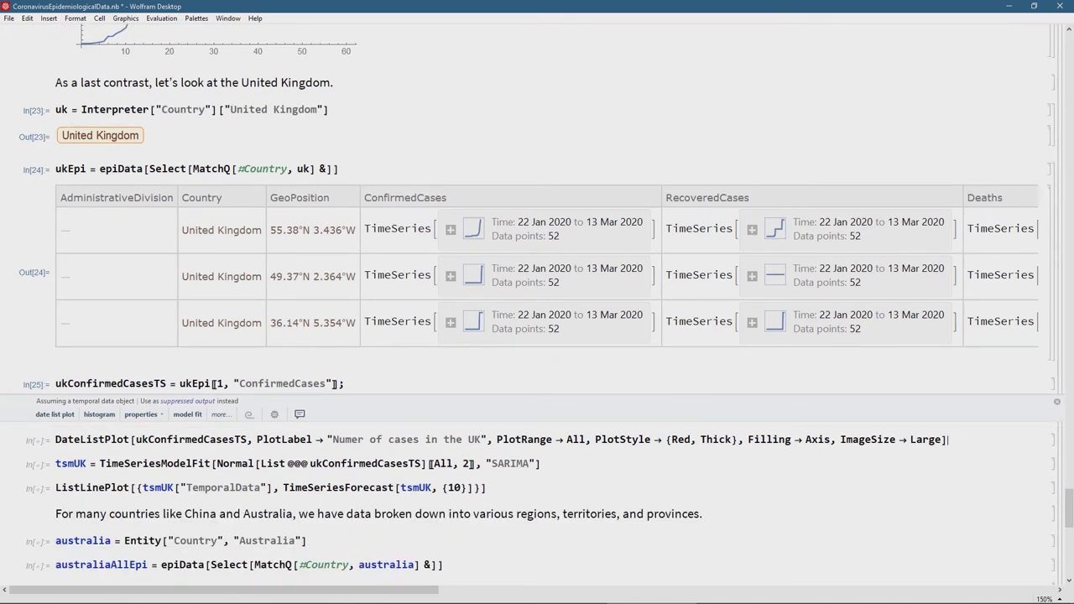
{"action": "key", "text": "shift+Return"}
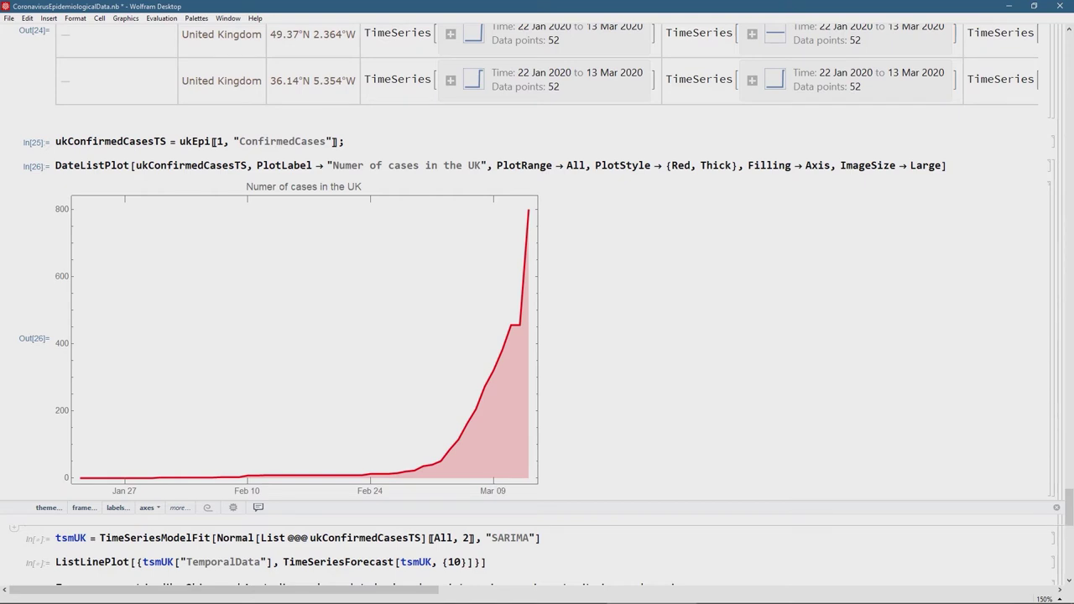
- Fit tsmUK to the UK confirmed case values with "SARIMA" and plot its "TemporalData" alongside a {10}-day forecast
{"action": "scroll", "coordinate": [537, 302], "scroll_direction": "down", "scroll_amount": 3}
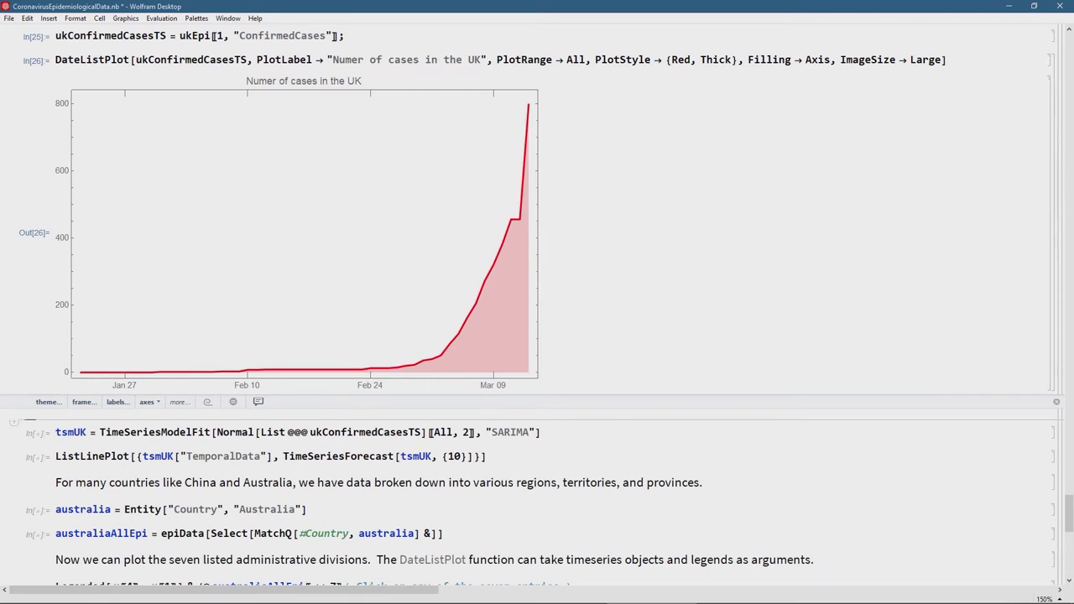
{"action": "type", "text": "tsmUK = TimeSeriesModelFit[Normal[List @@@ ukConfirmedCasesTS]〚All, 2〛, \"SARIMA\"]"}
{"action": "key", "text": "ctrl+z"}
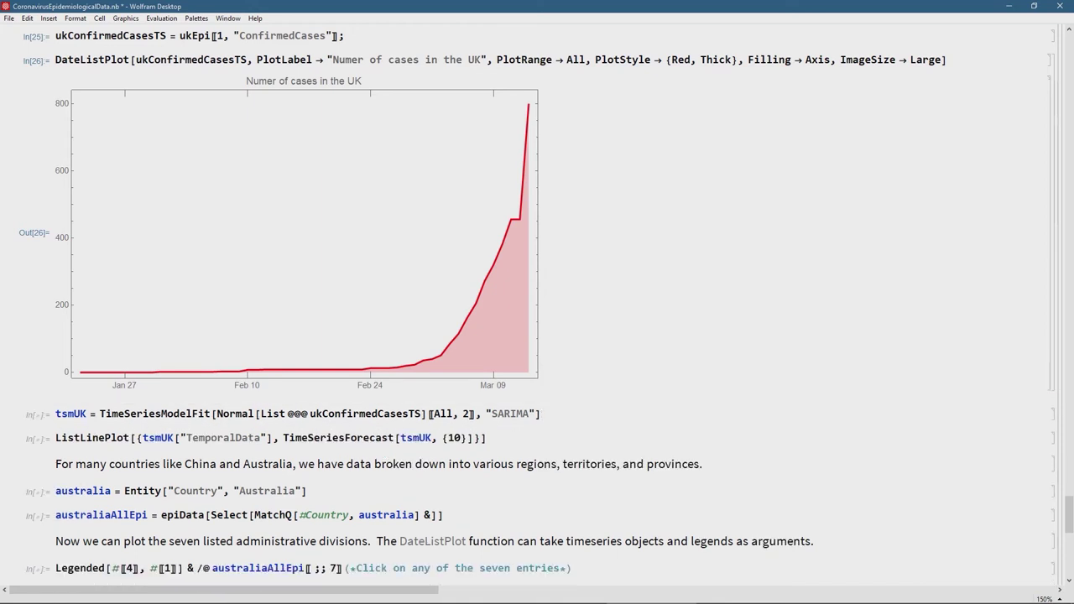
{"action": "key", "text": "shift+Return"}
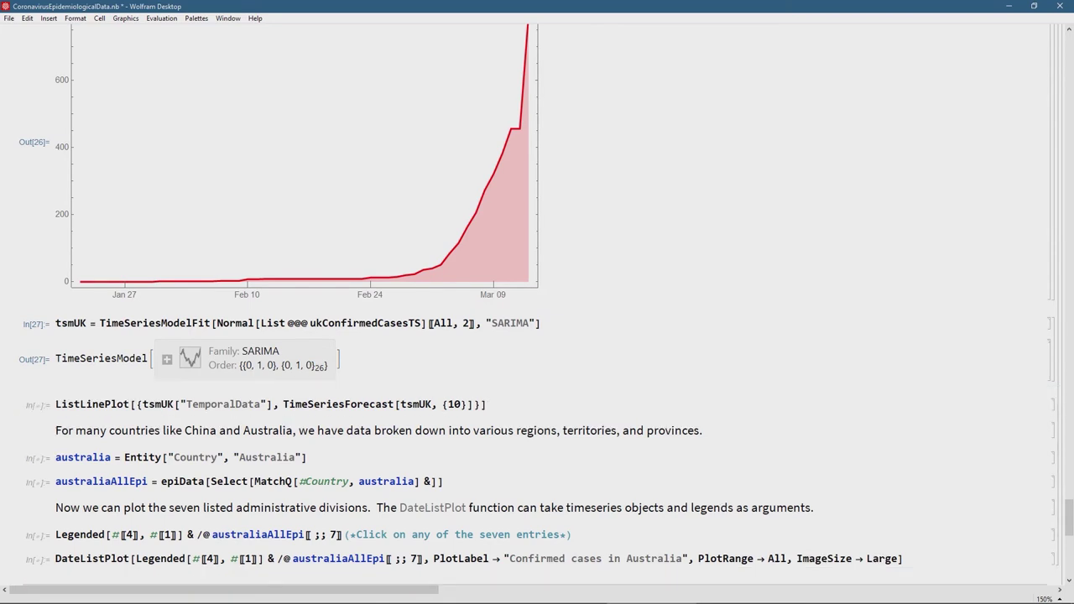
{"action": "key", "text": "shift+Return"}
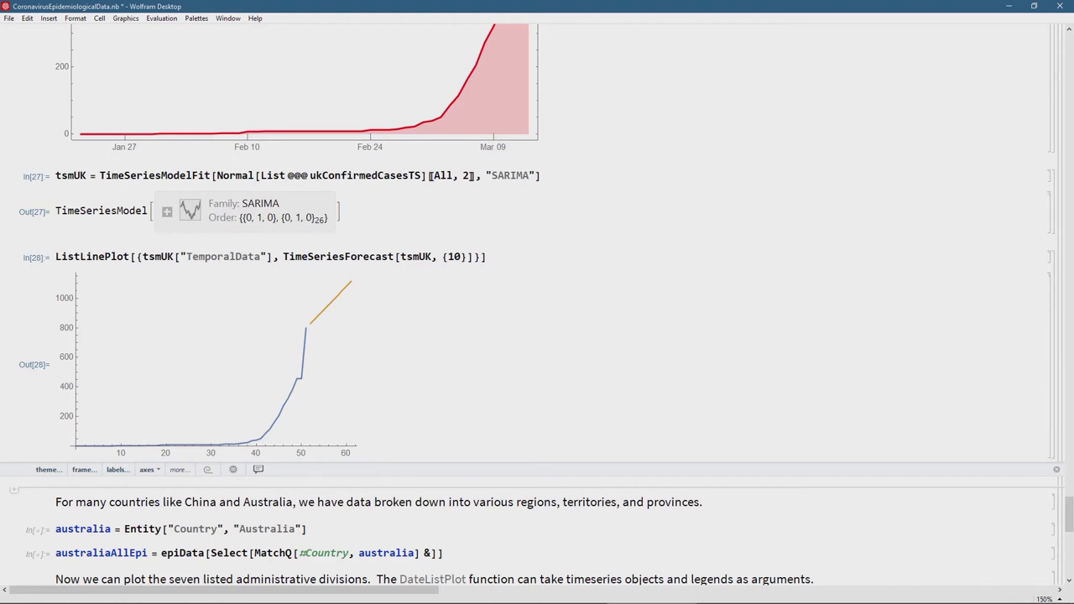
- Define australia as Entity["Country", "Australia"] and evaluate australiaAllEpi to select all Australian rows of epiData
{"action": "scroll", "coordinate": [537, 303], "scroll_direction": "down", "scroll_amount": 3}
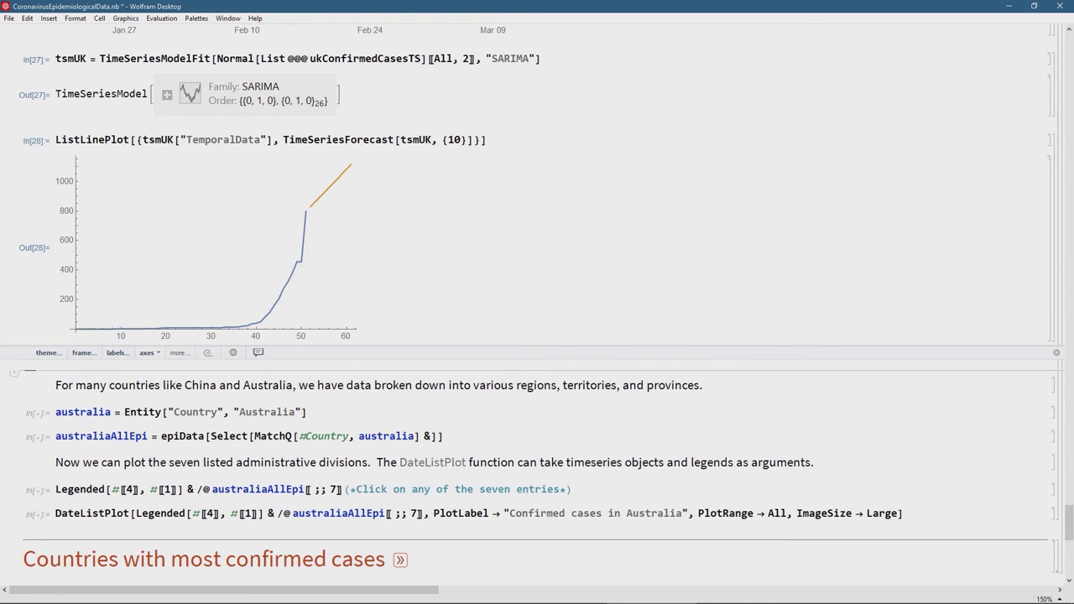
{"action": "left_click", "coordinate": [309, 412]}
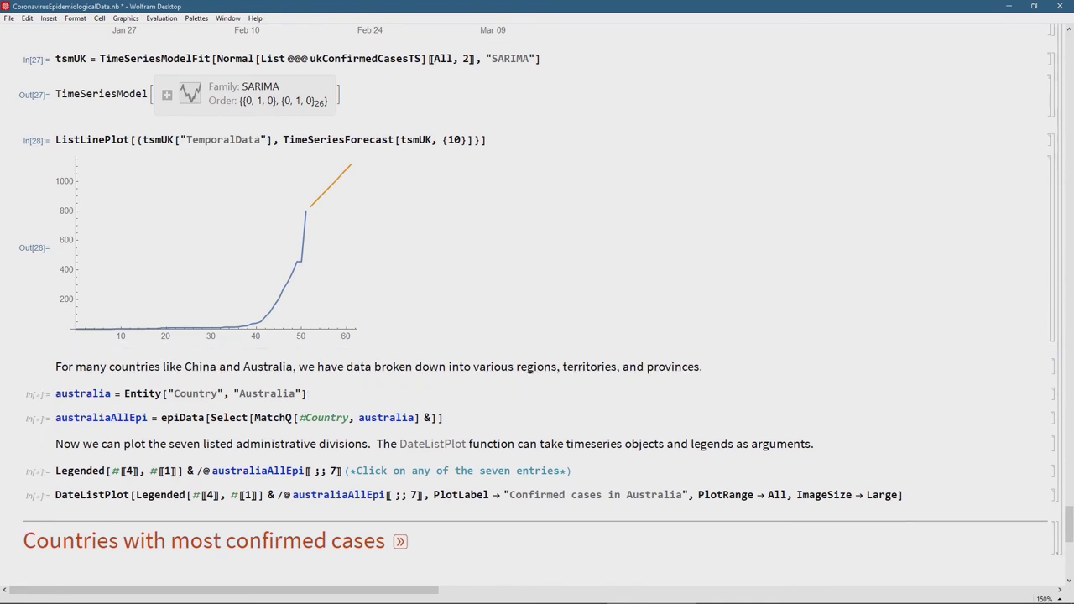
{"action": "key", "text": "shift+Return"}
{"action": "scroll", "coordinate": [537, 302], "scroll_direction": "down", "scroll_amount": 3}
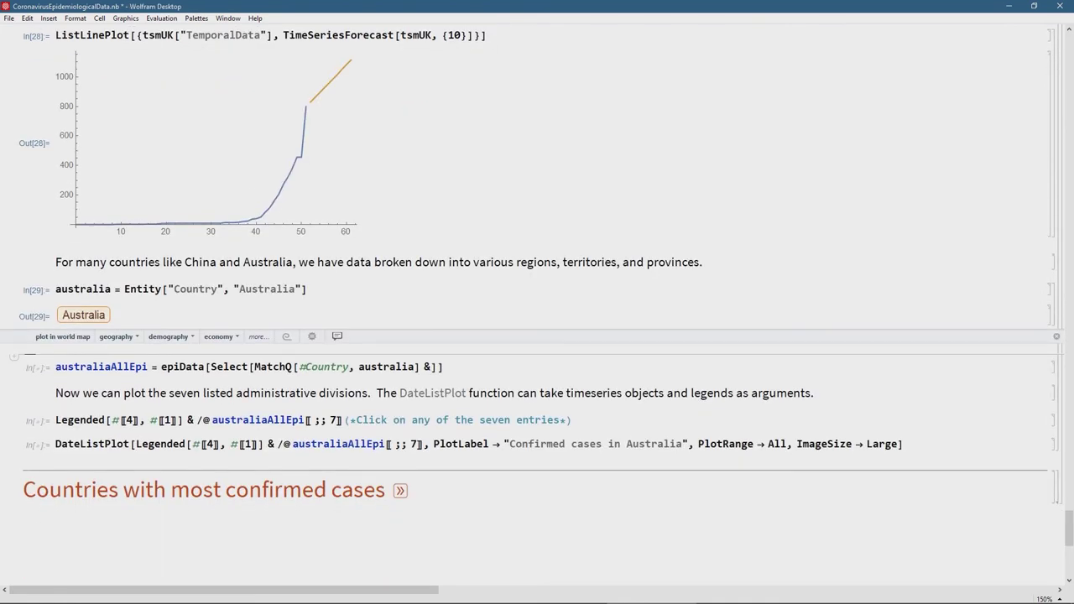
{"action": "key", "text": "shift+Return"}
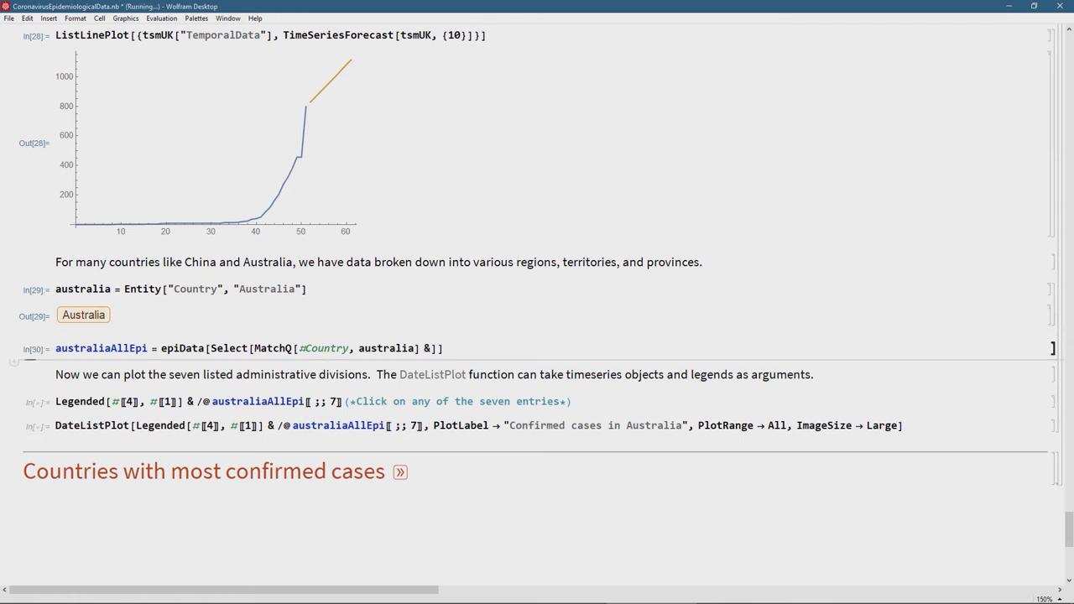
{"action": "left_click", "coordinate": [445, 349]}
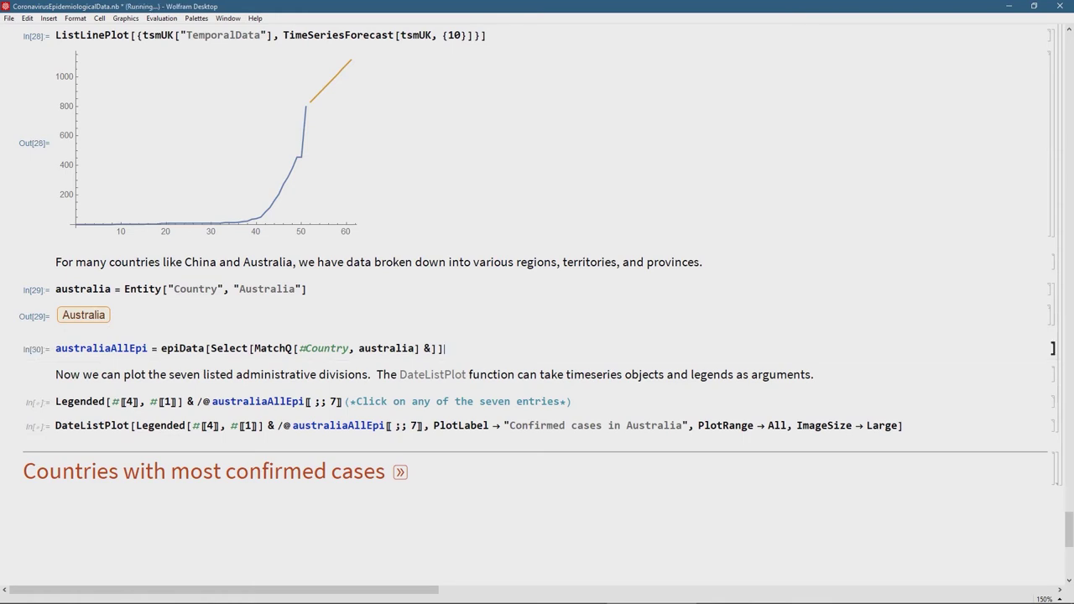
{"action": "key", "text": "shift+Return"}
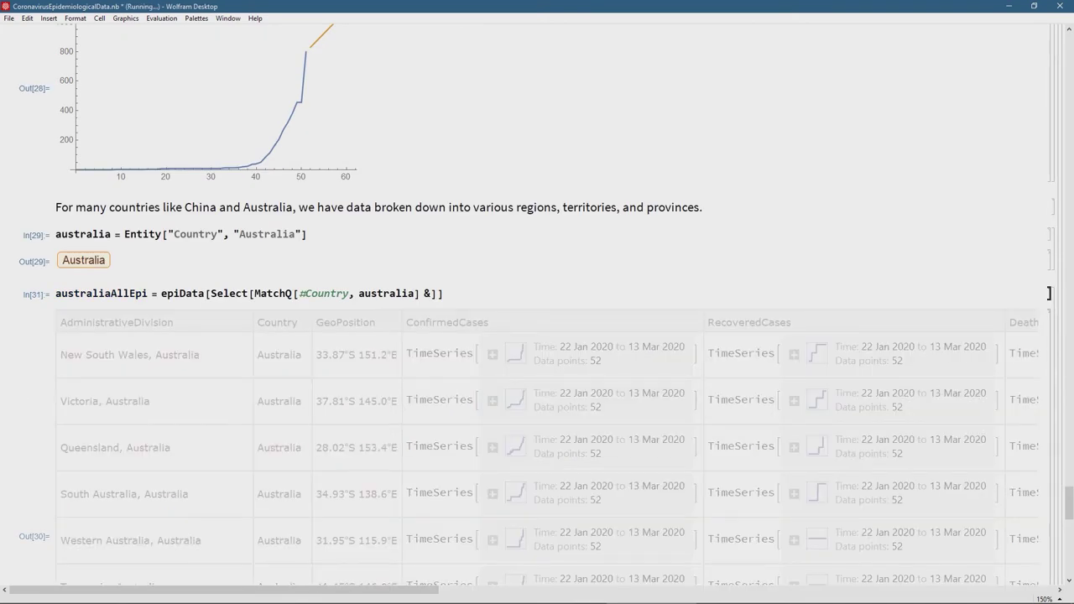
- Evaluate the Legended expression for australiaAllEpi's first seven divisions and plot them with DateListPlot under the label "Confirmed cases in Australia"
{"action": "scroll", "coordinate": [537, 305], "scroll_direction": "down", "scroll_amount": 3}
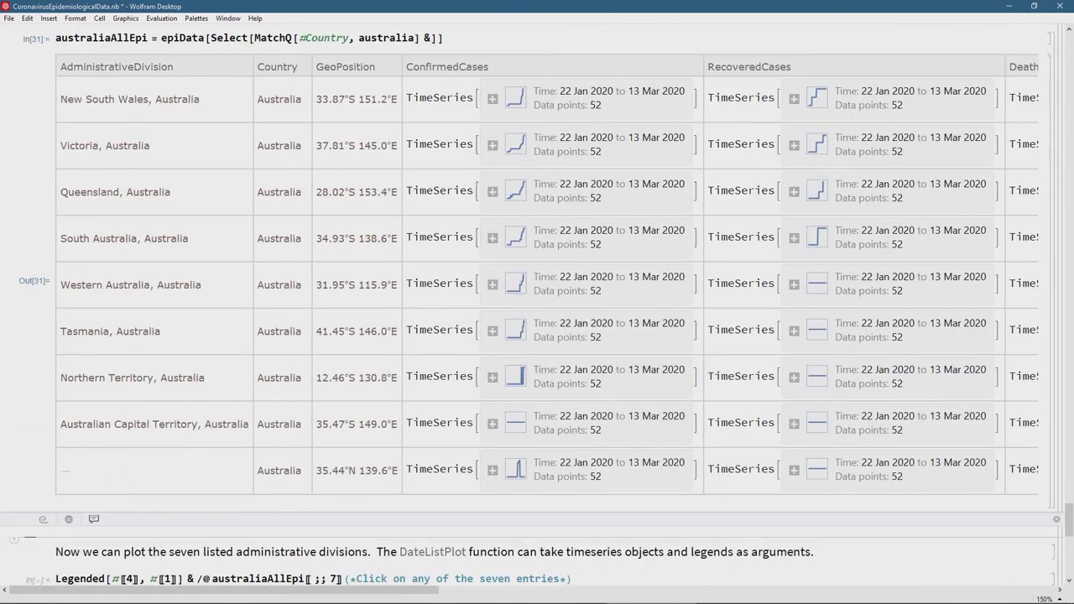
{"action": "scroll", "coordinate": [537, 305], "scroll_direction": "down", "scroll_amount": 3}
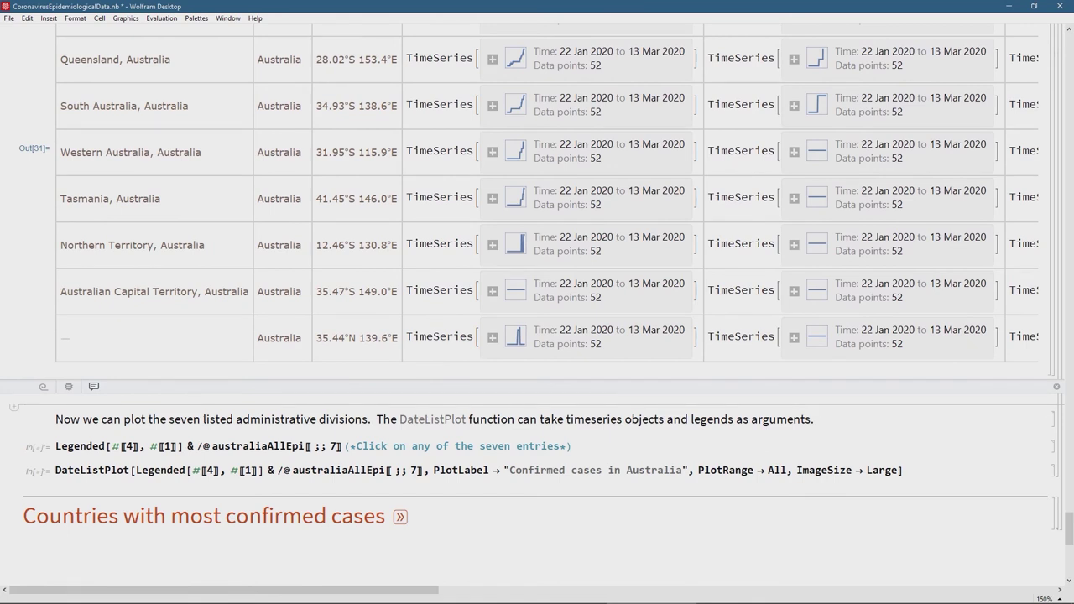
{"action": "left_click", "coordinate": [573, 446]}
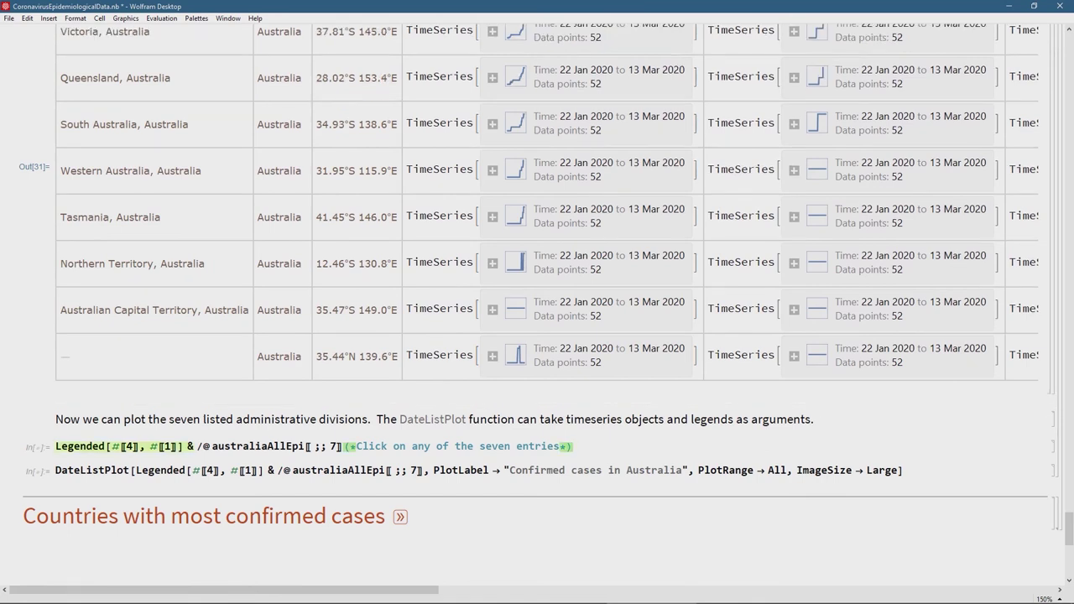
{"action": "key", "text": "shift+Return"}
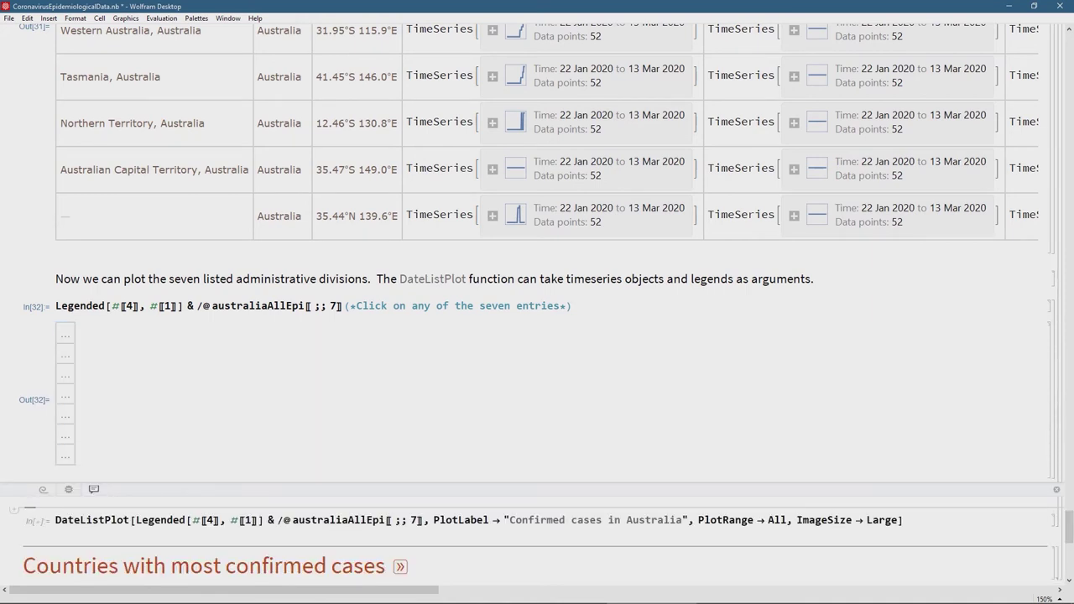
{"action": "scroll", "coordinate": [537, 302], "scroll_direction": "down", "scroll_amount": 2}
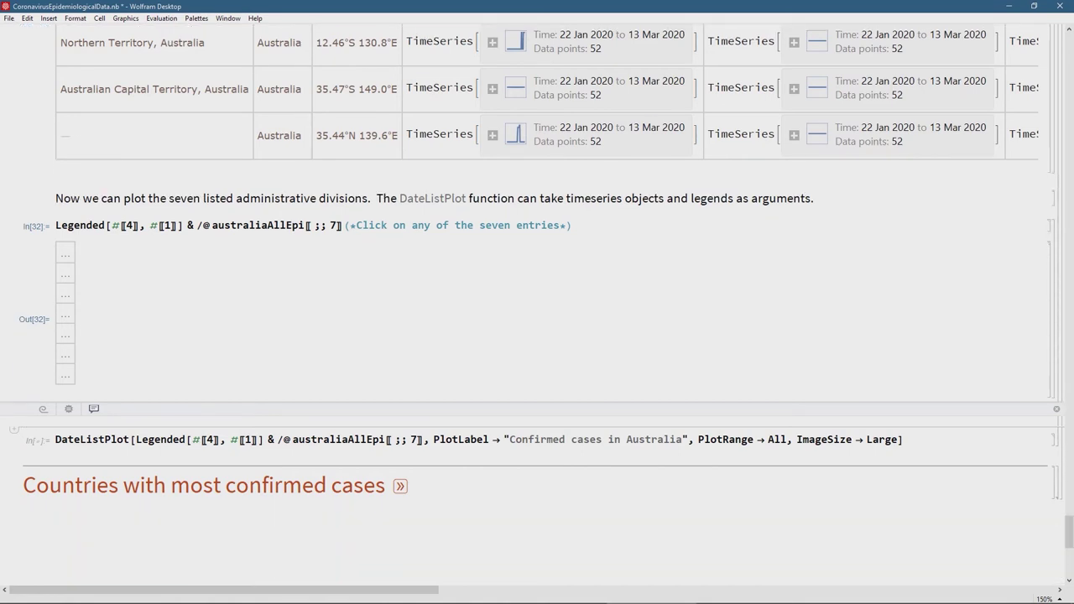
{"action": "left_click", "coordinate": [905, 440]}
{"action": "key", "text": "shift+Return"}
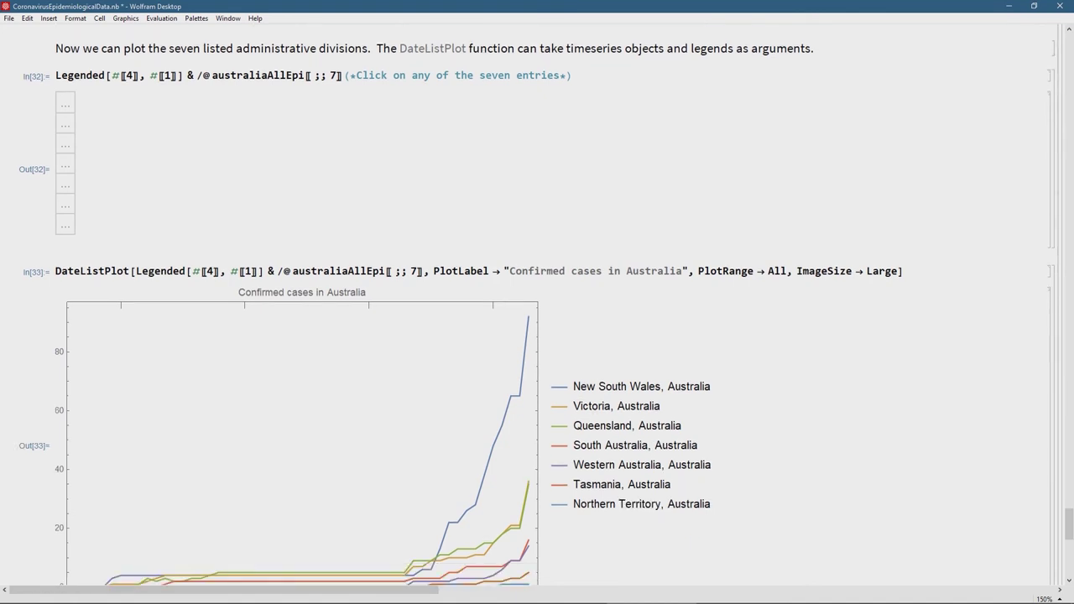
- Check the Australian plot against its dataset rows, and expand the "Countries with most confirmed cases" section
{"action": "scroll", "coordinate": [537, 305], "scroll_direction": "up", "scroll_amount": 10}
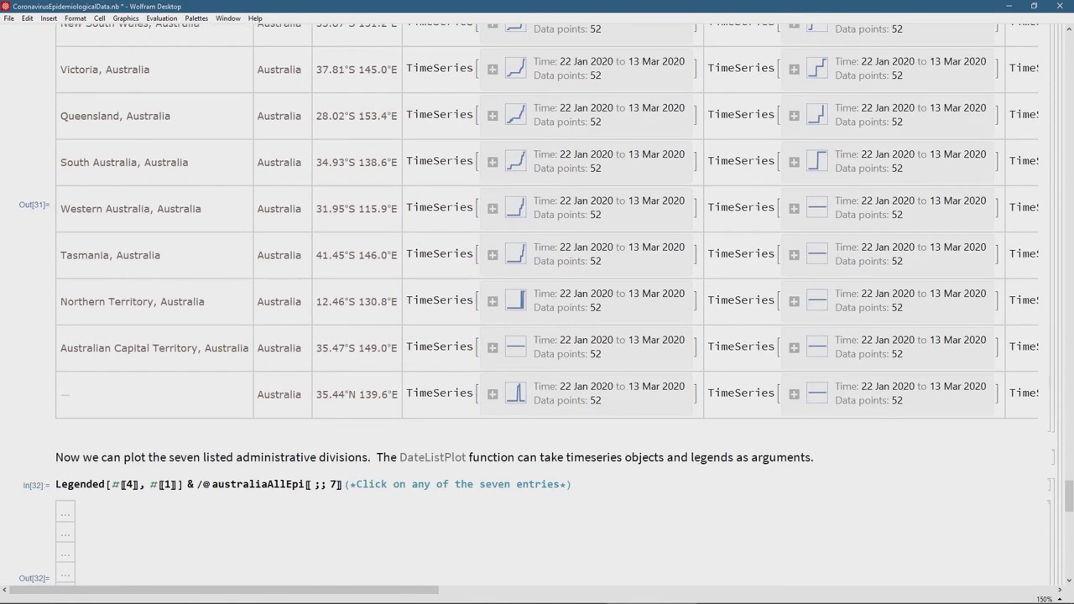
{"action": "scroll", "coordinate": [537, 304], "scroll_direction": "down", "scroll_amount": 11}
{"action": "scroll", "coordinate": [537, 304], "scroll_direction": "down", "scroll_amount": 1}
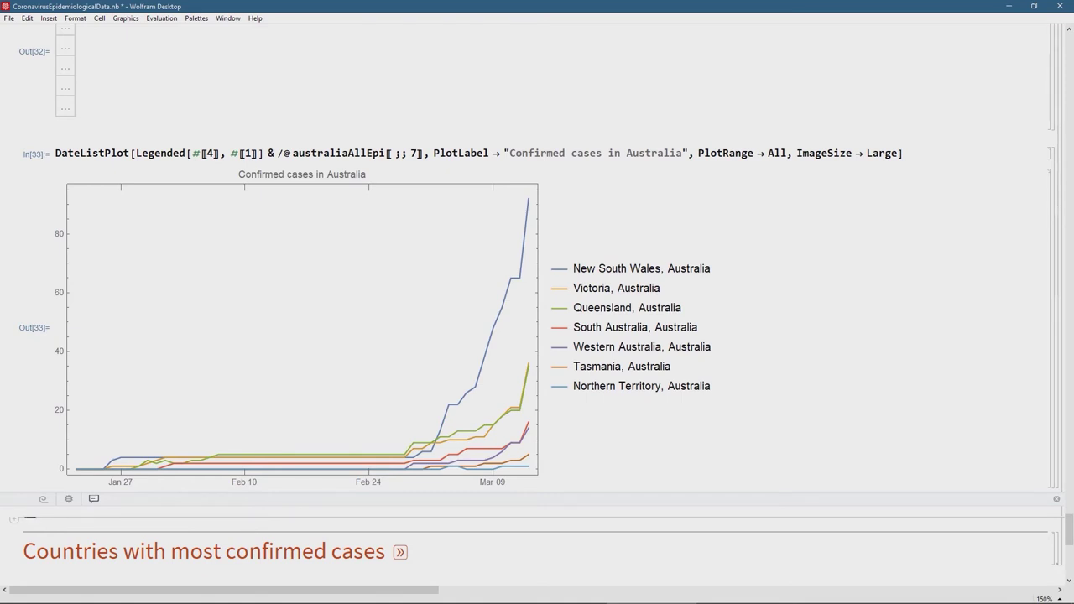
{"action": "scroll", "coordinate": [537, 252], "scroll_direction": "down", "scroll_amount": 4}
{"action": "scroll", "coordinate": [537, 252], "scroll_direction": "down", "scroll_amount": 2}
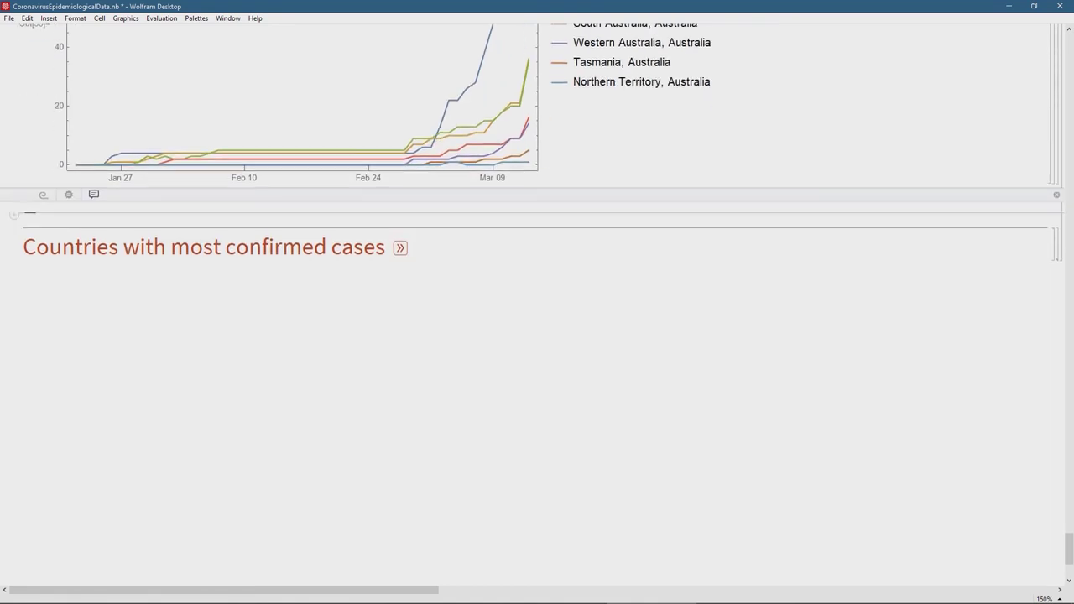
{"action": "left_click", "coordinate": [400, 248]}
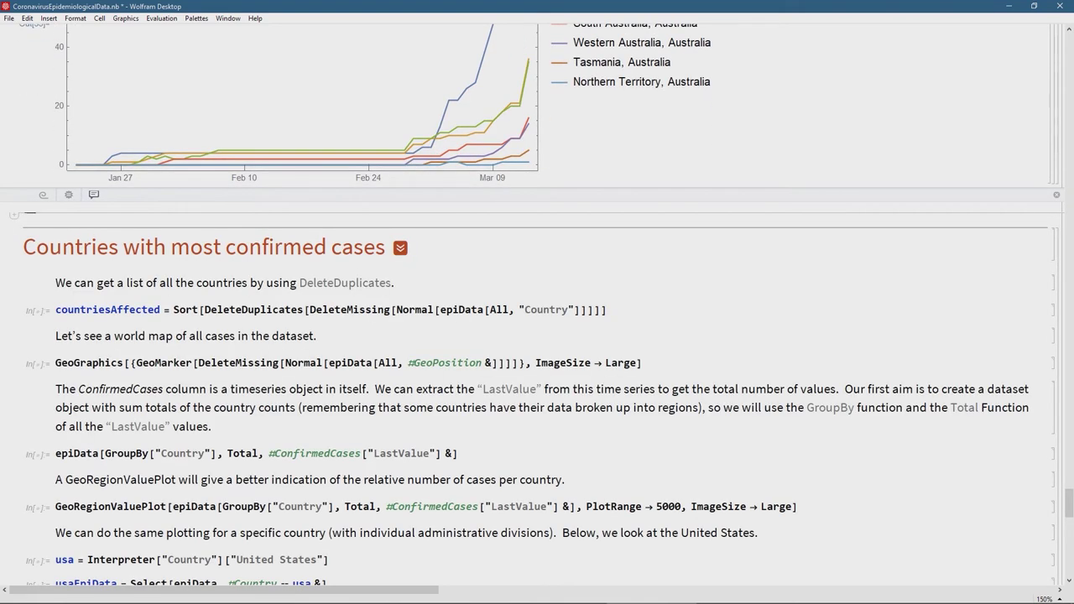
- Walk through the countriesAffected expression from epiData outward to Sort, and evaluate it to list all distinct affected countries alphabetically
{"action": "scroll", "coordinate": [537, 302], "scroll_direction": "down", "scroll_amount": 2}
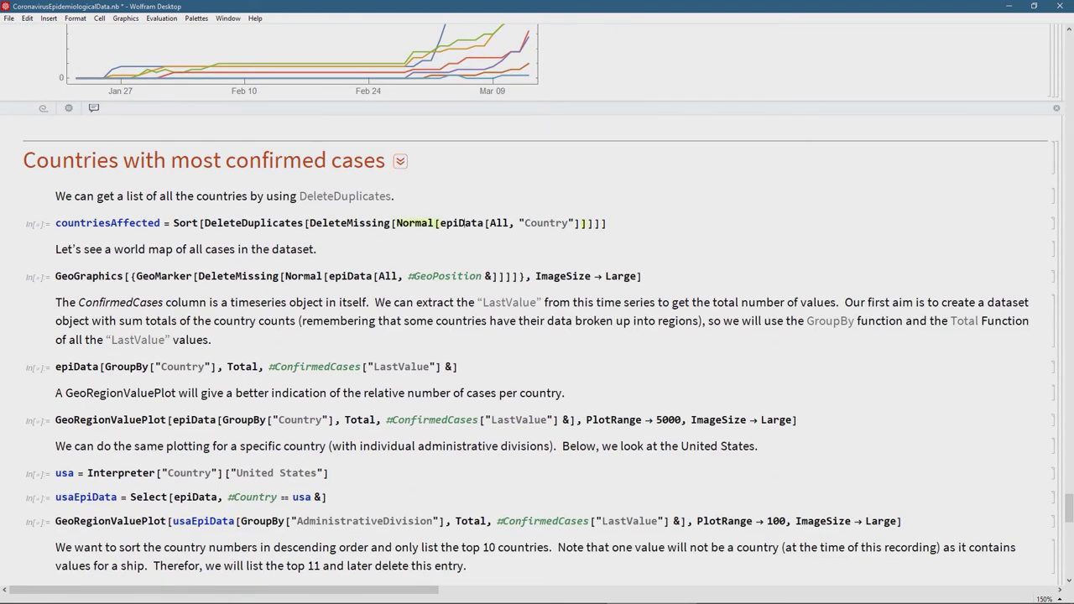
{"action": "left_click", "coordinate": [437, 223]}
{"action": "left_click", "coordinate": [502, 223]}
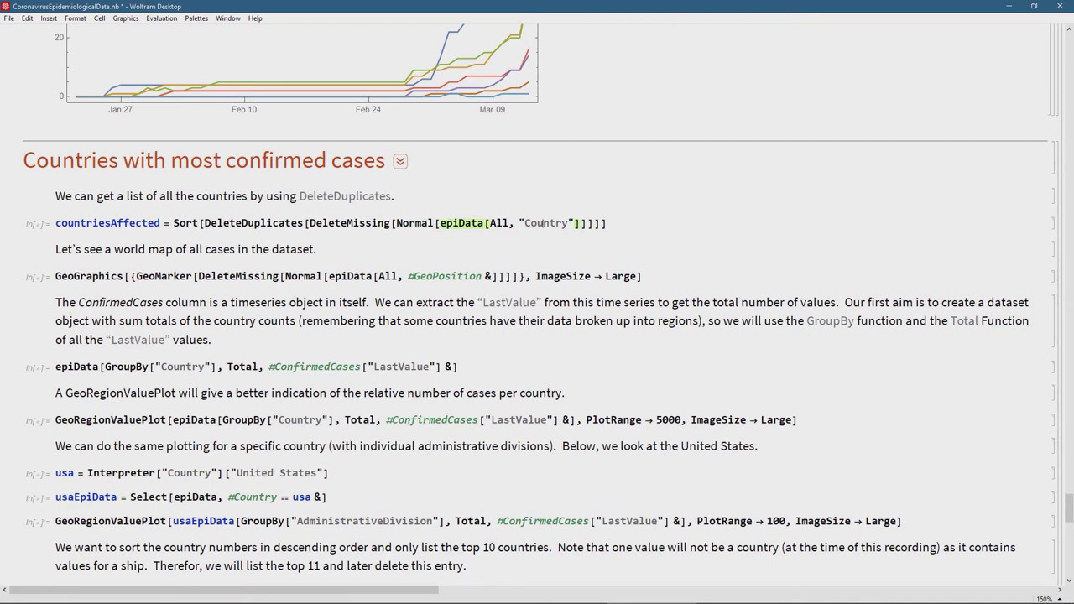
{"action": "left_click", "coordinate": [431, 224]}
{"action": "left_click_drag", "start_coordinate": [432, 224], "coordinate": [410, 223]}
{"action": "left_click", "coordinate": [364, 223]}
{"action": "left_click", "coordinate": [254, 223]}
{"action": "left_click", "coordinate": [192, 222]}
{"action": "key", "text": "shift+Return"}
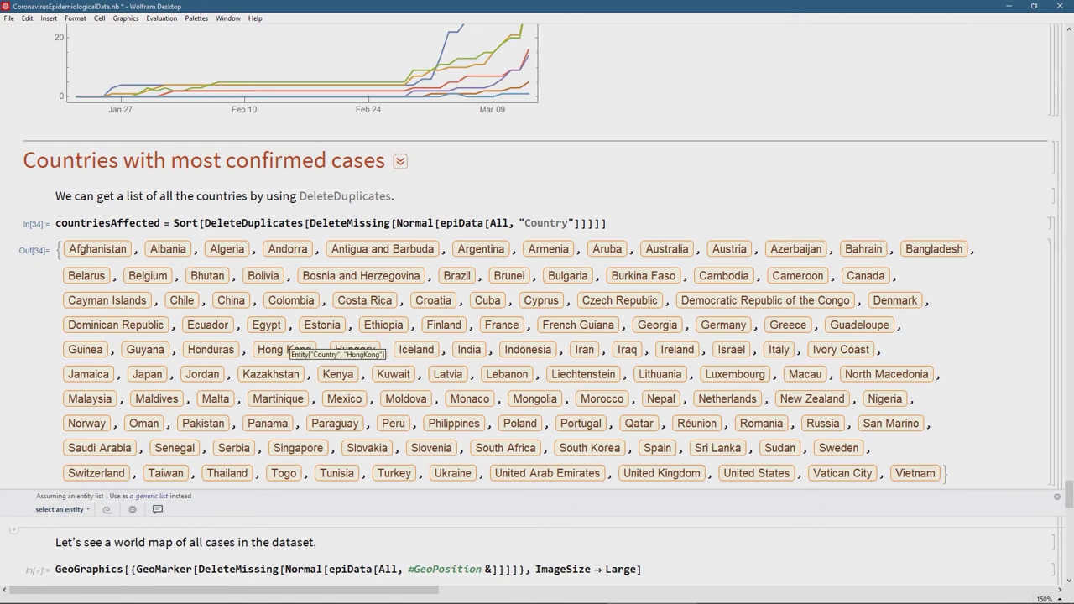
- Evaluate the GeoGraphics expression to mark every epiData GeoPosition on a world map with ImageSize Large
{"action": "scroll", "coordinate": [285, 346], "scroll_direction": "down", "scroll_amount": 1}
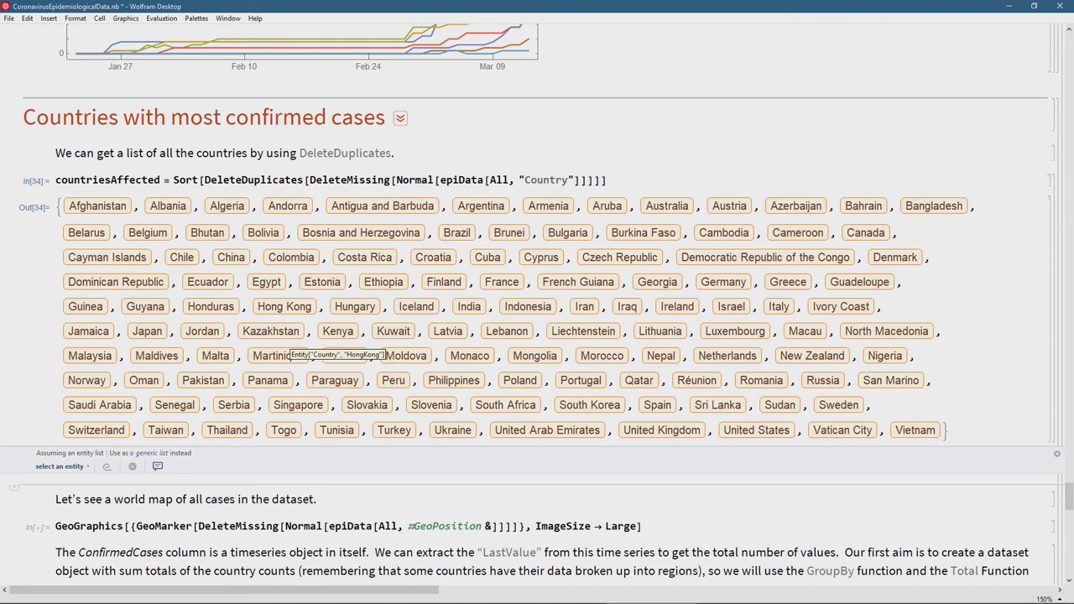
{"action": "scroll", "coordinate": [286, 345], "scroll_direction": "down", "scroll_amount": 1}
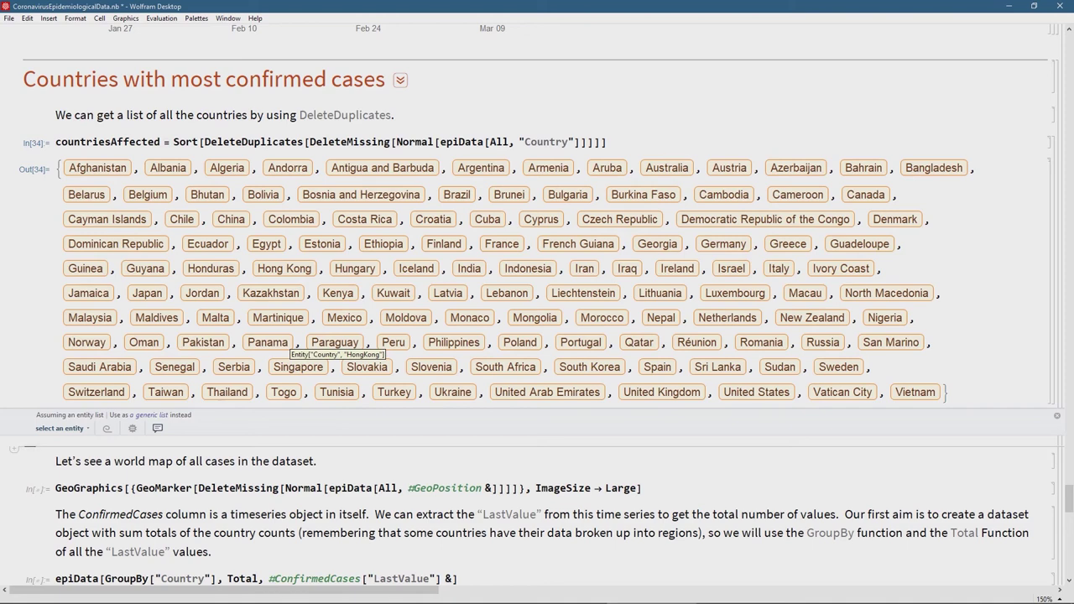
{"action": "scroll", "coordinate": [537, 302], "scroll_direction": "down", "scroll_amount": 1}
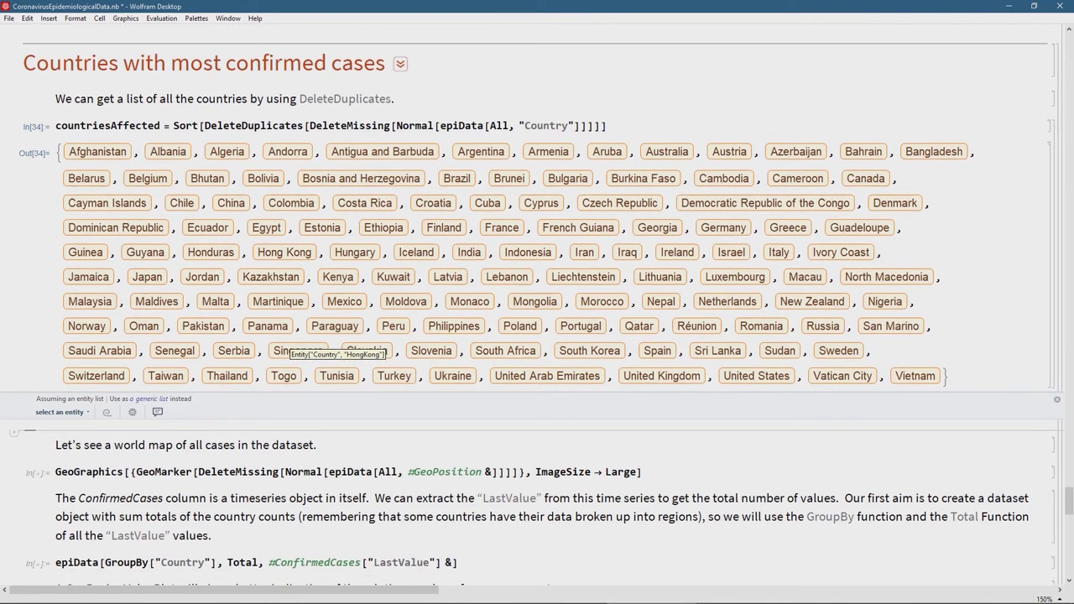
{"action": "scroll", "coordinate": [537, 302], "scroll_direction": "down", "scroll_amount": 2}
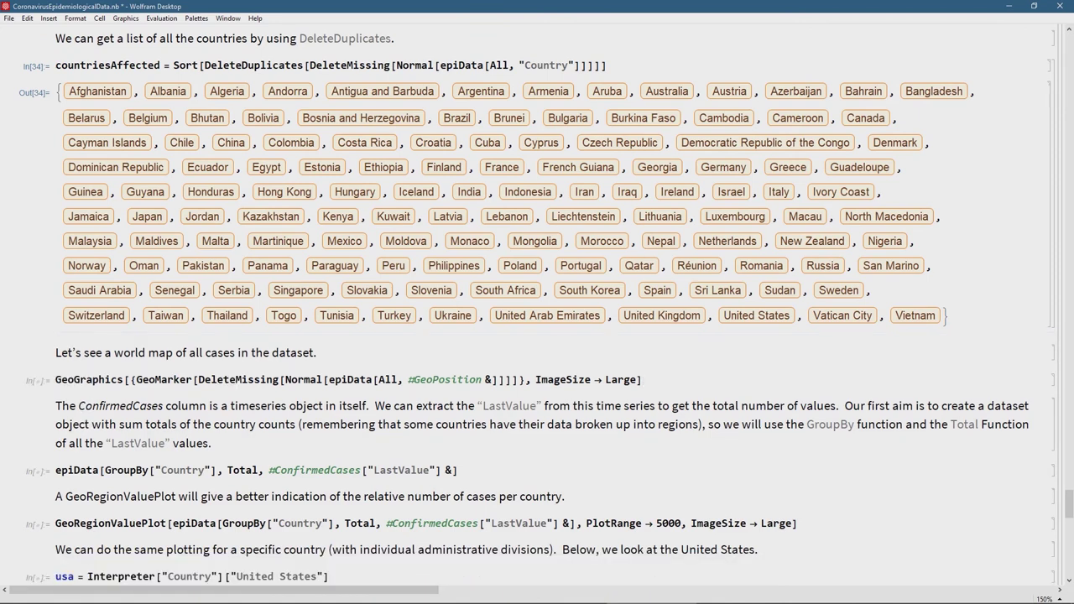
{"action": "key", "text": "shift+Return"}
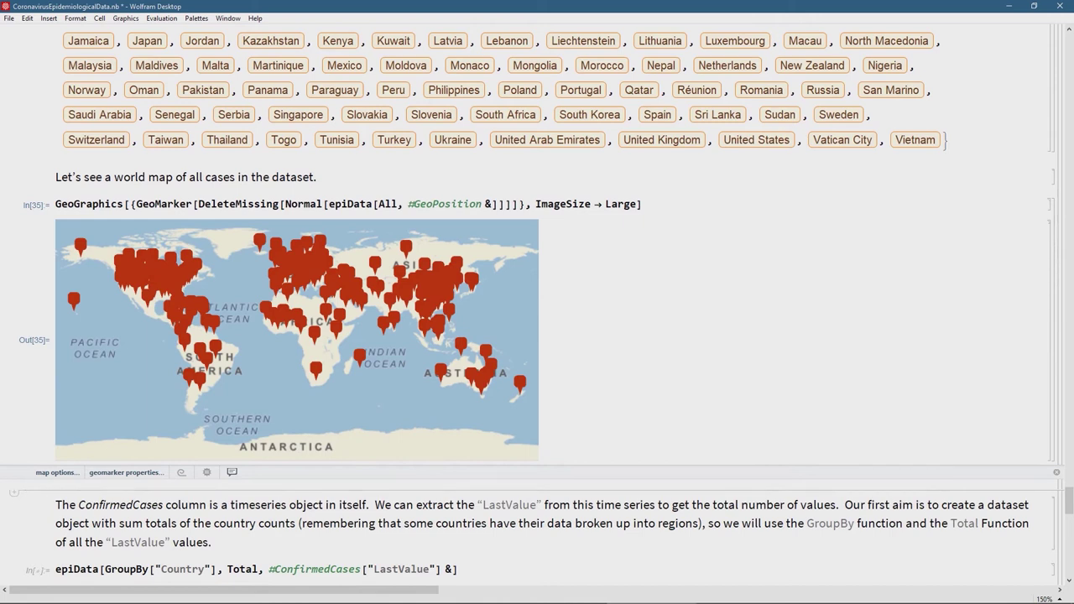
- Evaluate the epiData query that groups by "Country" and totals each country's ConfirmedCases "LastValue"
{"action": "scroll", "coordinate": [537, 302], "scroll_direction": "down", "scroll_amount": 4}
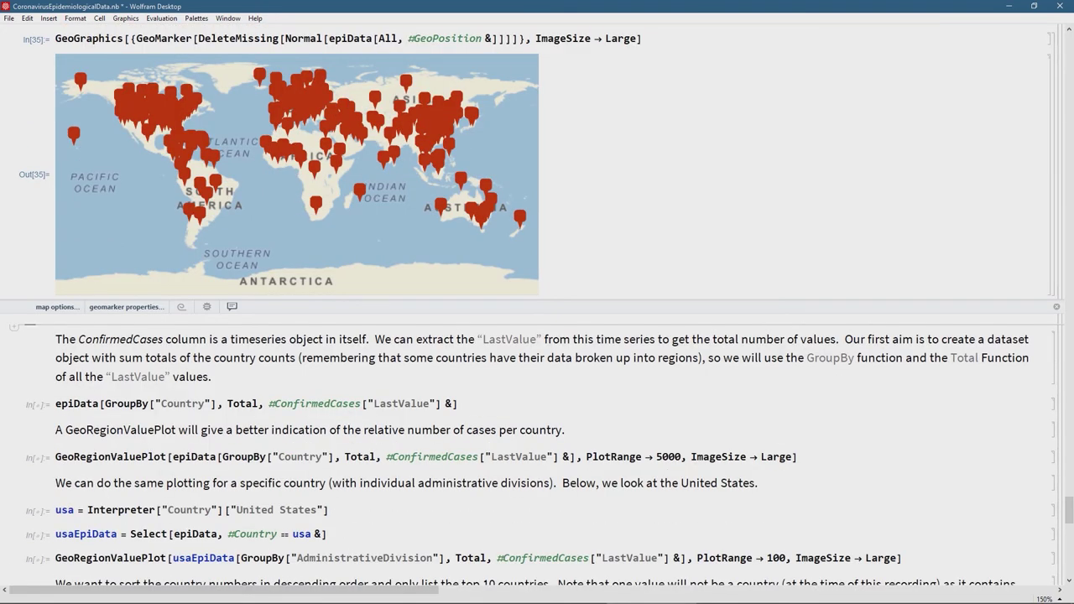
{"action": "left_click", "coordinate": [87, 403]}
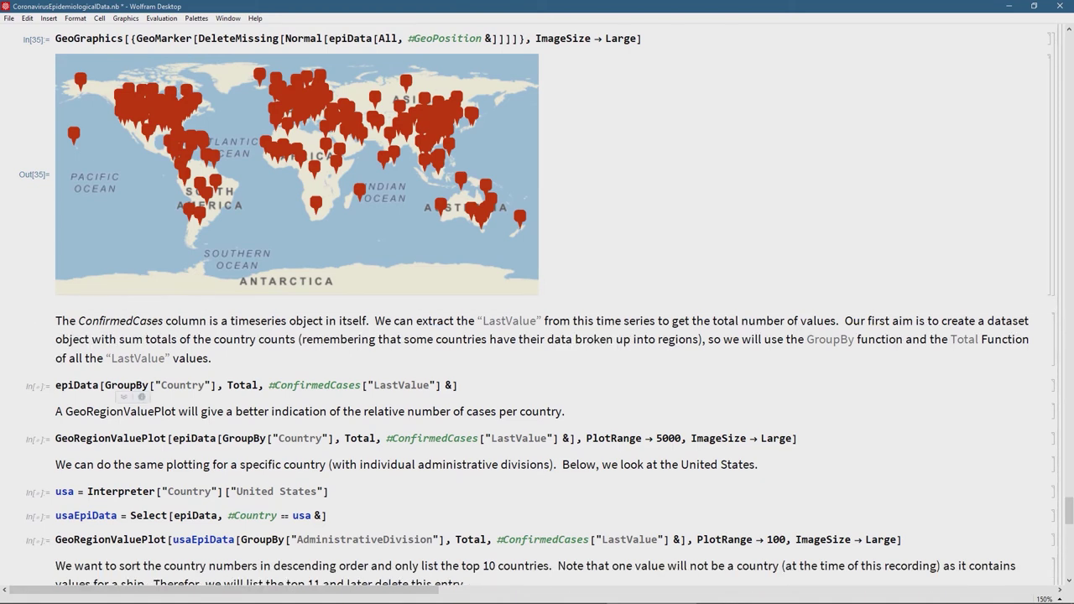
{"action": "left_click", "coordinate": [198, 385]}
{"action": "left_click", "coordinate": [239, 385]}
{"action": "left_click", "coordinate": [327, 386]}
{"action": "key", "text": "shift+Return"}
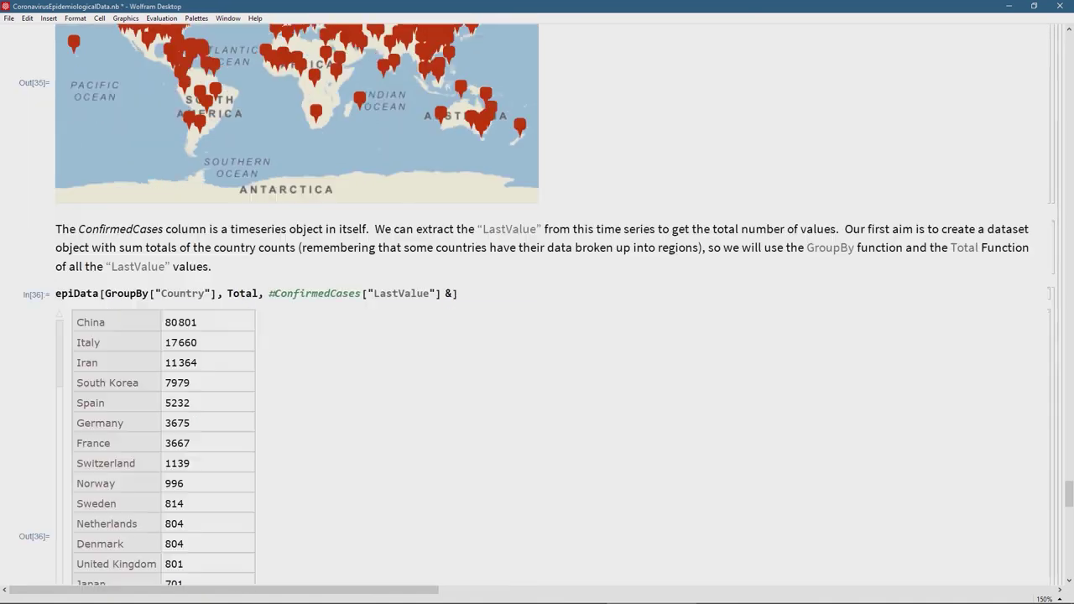
- Evaluate the GeoRegionValuePlot of total confirmed cases per country with PlotRange 5000 and ImageSize Large
{"action": "scroll", "coordinate": [537, 304], "scroll_direction": "down", "scroll_amount": 1}
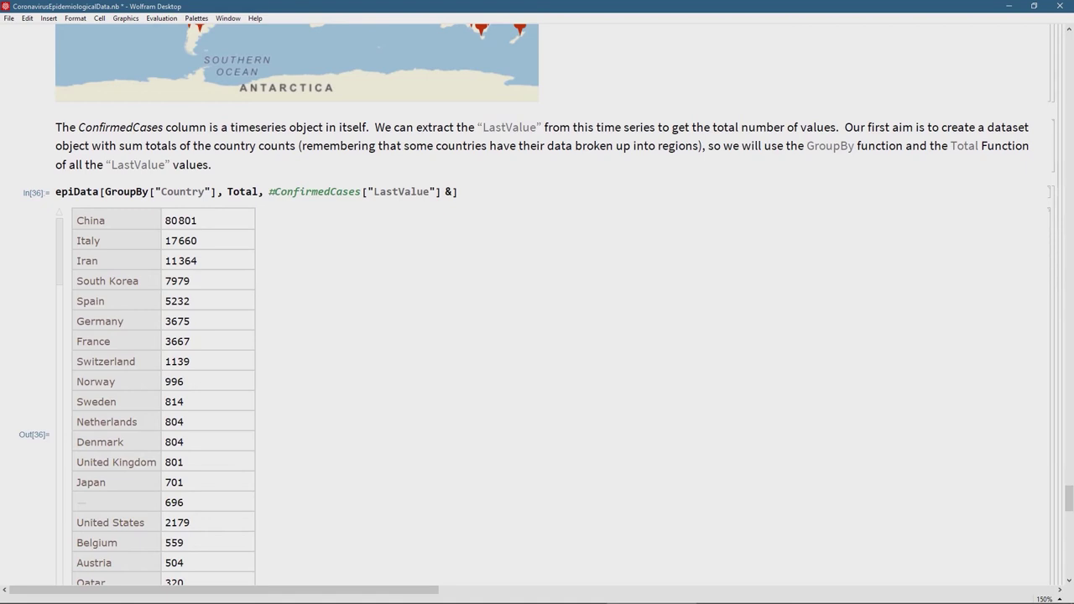
{"action": "scroll", "coordinate": [537, 305], "scroll_direction": "down", "scroll_amount": 3}
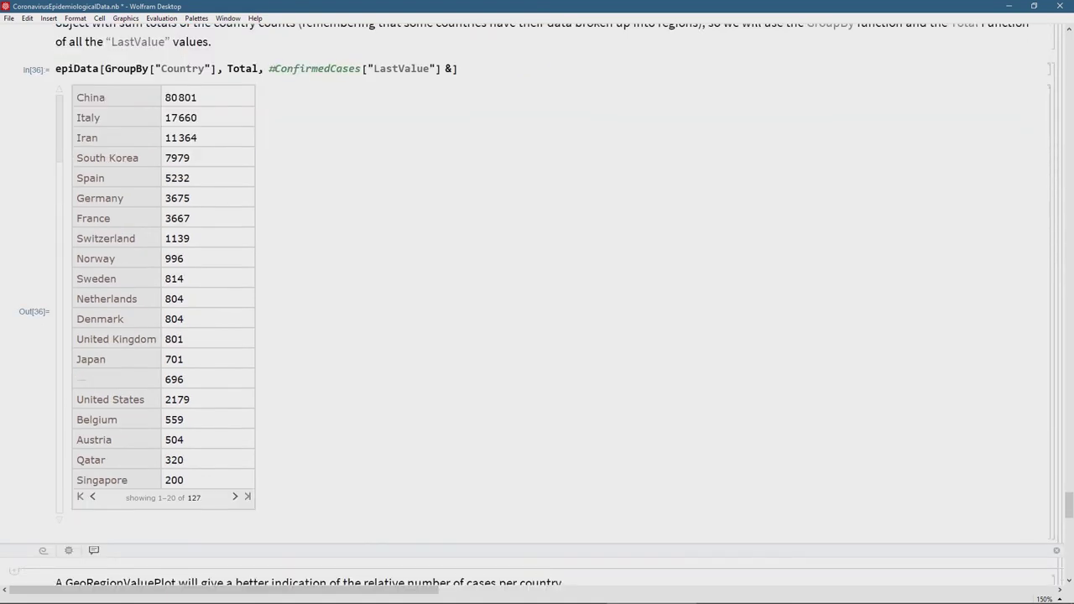
{"action": "scroll", "coordinate": [537, 304], "scroll_direction": "down", "scroll_amount": 4}
{"action": "scroll", "coordinate": [537, 305], "scroll_direction": "down", "scroll_amount": 2}
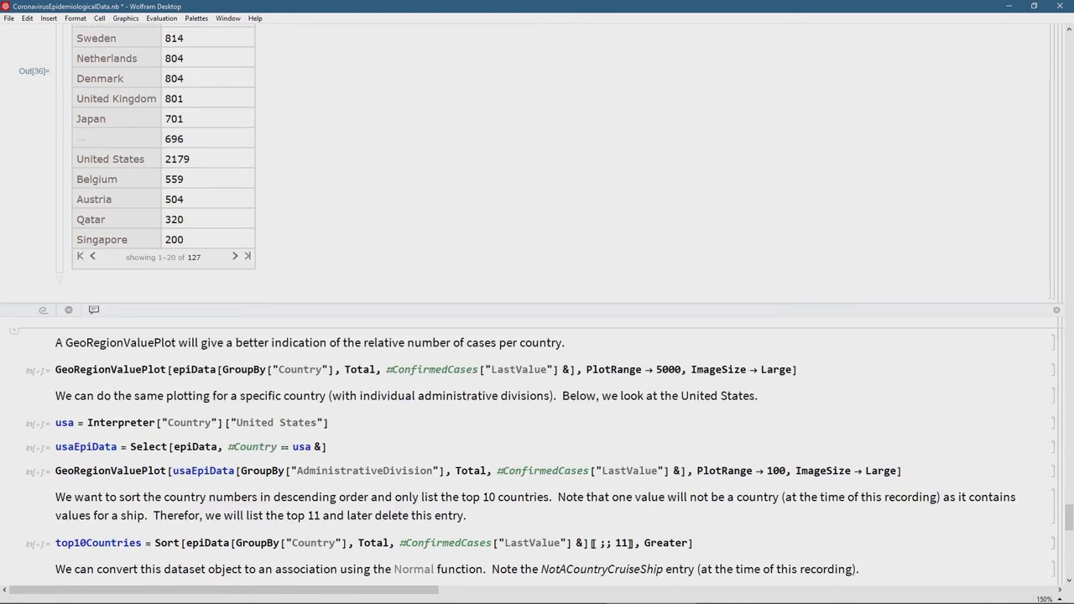
{"action": "left_click", "coordinate": [798, 370]}
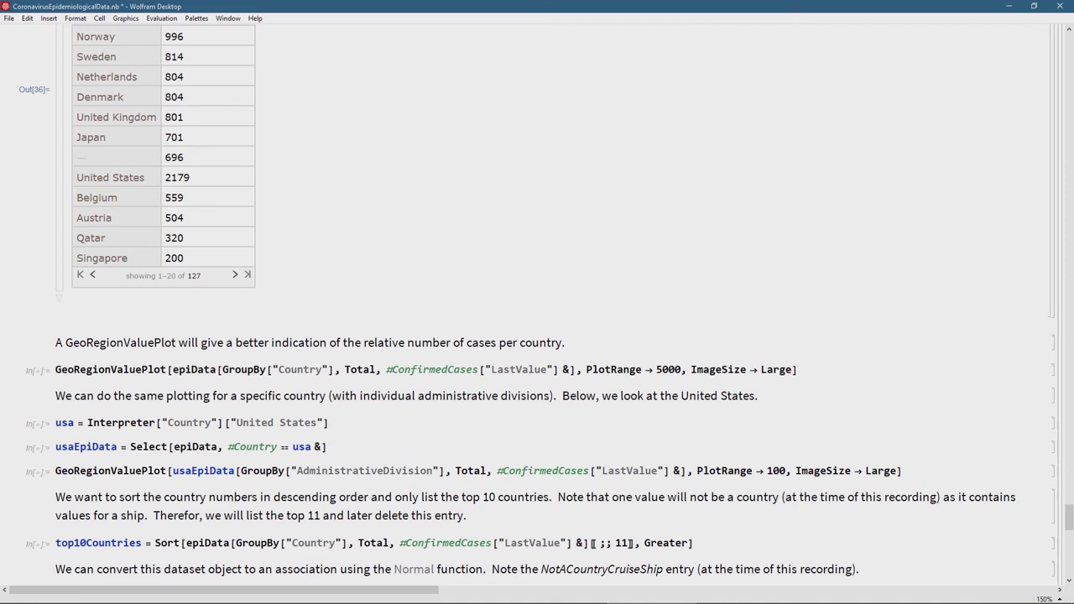
{"action": "key", "text": "shift+Return"}
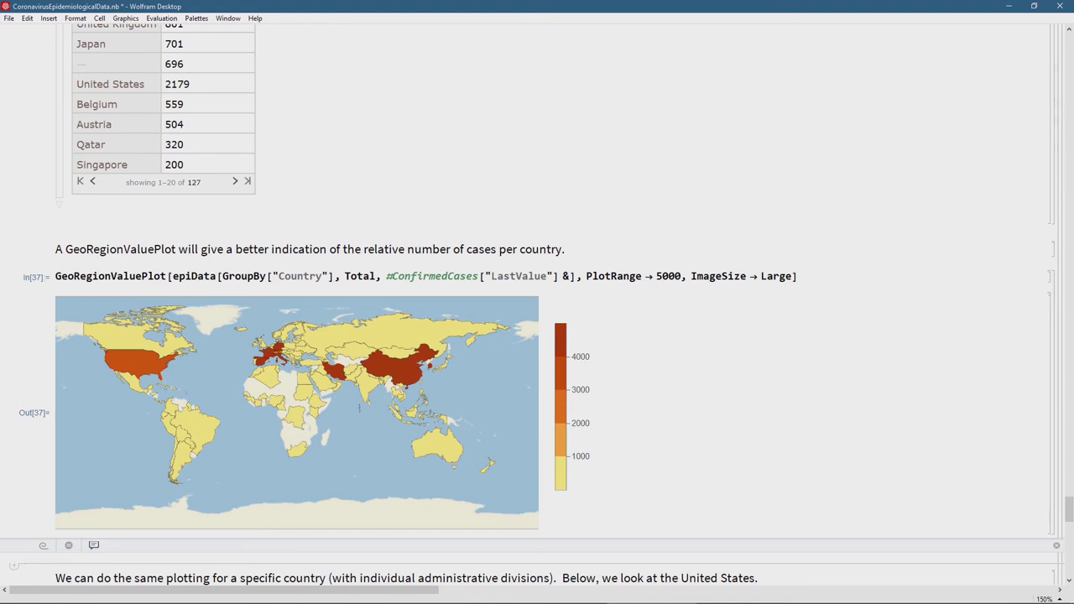
- Define usa with Interpreter["Country"]["United States"] and evaluate usaEpiData to select all United States rows of epiData
{"action": "scroll", "coordinate": [537, 302], "scroll_direction": "down", "scroll_amount": 2}
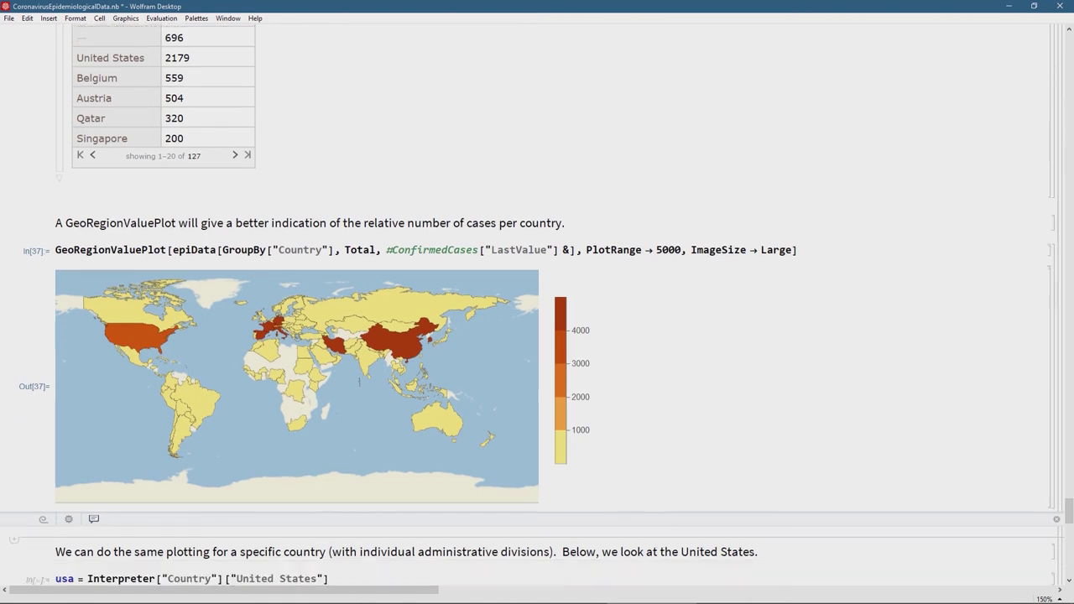
{"action": "scroll", "coordinate": [537, 302], "scroll_direction": "down", "scroll_amount": 3}
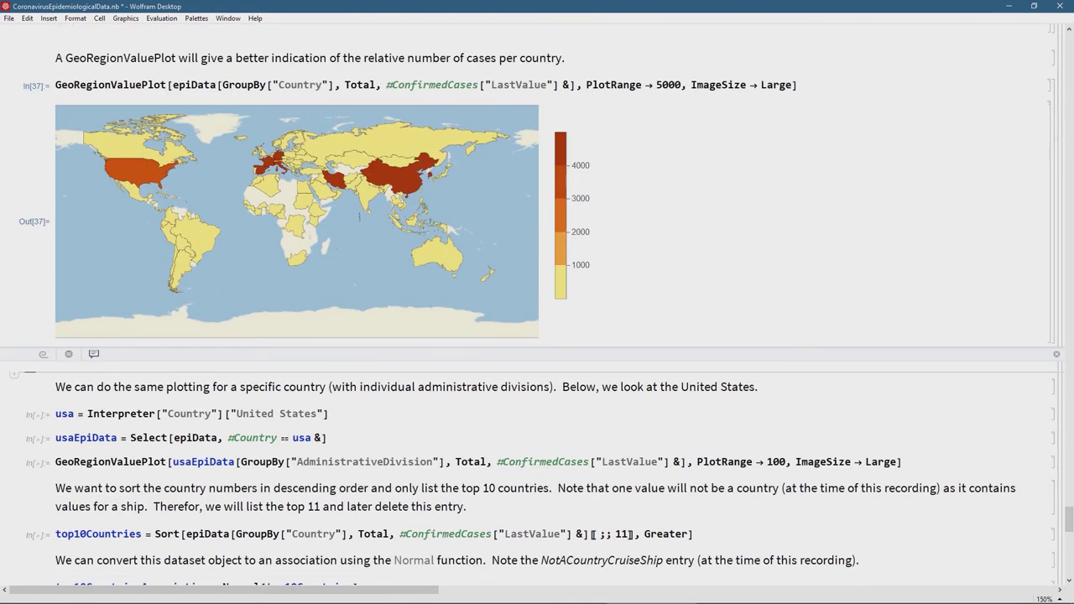
{"action": "left_click", "coordinate": [331, 413]}
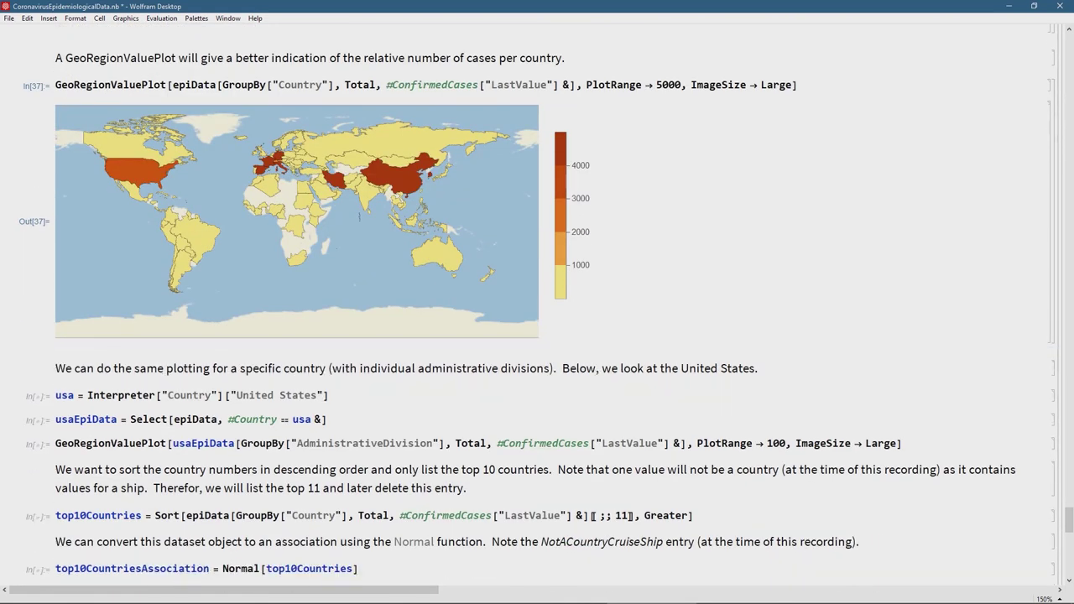
{"action": "key", "text": "shift+Return"}
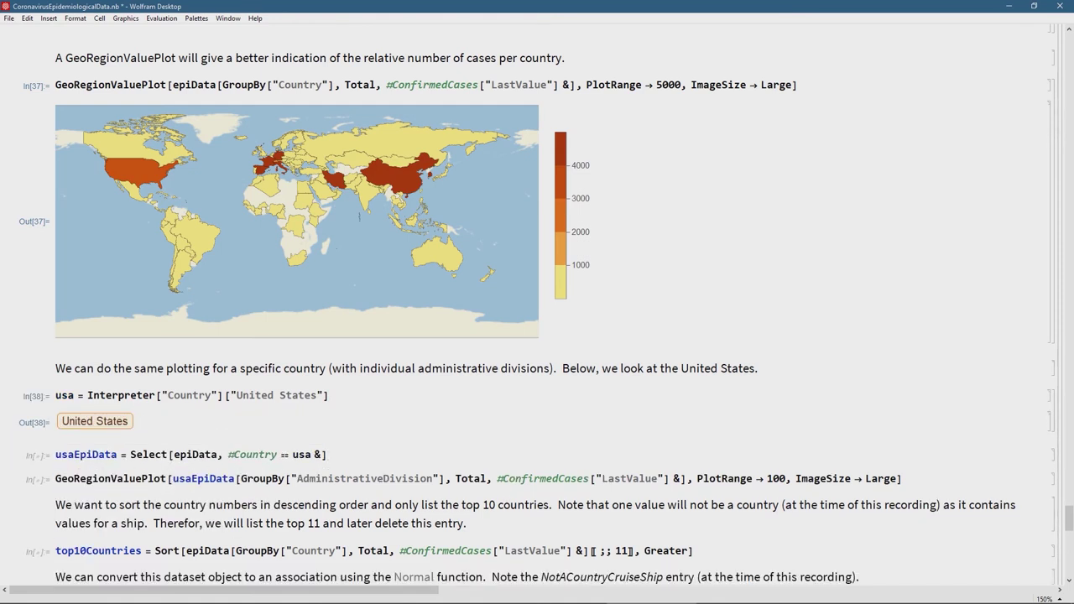
{"action": "key", "text": "shift+Return"}
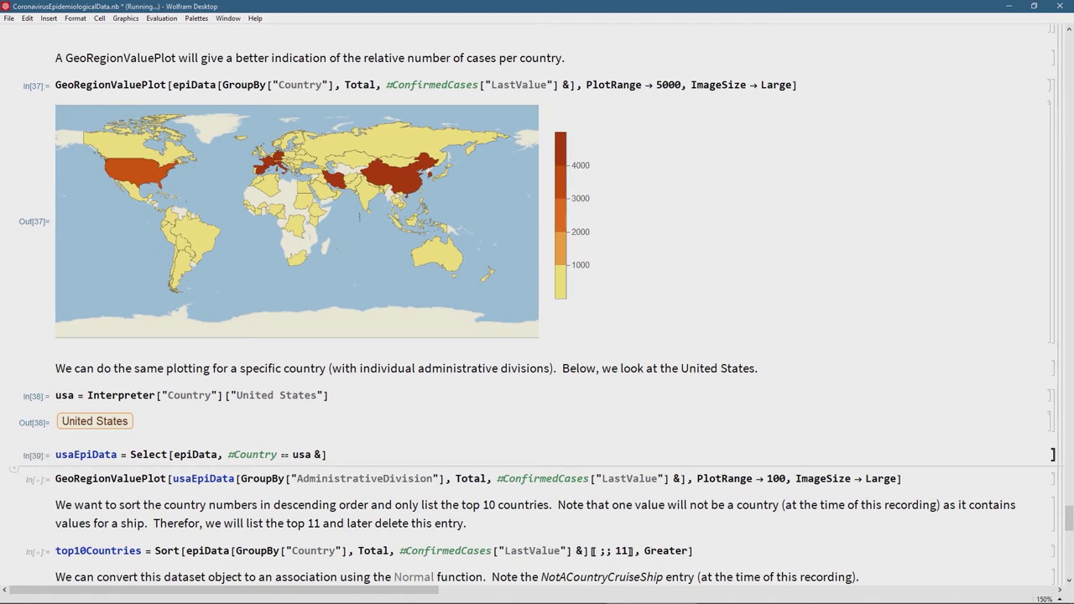
- Evaluate the GeoRegionValuePlot of usaEpiData grouped by "AdministrativeDivision", with PlotRange 100 and ImageSize Large
{"action": "scroll", "coordinate": [533, 305], "scroll_direction": "down", "scroll_amount": 1}
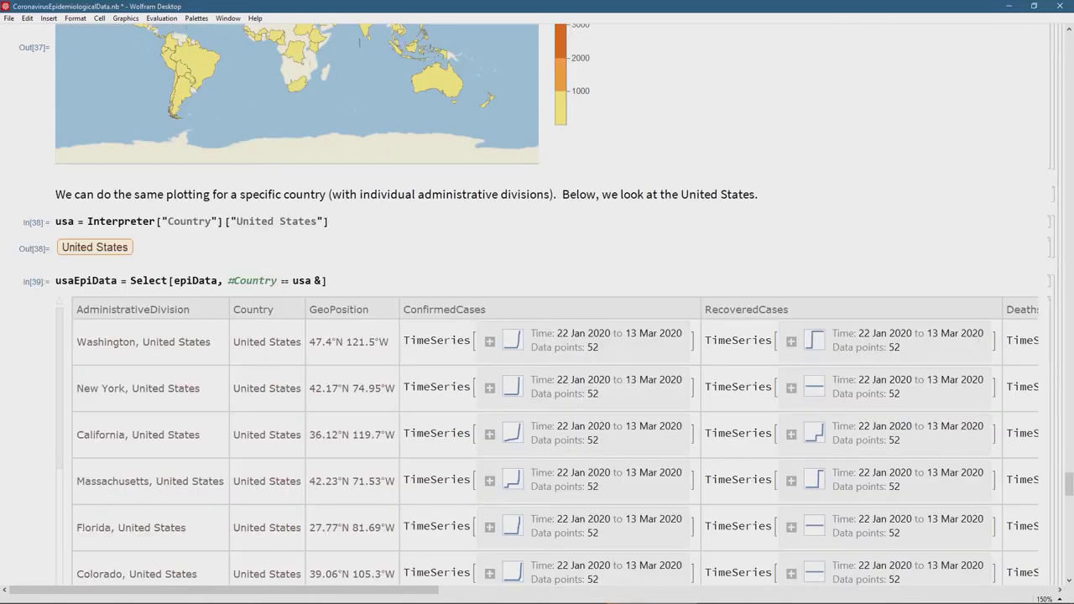
{"action": "scroll", "coordinate": [537, 305], "scroll_direction": "down", "scroll_amount": 1}
{"action": "scroll", "coordinate": [537, 305], "scroll_direction": "down", "scroll_amount": 1}
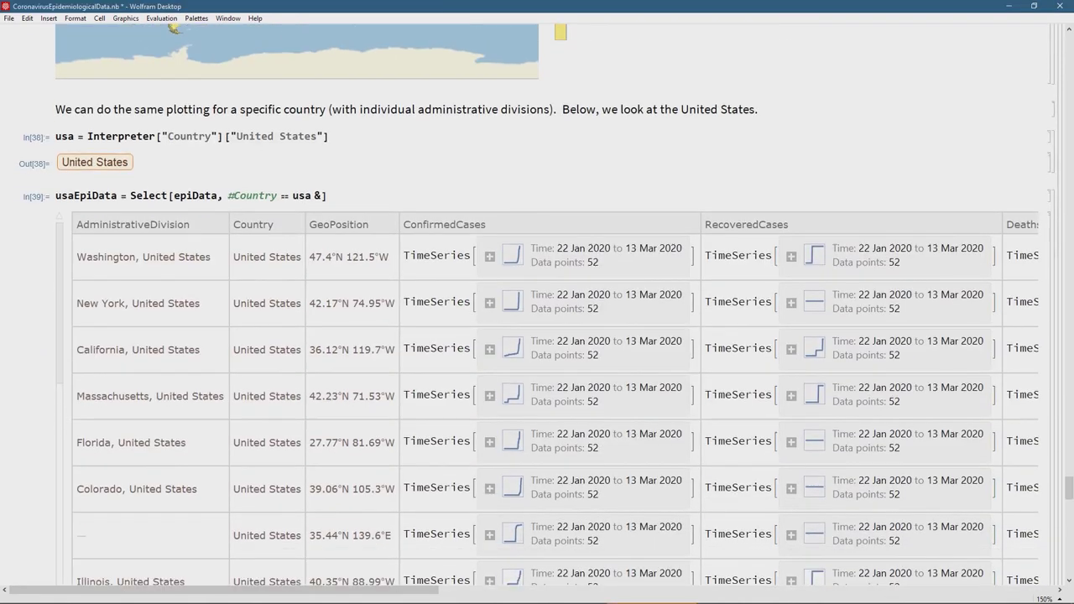
{"action": "scroll", "coordinate": [537, 306], "scroll_direction": "down", "scroll_amount": 20}
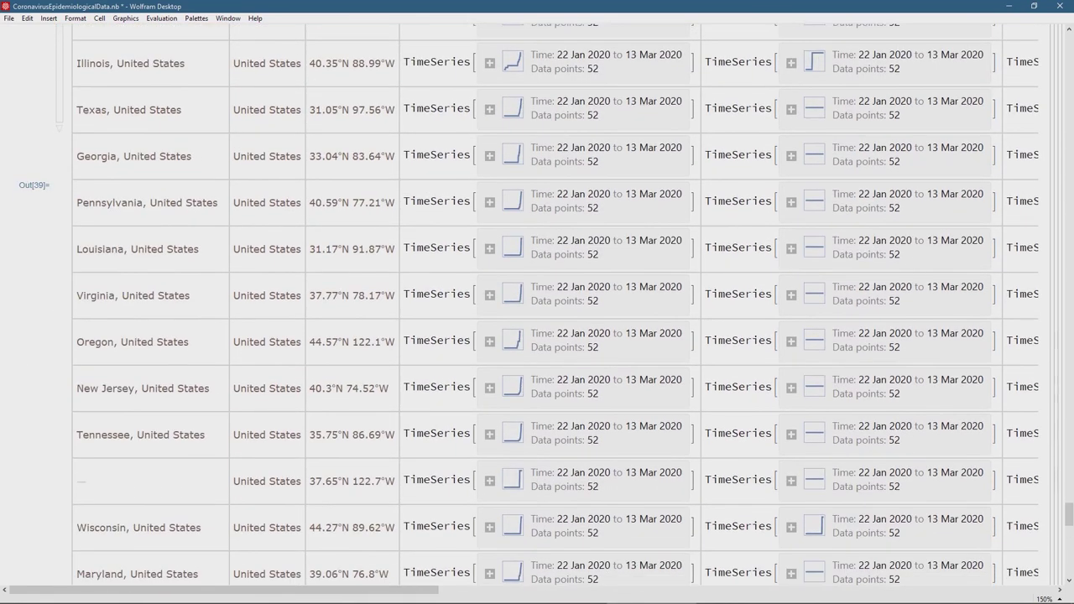
{"action": "scroll", "coordinate": [537, 305], "scroll_direction": "up", "scroll_amount": 3}
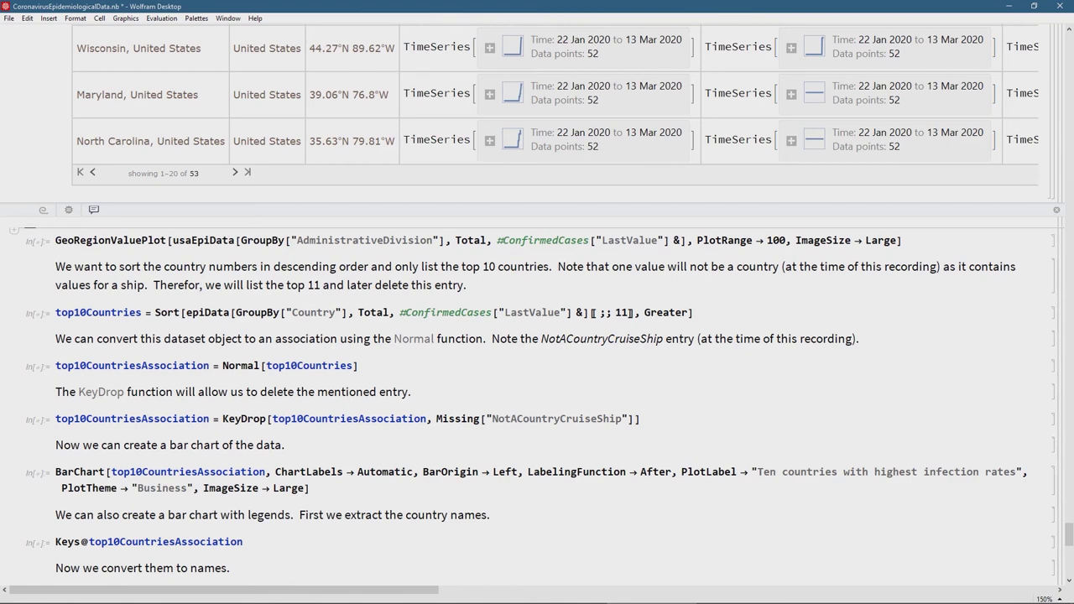
{"action": "left_click", "coordinate": [903, 240]}
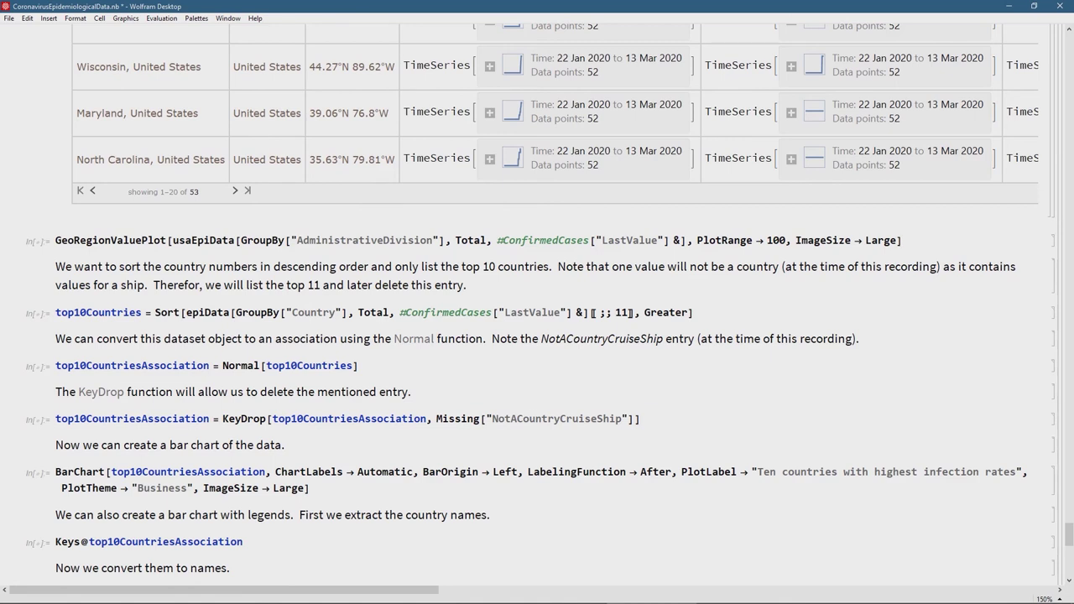
{"action": "key", "text": "shift+Return"}
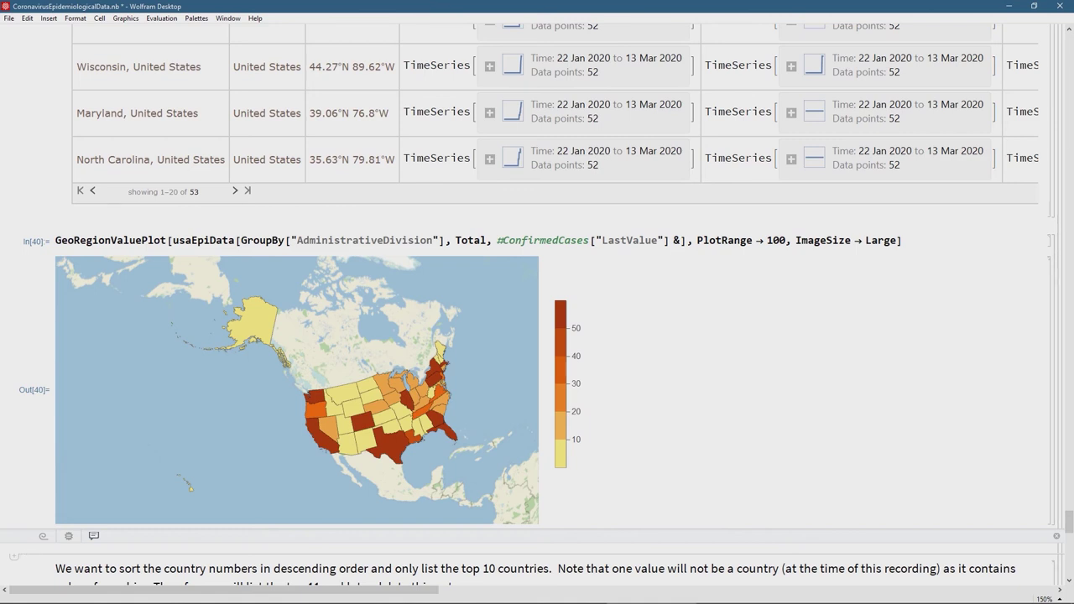
- Evaluate top10Countries to take the first 11 country totals of confirmed cases and sort them with Greater
{"action": "scroll", "coordinate": [537, 336], "scroll_direction": "down", "scroll_amount": 5}
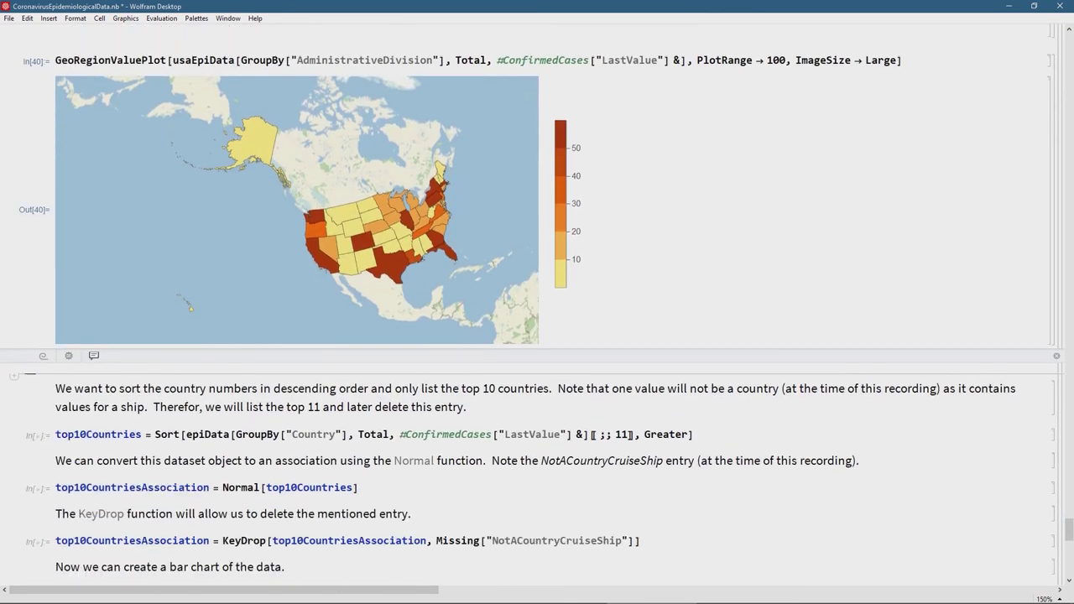
{"action": "scroll", "coordinate": [538, 336], "scroll_direction": "down", "scroll_amount": 2}
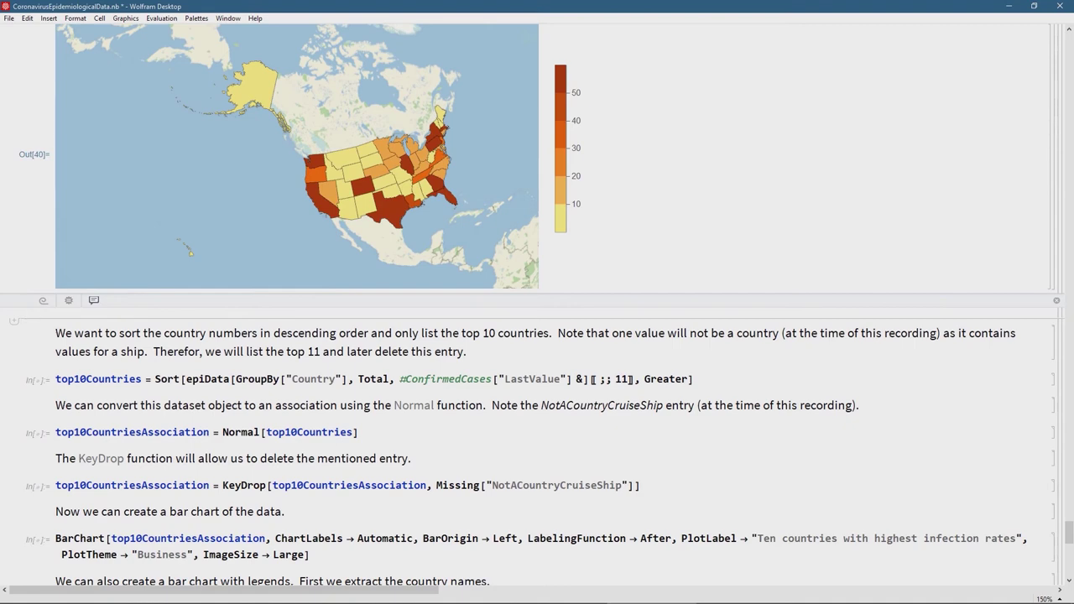
{"action": "scroll", "coordinate": [30, 319], "scroll_direction": "down", "scroll_amount": 3}
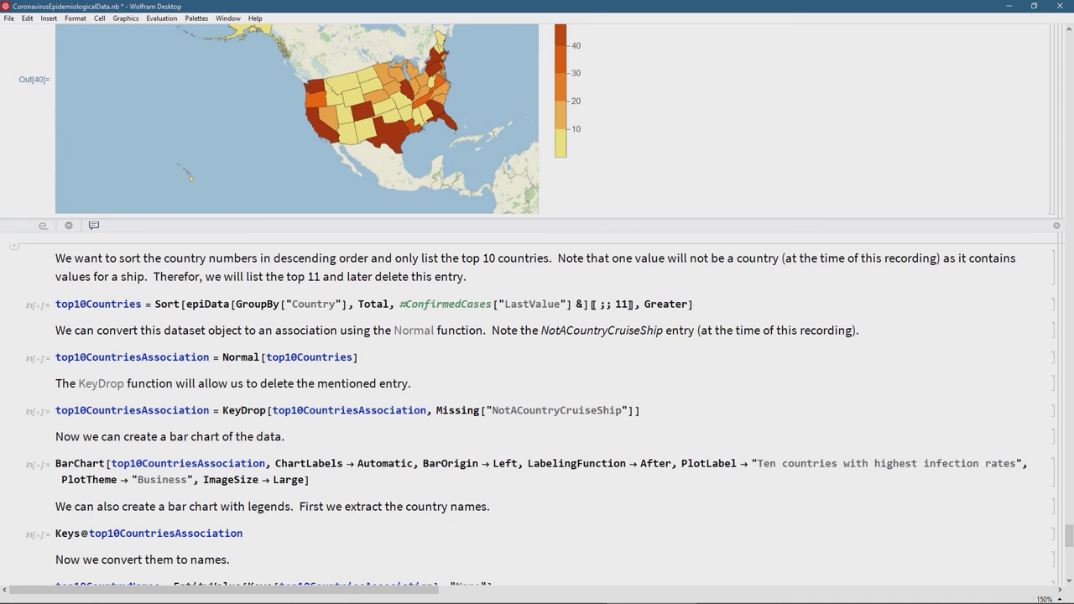
{"action": "left_click", "coordinate": [695, 304]}
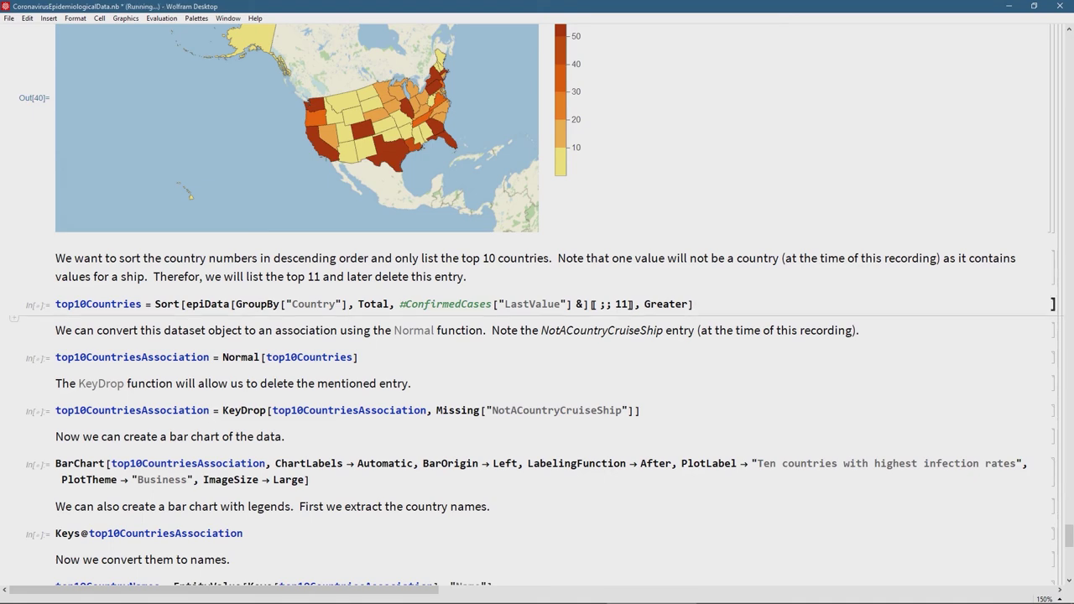
{"action": "key", "text": "shift+Return"}
- Review the top10Countries table and highlight KeyDrop in the expression that removes Missing["NotACountryCruiseShip"] from top10CountriesAssociation
{"action": "scroll", "coordinate": [537, 302], "scroll_direction": "down", "scroll_amount": 3}
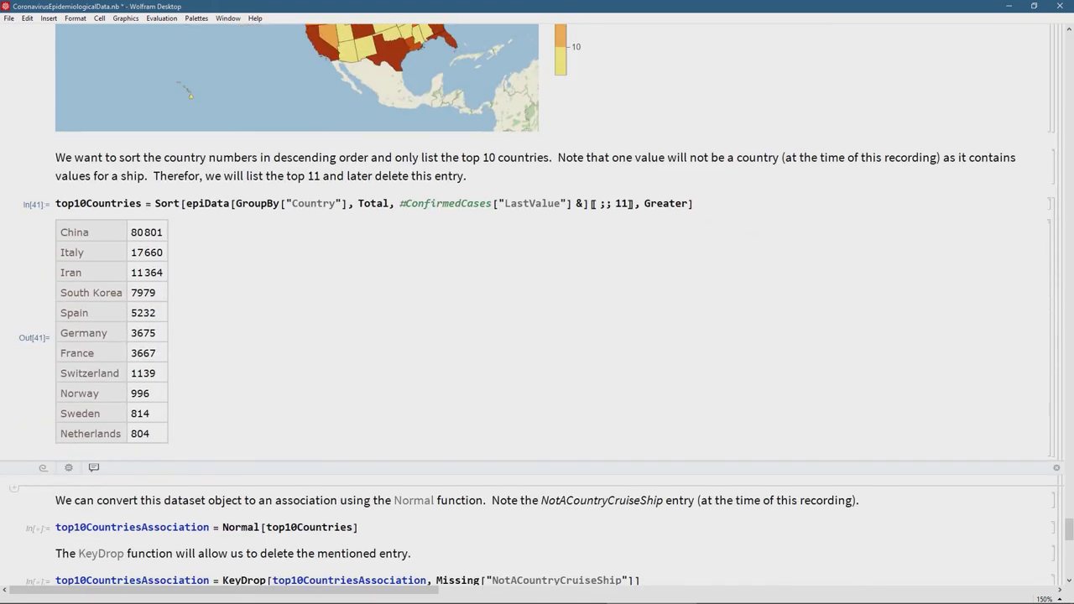
{"action": "scroll", "coordinate": [537, 302], "scroll_direction": "down", "scroll_amount": 3}
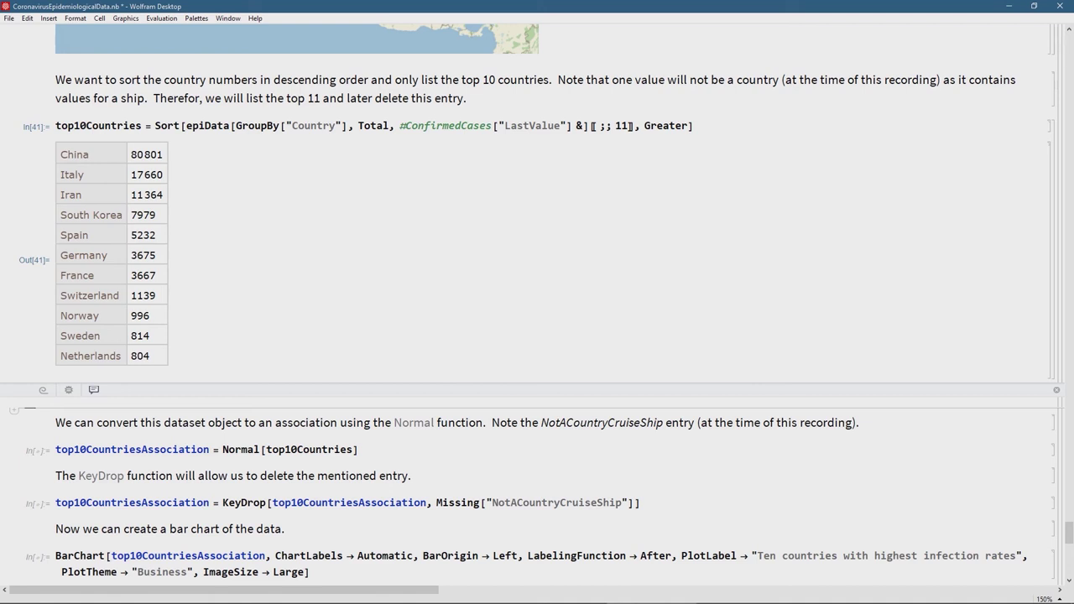
{"action": "scroll", "coordinate": [537, 302], "scroll_direction": "down", "scroll_amount": 2}
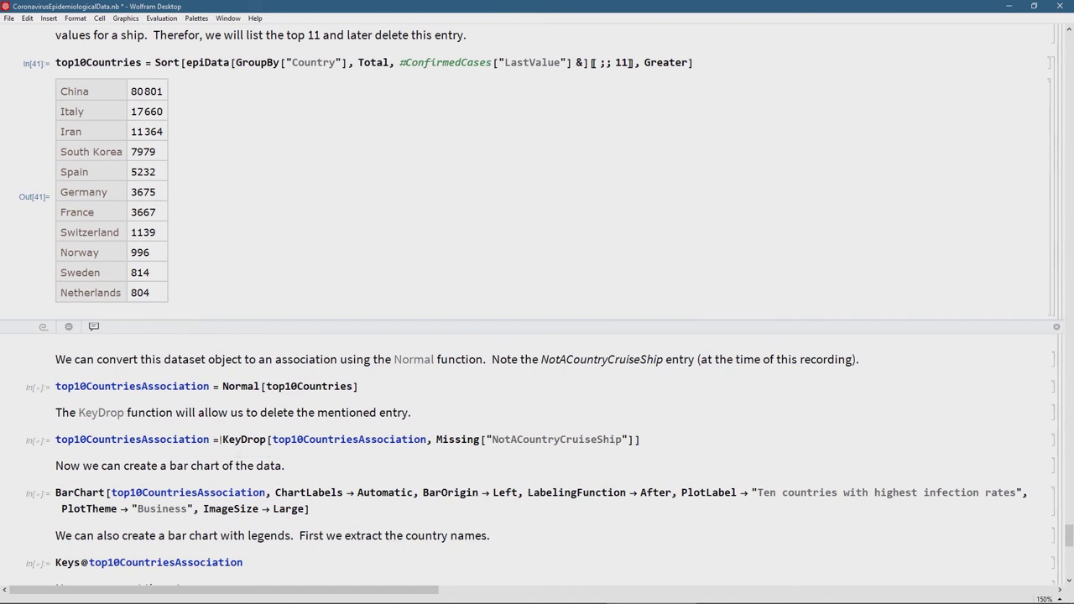
{"action": "triple_click", "coordinate": [239, 439]}
{"action": "double_click", "coordinate": [243, 421]}
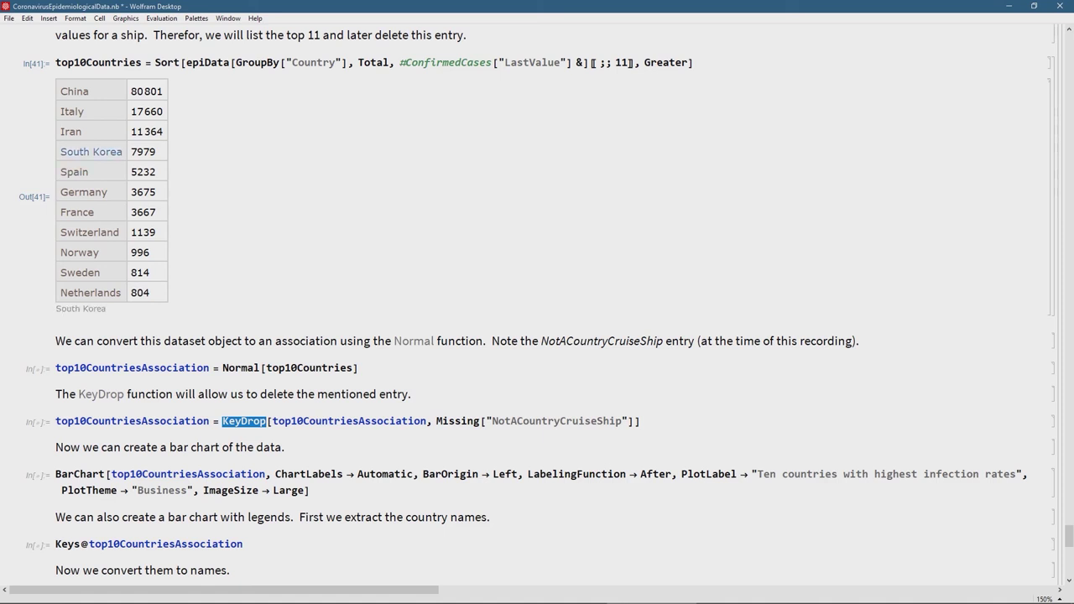
- Convert top10Countries to top10CountriesAssociation with Normal, and evaluate the KeyDrop expression that removes Missing["NotACountryCruiseShip"] from it
{"action": "left_click", "coordinate": [360, 368]}
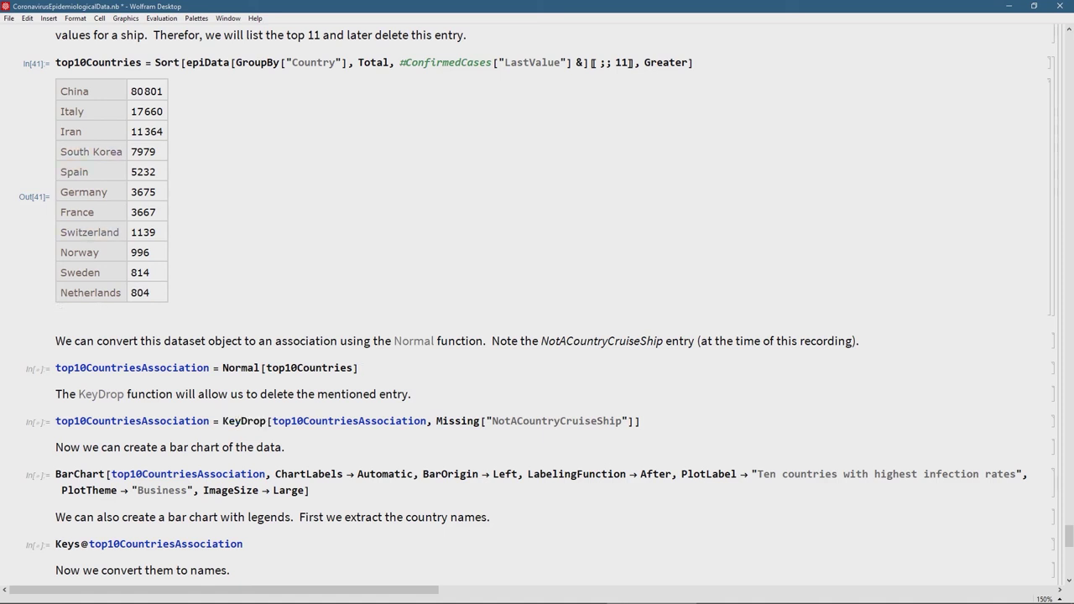
{"action": "key", "text": "shift+Return"}
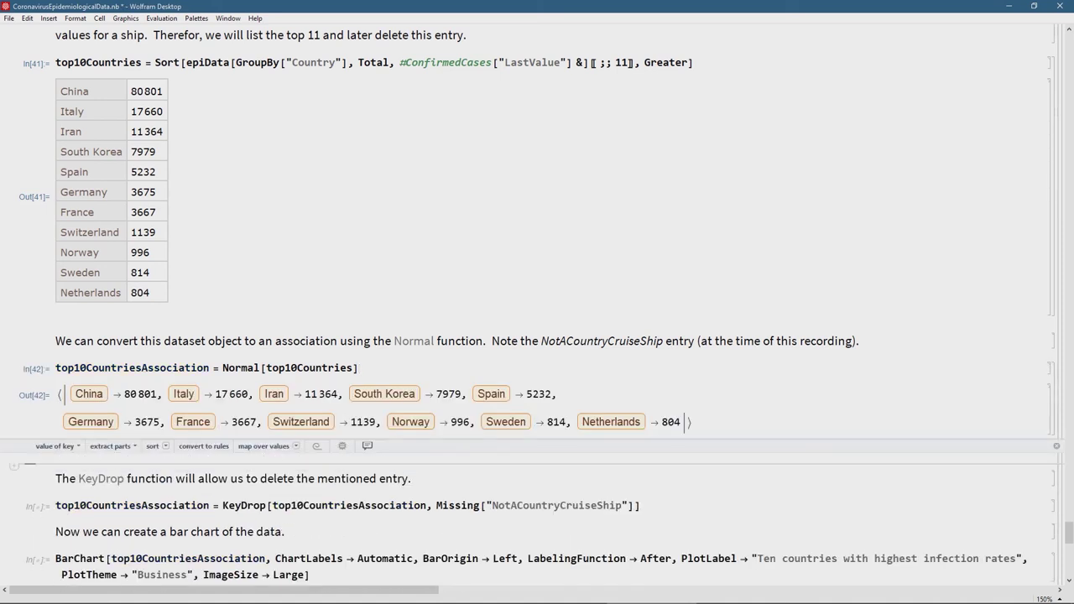
{"action": "scroll", "coordinate": [101, 399], "scroll_direction": "down", "scroll_amount": 1}
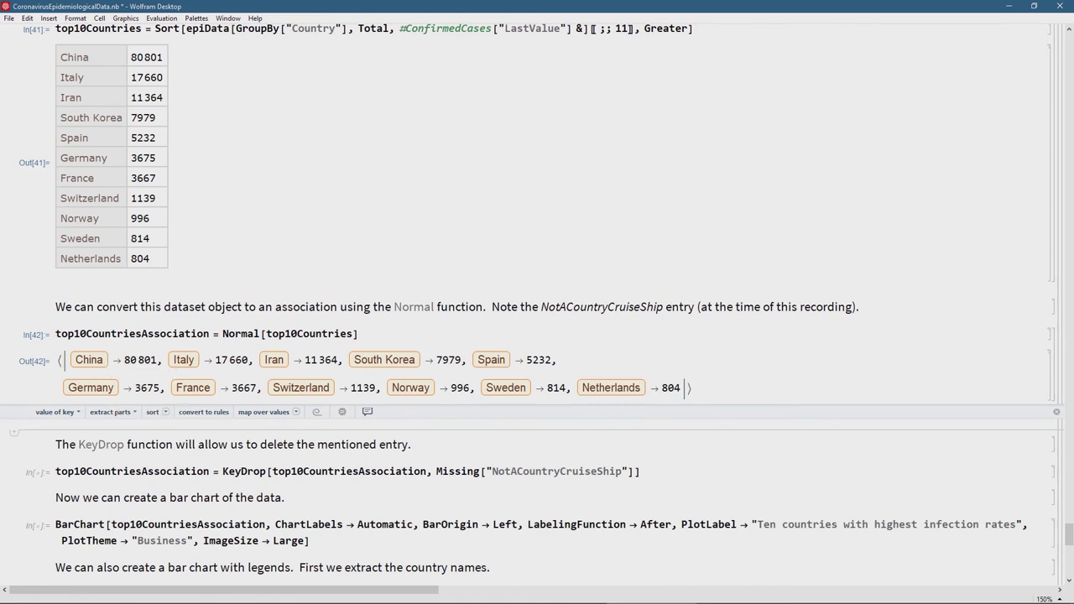
{"action": "scroll", "coordinate": [533, 300], "scroll_direction": "down", "scroll_amount": 3}
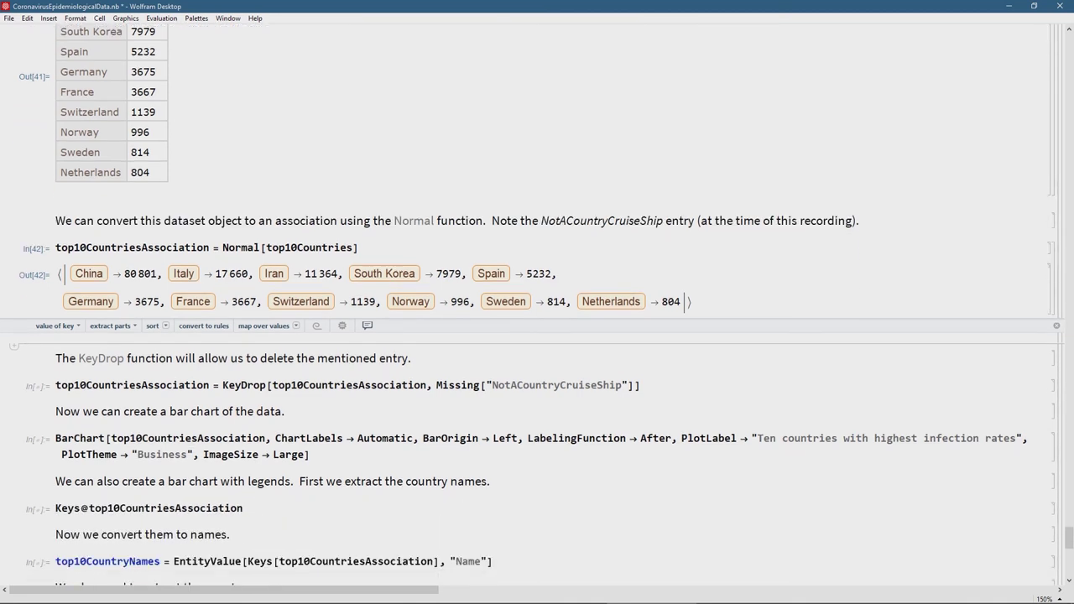
{"action": "left_click", "coordinate": [642, 385]}
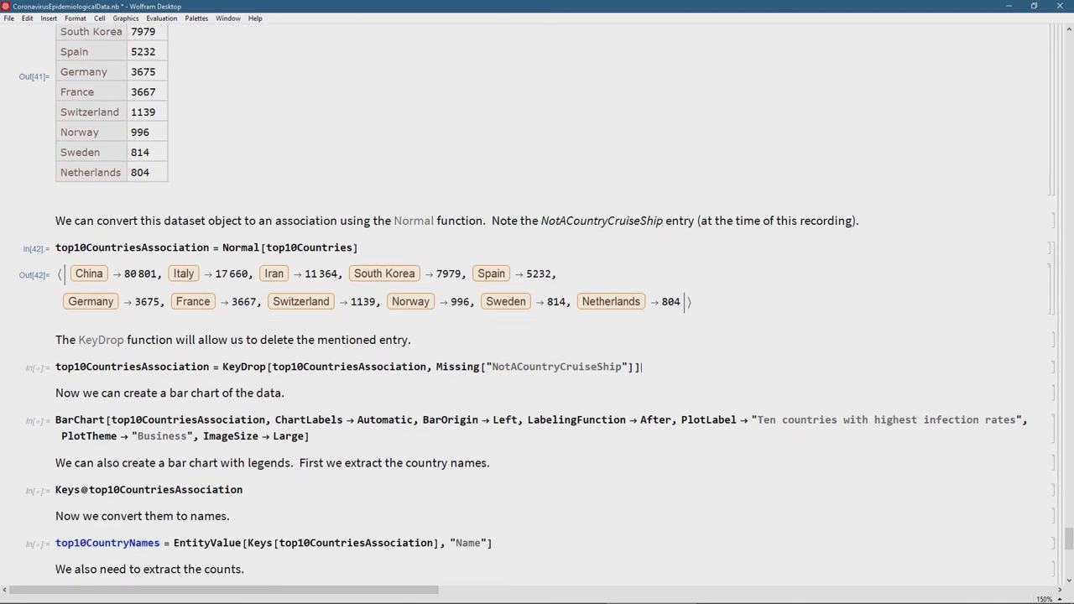
{"action": "key", "text": "shift+Return"}
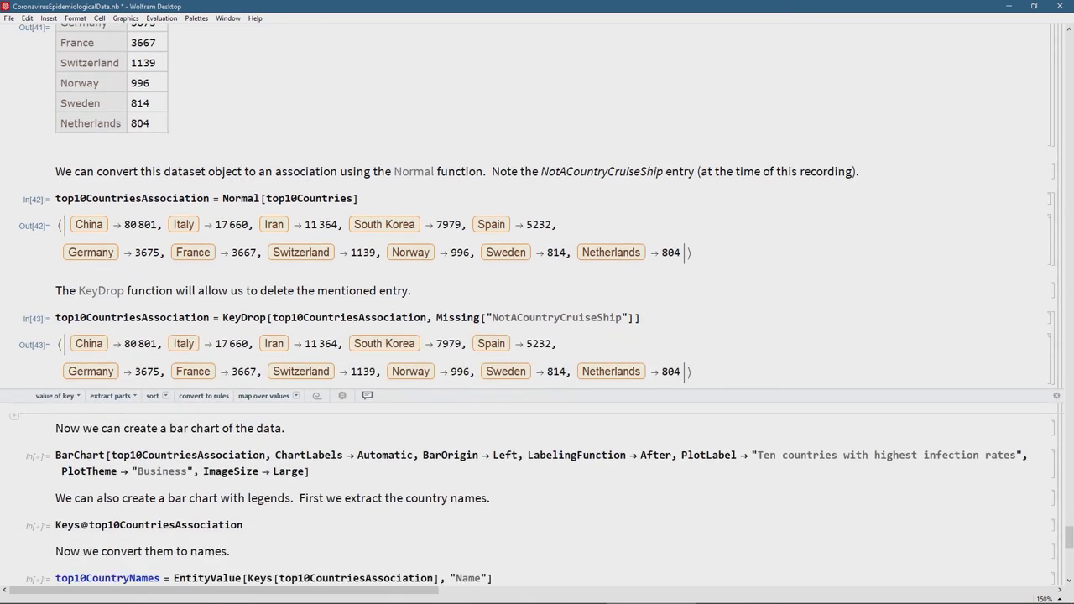
- Evaluate the BarChart of top10CountriesAssociation with BarOrigin Left, LabelingFunction After, PlotTheme "Business" and the label "Ten countries with highest infection rates"
{"action": "scroll", "coordinate": [537, 302], "scroll_direction": "down", "scroll_amount": 2}
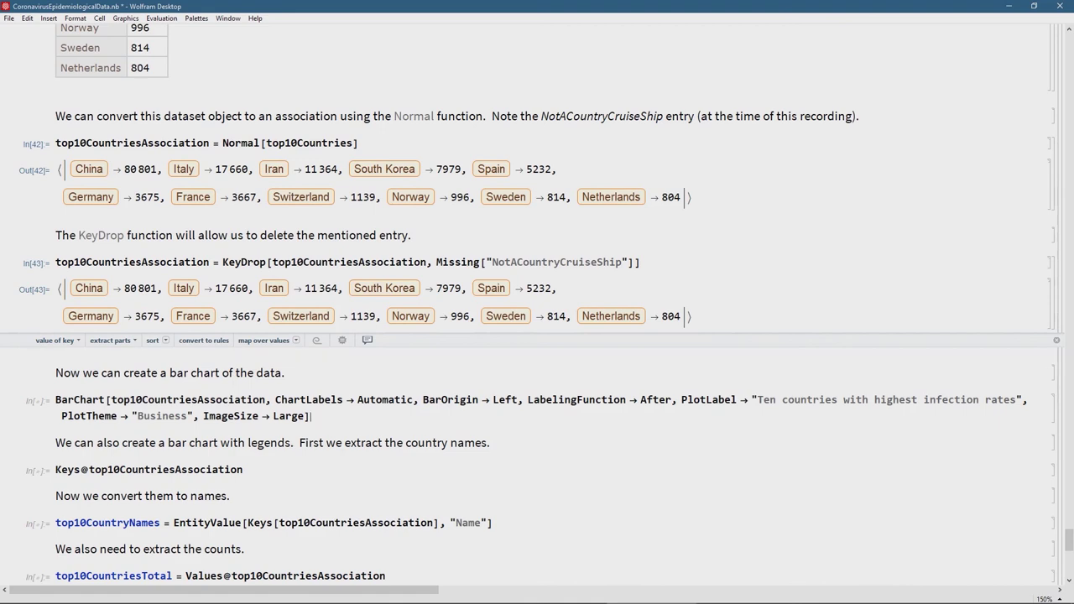
{"action": "key", "text": "shift+Return"}
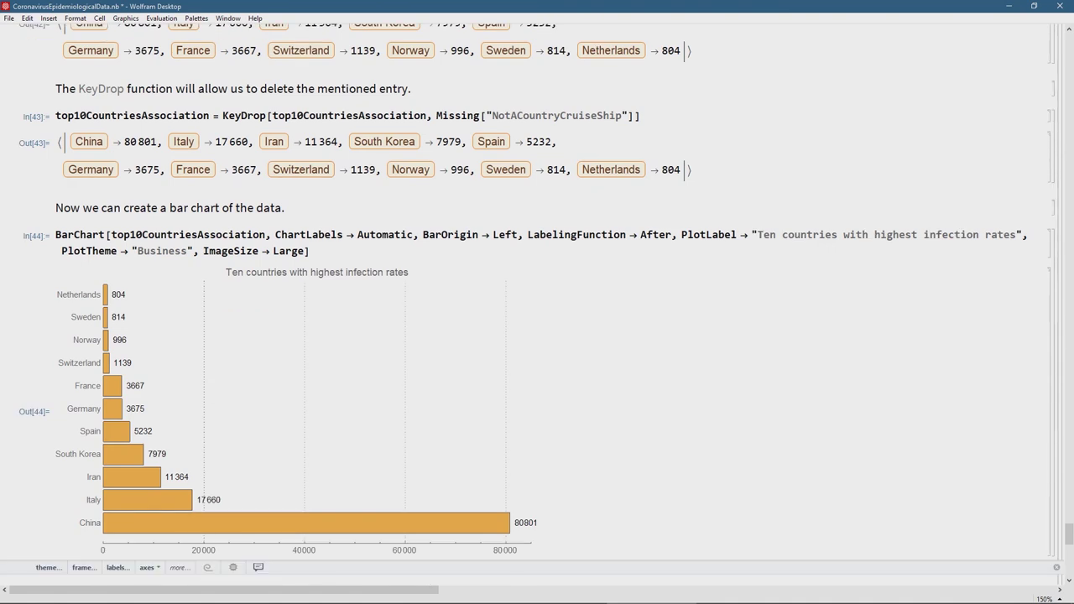
{"action": "scroll", "coordinate": [537, 391], "scroll_direction": "down", "scroll_amount": 1}
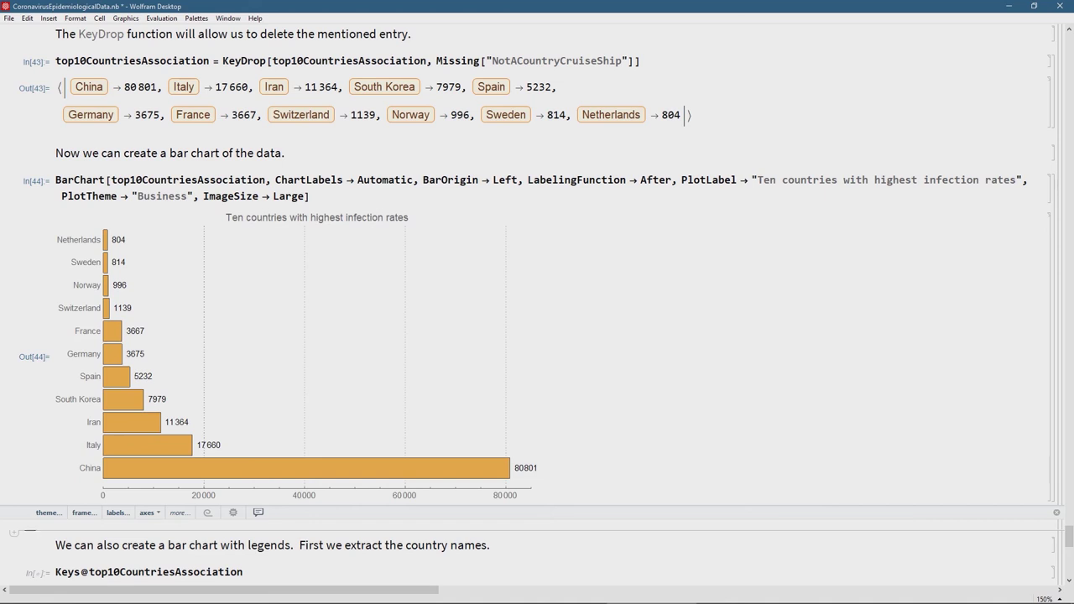
- Extract the keys of top10CountriesAssociation and evaluate top10CountryNames to convert them to names with EntityValue and "Name"
{"action": "scroll", "coordinate": [537, 302], "scroll_direction": "down", "scroll_amount": 6}
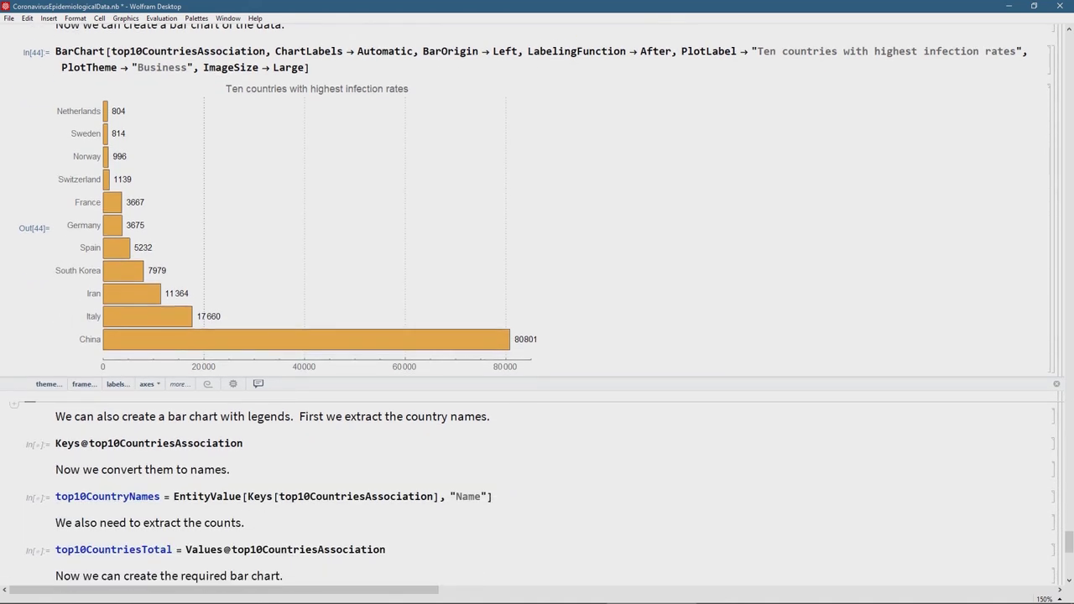
{"action": "left_click", "coordinate": [243, 335]}
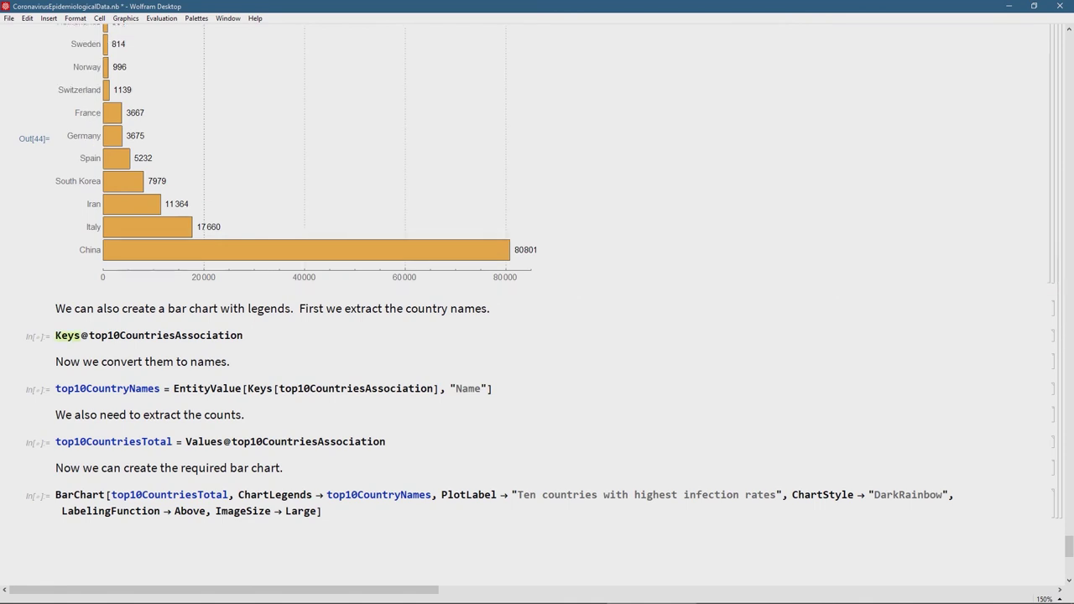
{"action": "key", "text": "shift+Return"}
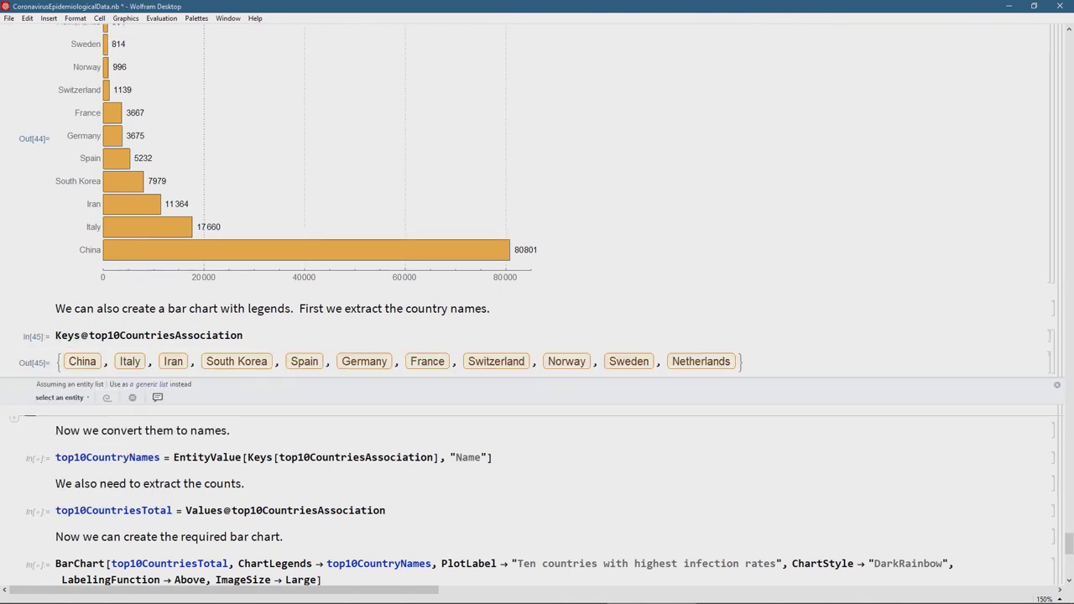
{"action": "scroll", "coordinate": [537, 302], "scroll_direction": "down", "scroll_amount": 2}
{"action": "left_click", "coordinate": [495, 457]}
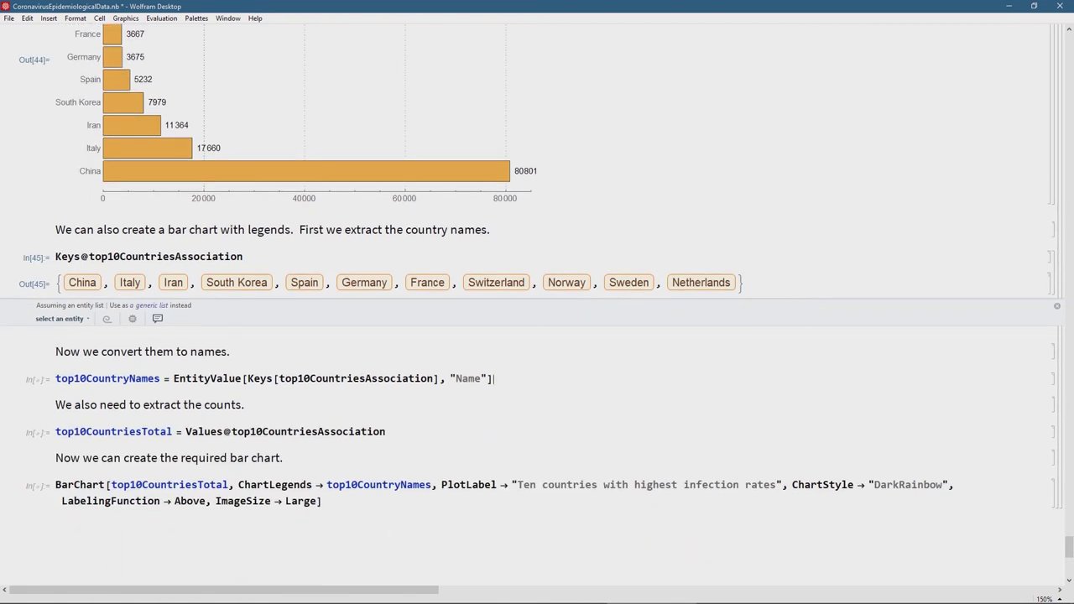
{"action": "key", "text": "shift+Return"}
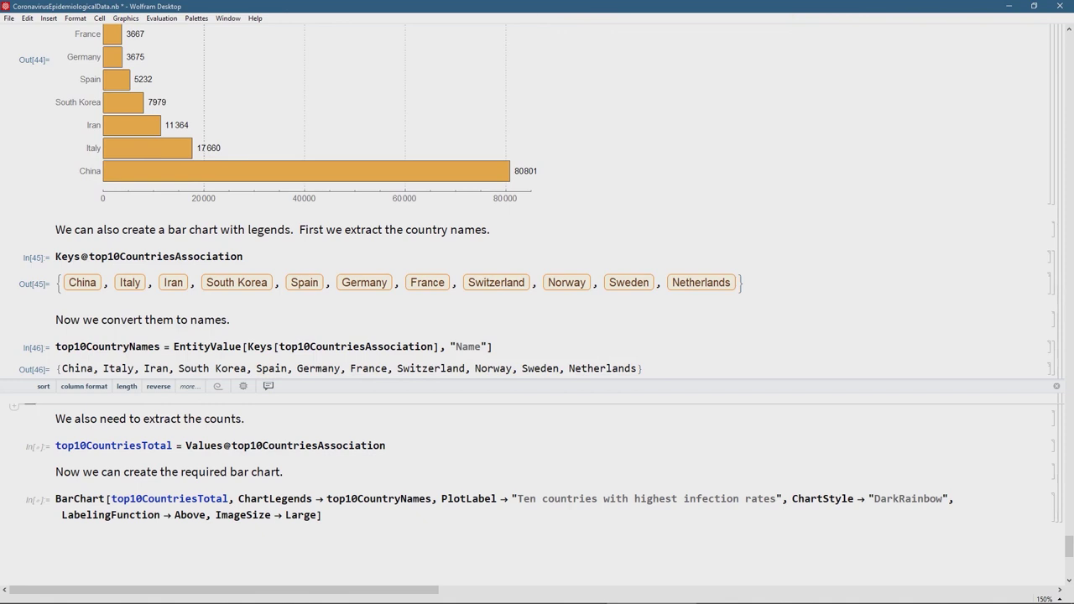
- Evaluate top10CountriesTotal to extract the association's values, and plot them as a BarChart with top10CountryNames legends, ChartStyle "DarkRainbow" and LabelingFunction Above
{"action": "left_click", "coordinate": [203, 446]}
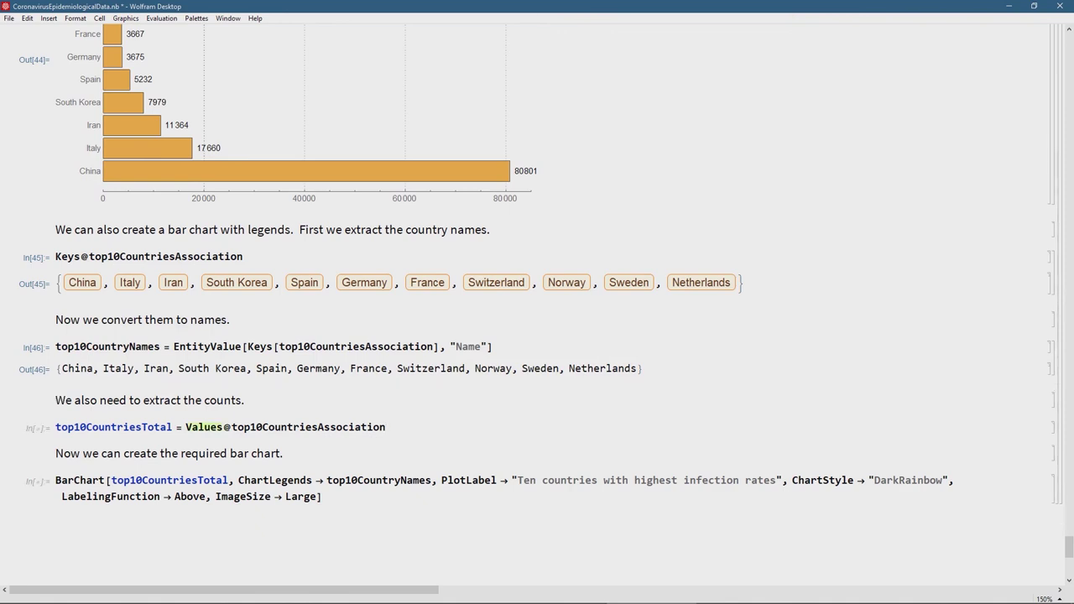
{"action": "key", "text": "shift+Return"}
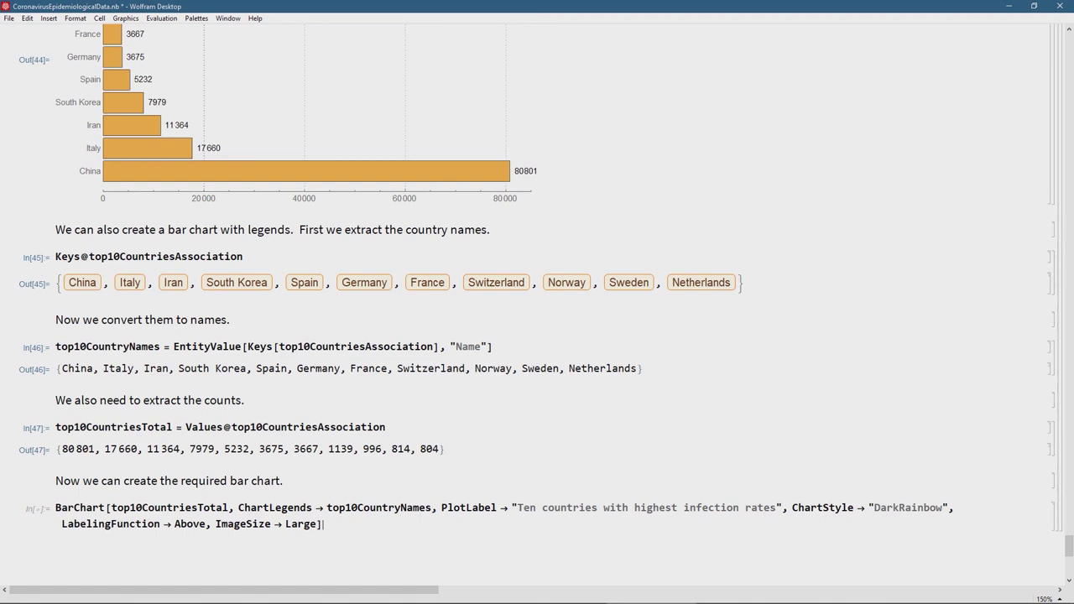
{"action": "key", "text": "shift+Return"}
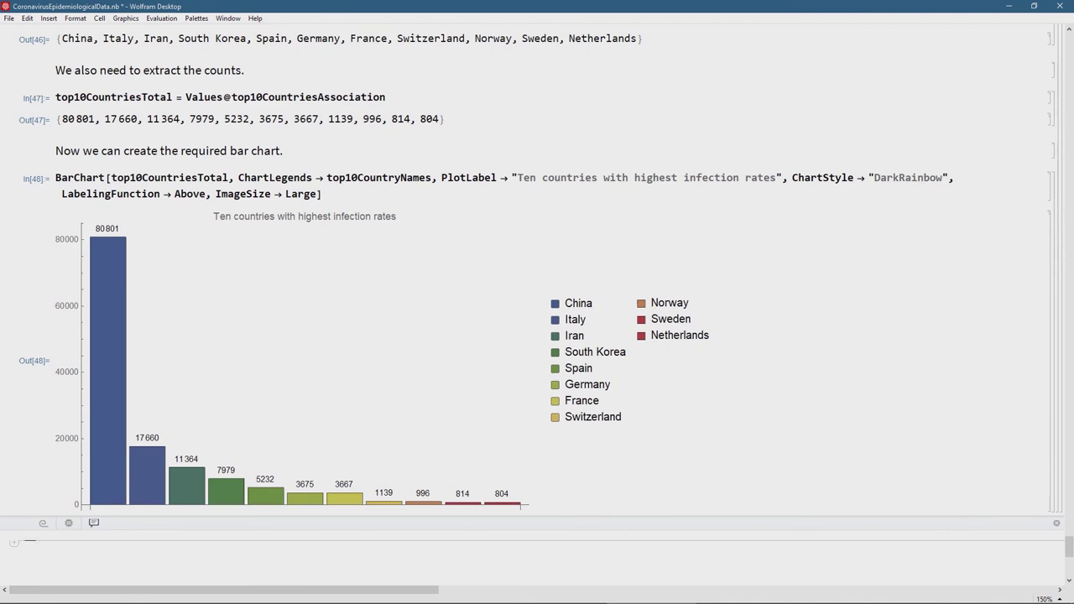
{"action": "scroll", "coordinate": [537, 302], "scroll_direction": "up", "scroll_amount": 5}
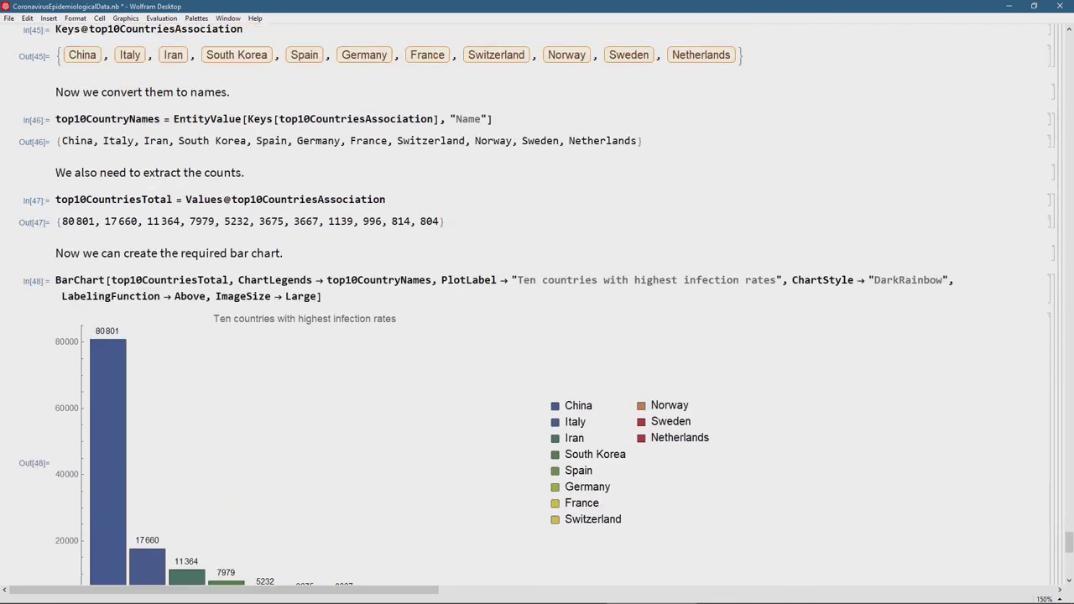
{"action": "scroll", "coordinate": [537, 302], "scroll_direction": "down", "scroll_amount": 3}
{"action": "scroll", "coordinate": [537, 302], "scroll_direction": "down", "scroll_amount": 2}
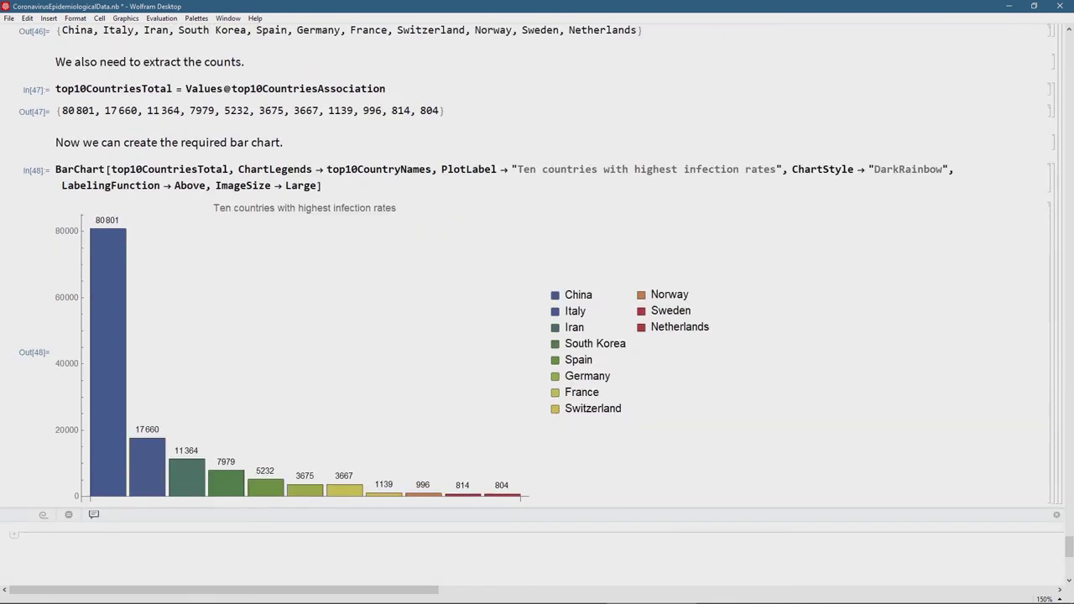